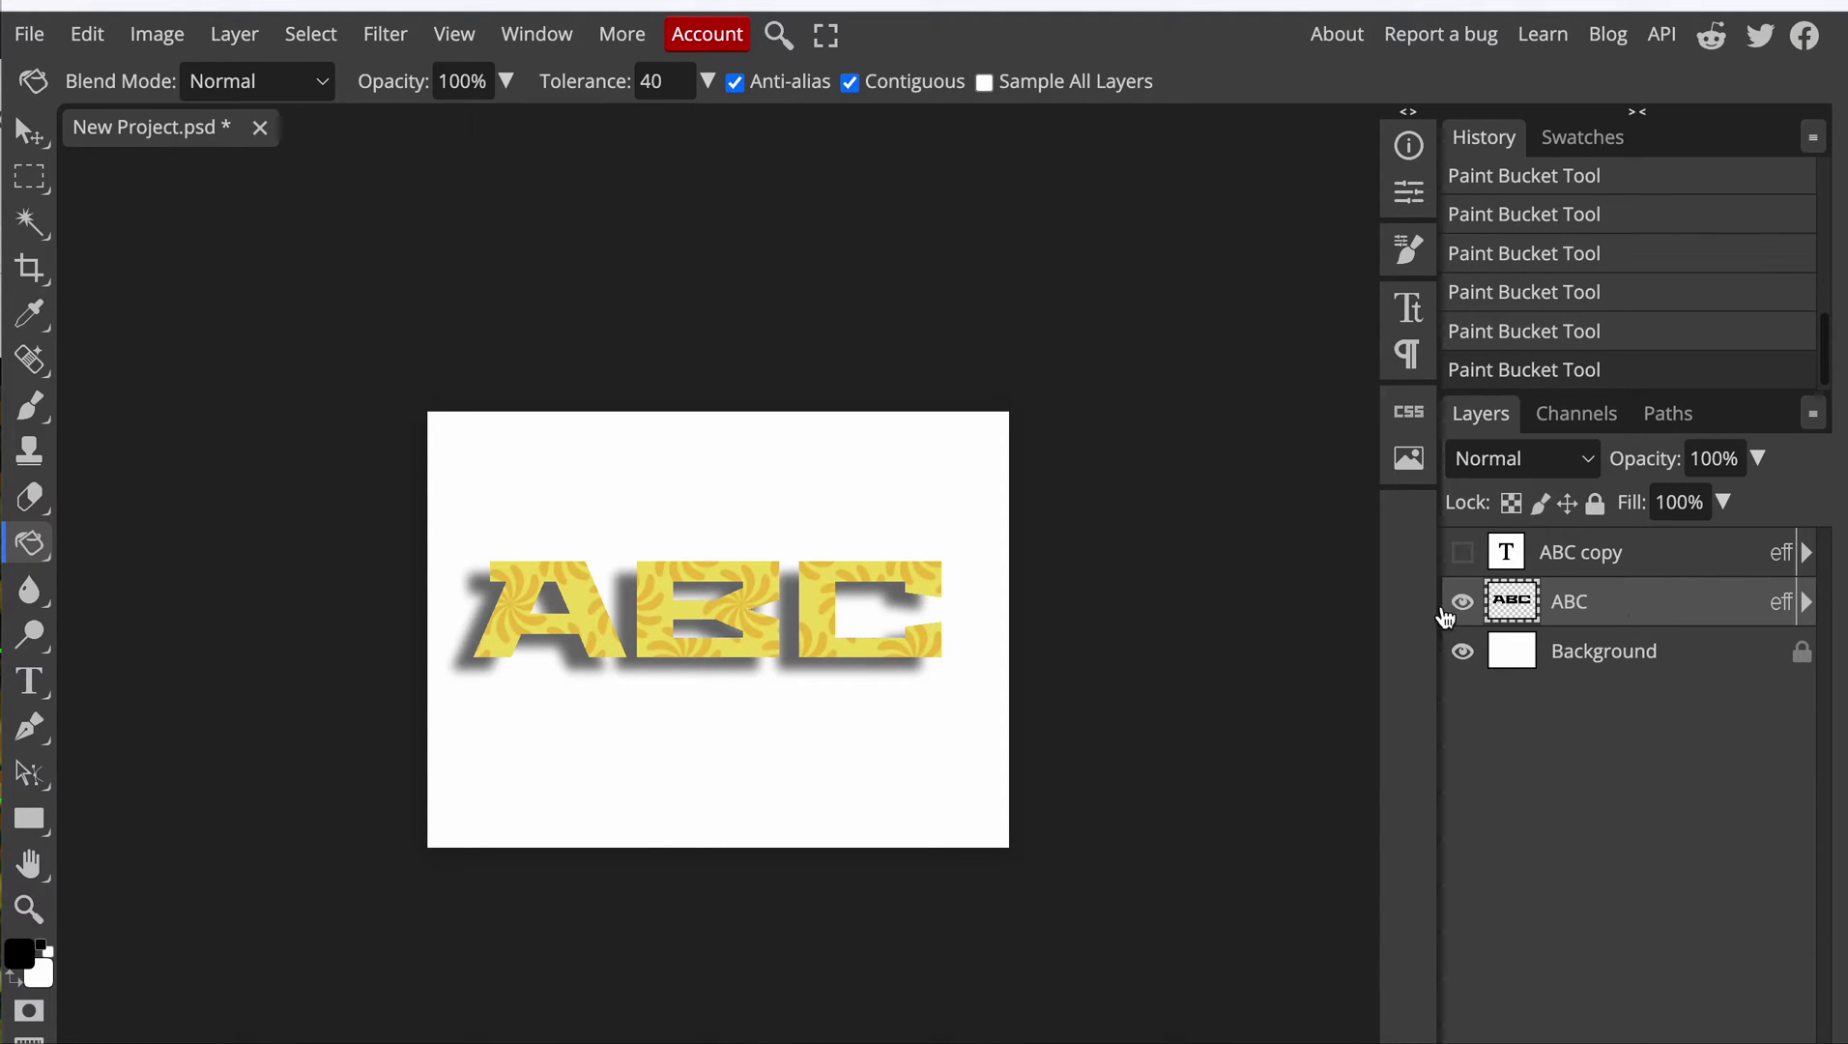
- Show the hidden ABC copy layer and drag it down to sit exactly over ABC
{"action": "left_click", "coordinate": [1464, 554]}
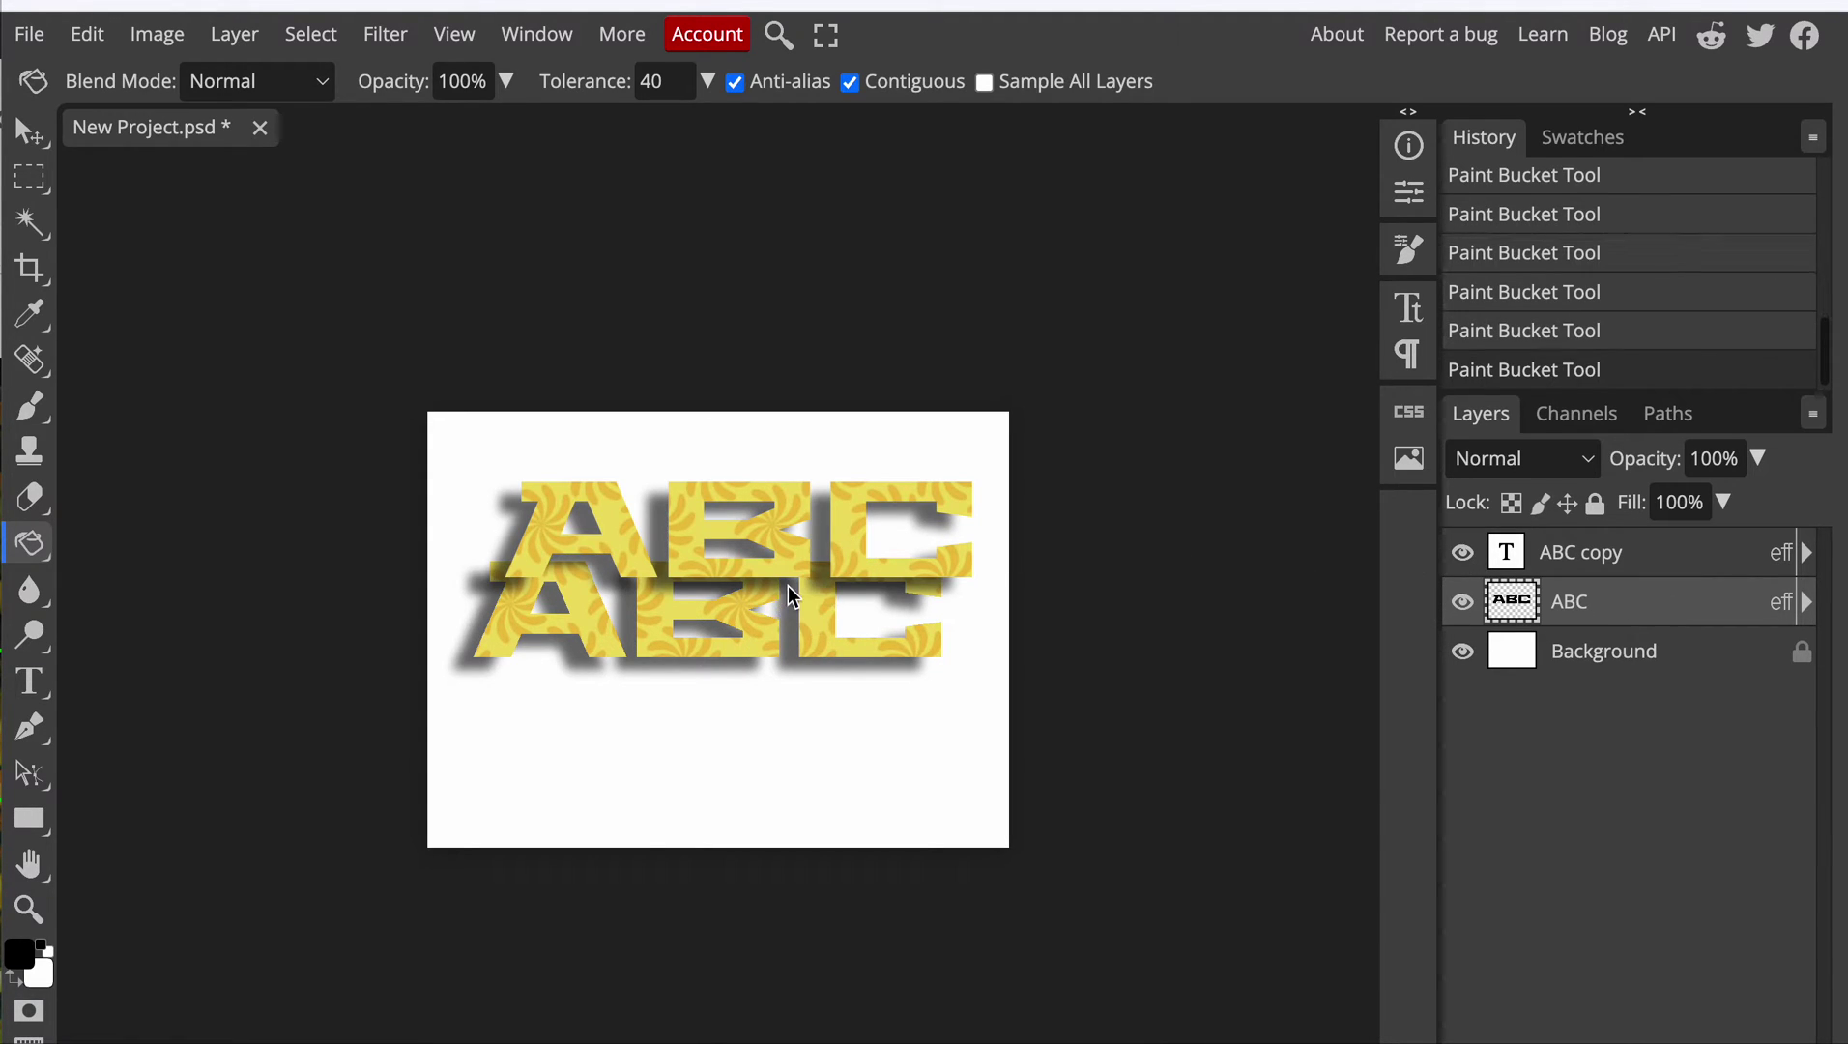
{"action": "key", "text": "v"}
{"action": "mouse_move", "coordinate": [673, 566]}
{"action": "left_mouse_down"}
{"action": "mouse_move", "coordinate": [679, 605]}
{"action": "mouse_move", "coordinate": [640, 631]}
{"action": "mouse_move", "coordinate": [668, 639]}
{"action": "mouse_move", "coordinate": [646, 637]}
{"action": "left_mouse_up"}
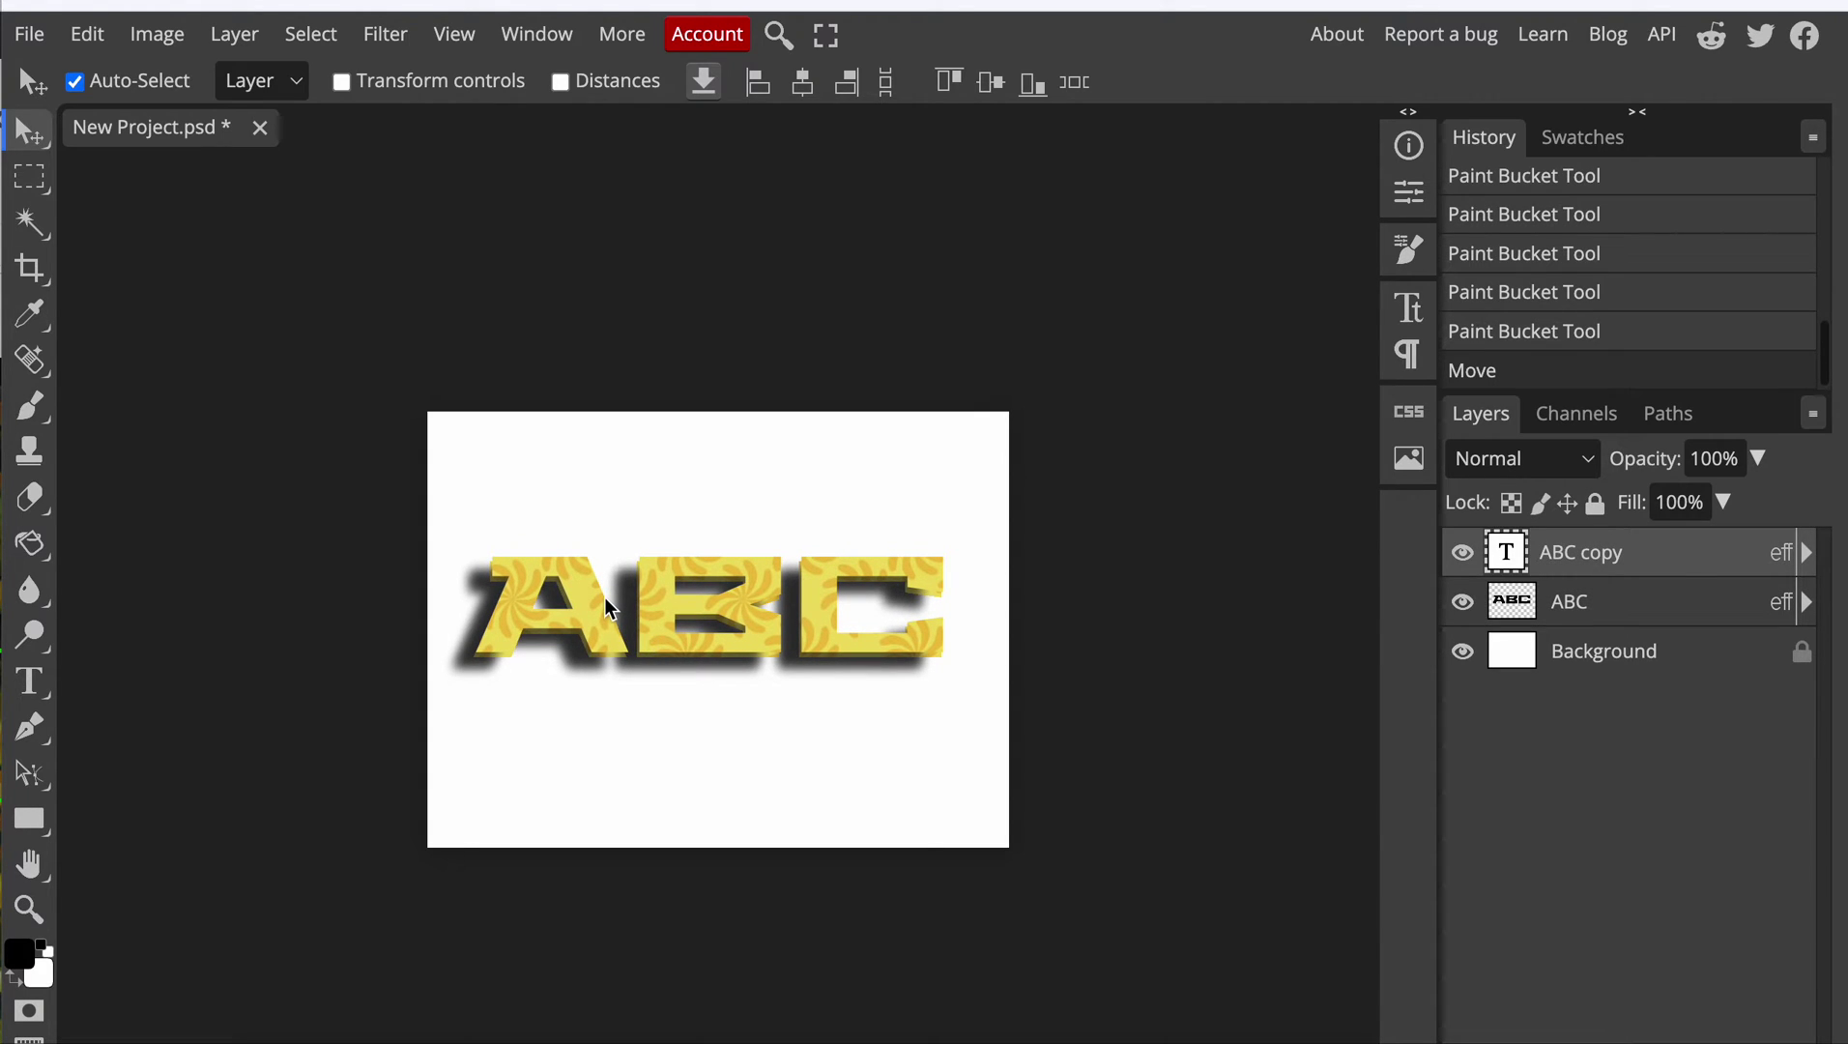
- Place a text caret in the ABC copy, then move that layer lower in the stack
{"action": "key", "text": "t"}
{"action": "left_click", "coordinate": [607, 611]}
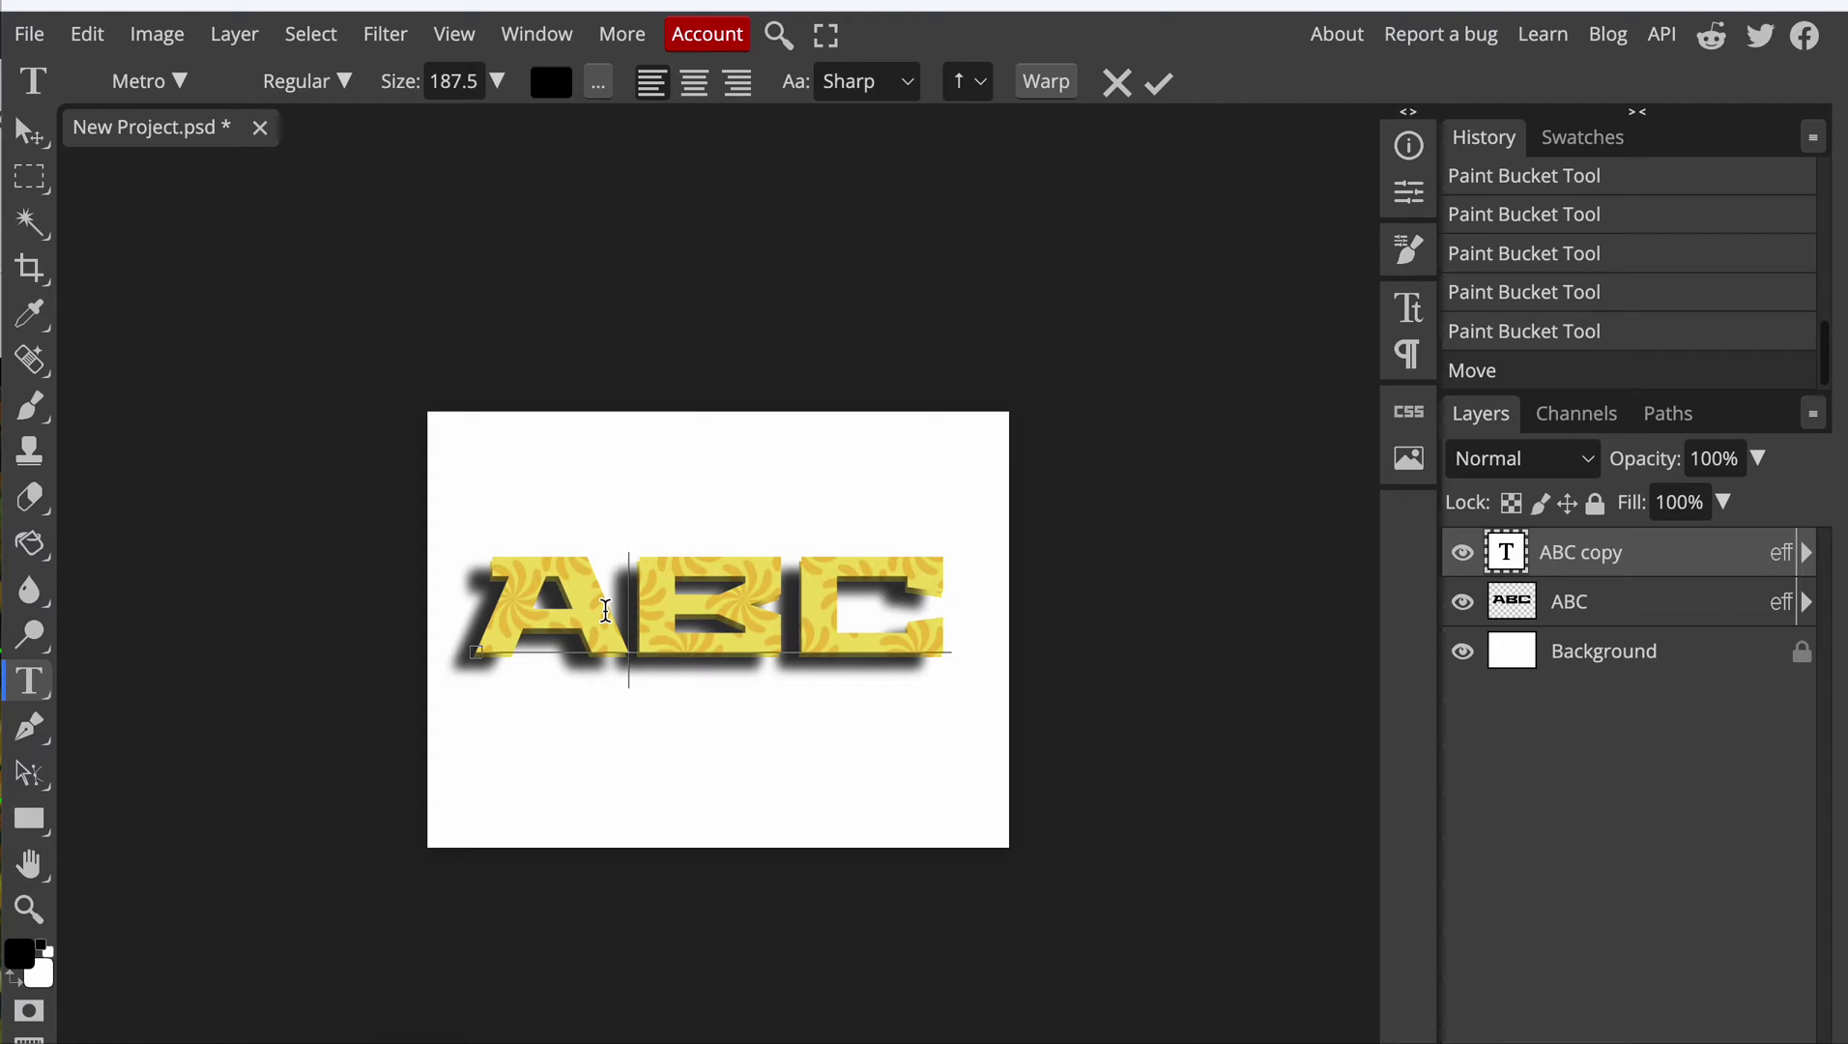
{"action": "key", "text": "ctrl+a"}
{"action": "key", "text": "Home"}
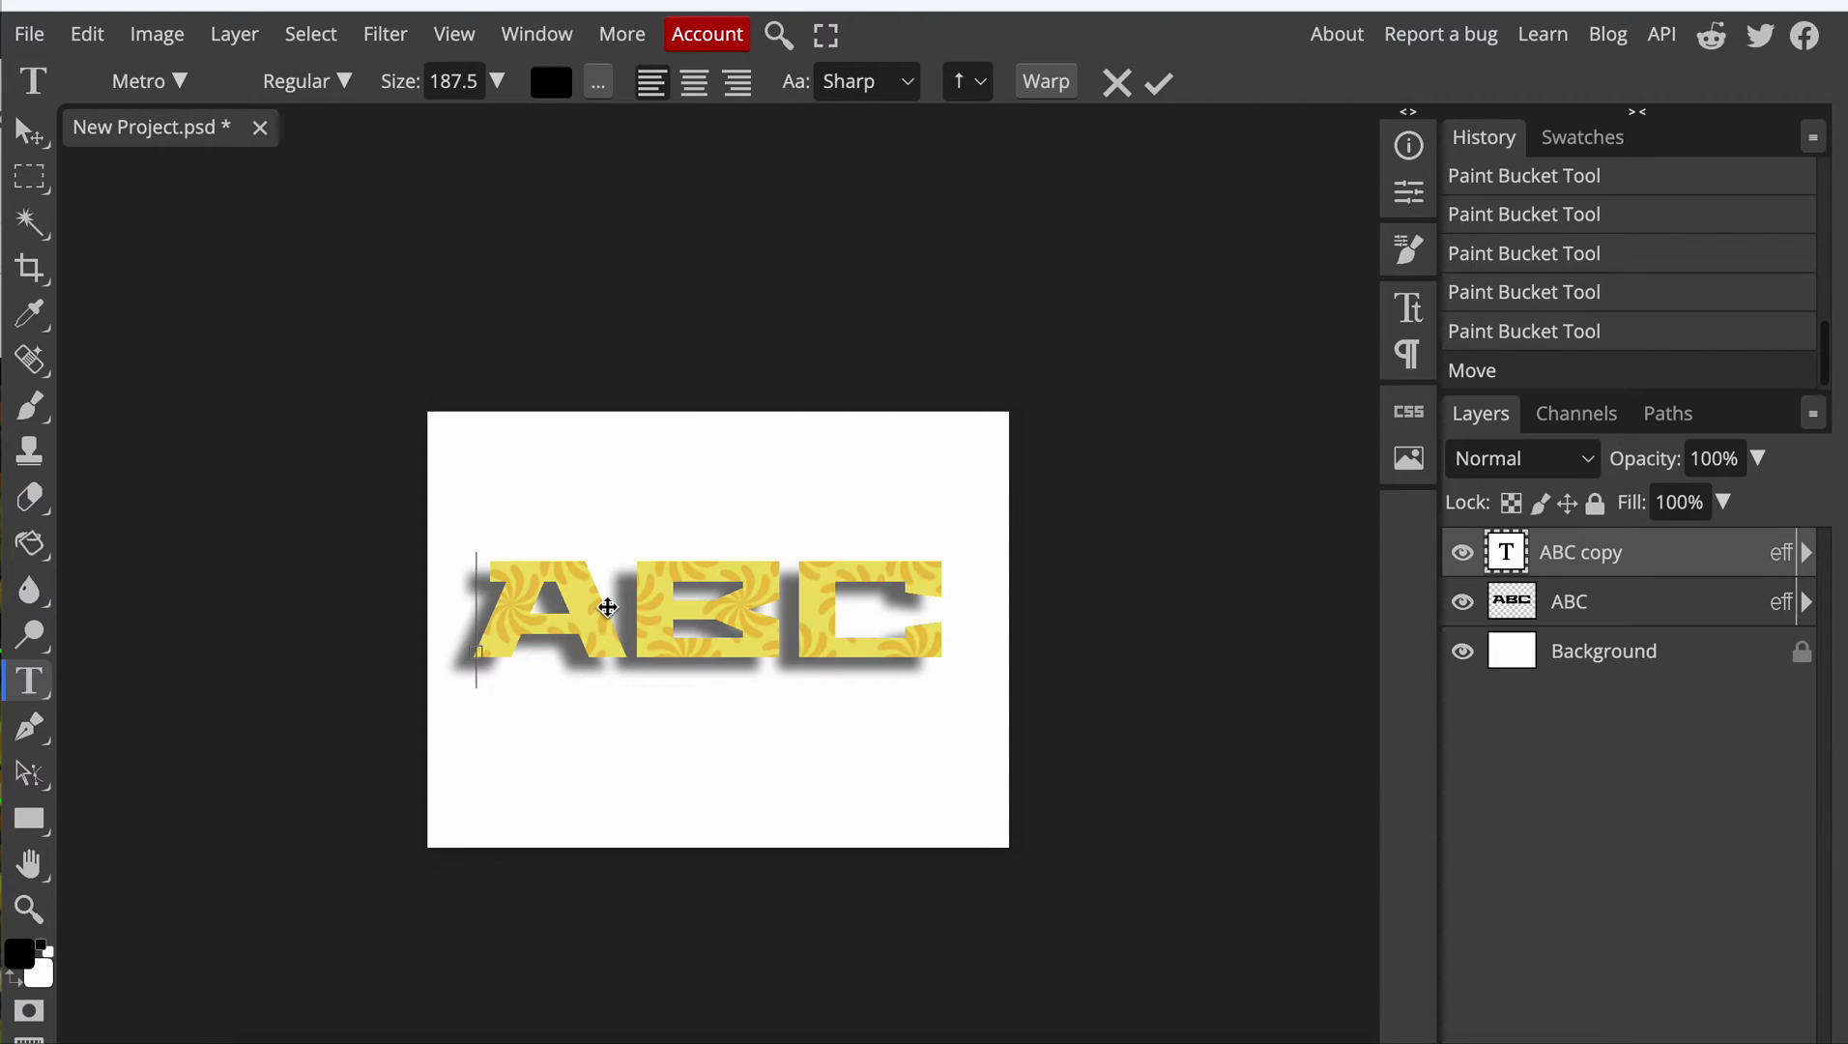
{"action": "left_click_drag", "start_coordinate": [1600, 552], "coordinate": [1776, 920]}
- Delete the ABC copy layer and then the ABC layer
{"action": "right_click", "coordinate": [1627, 586]}
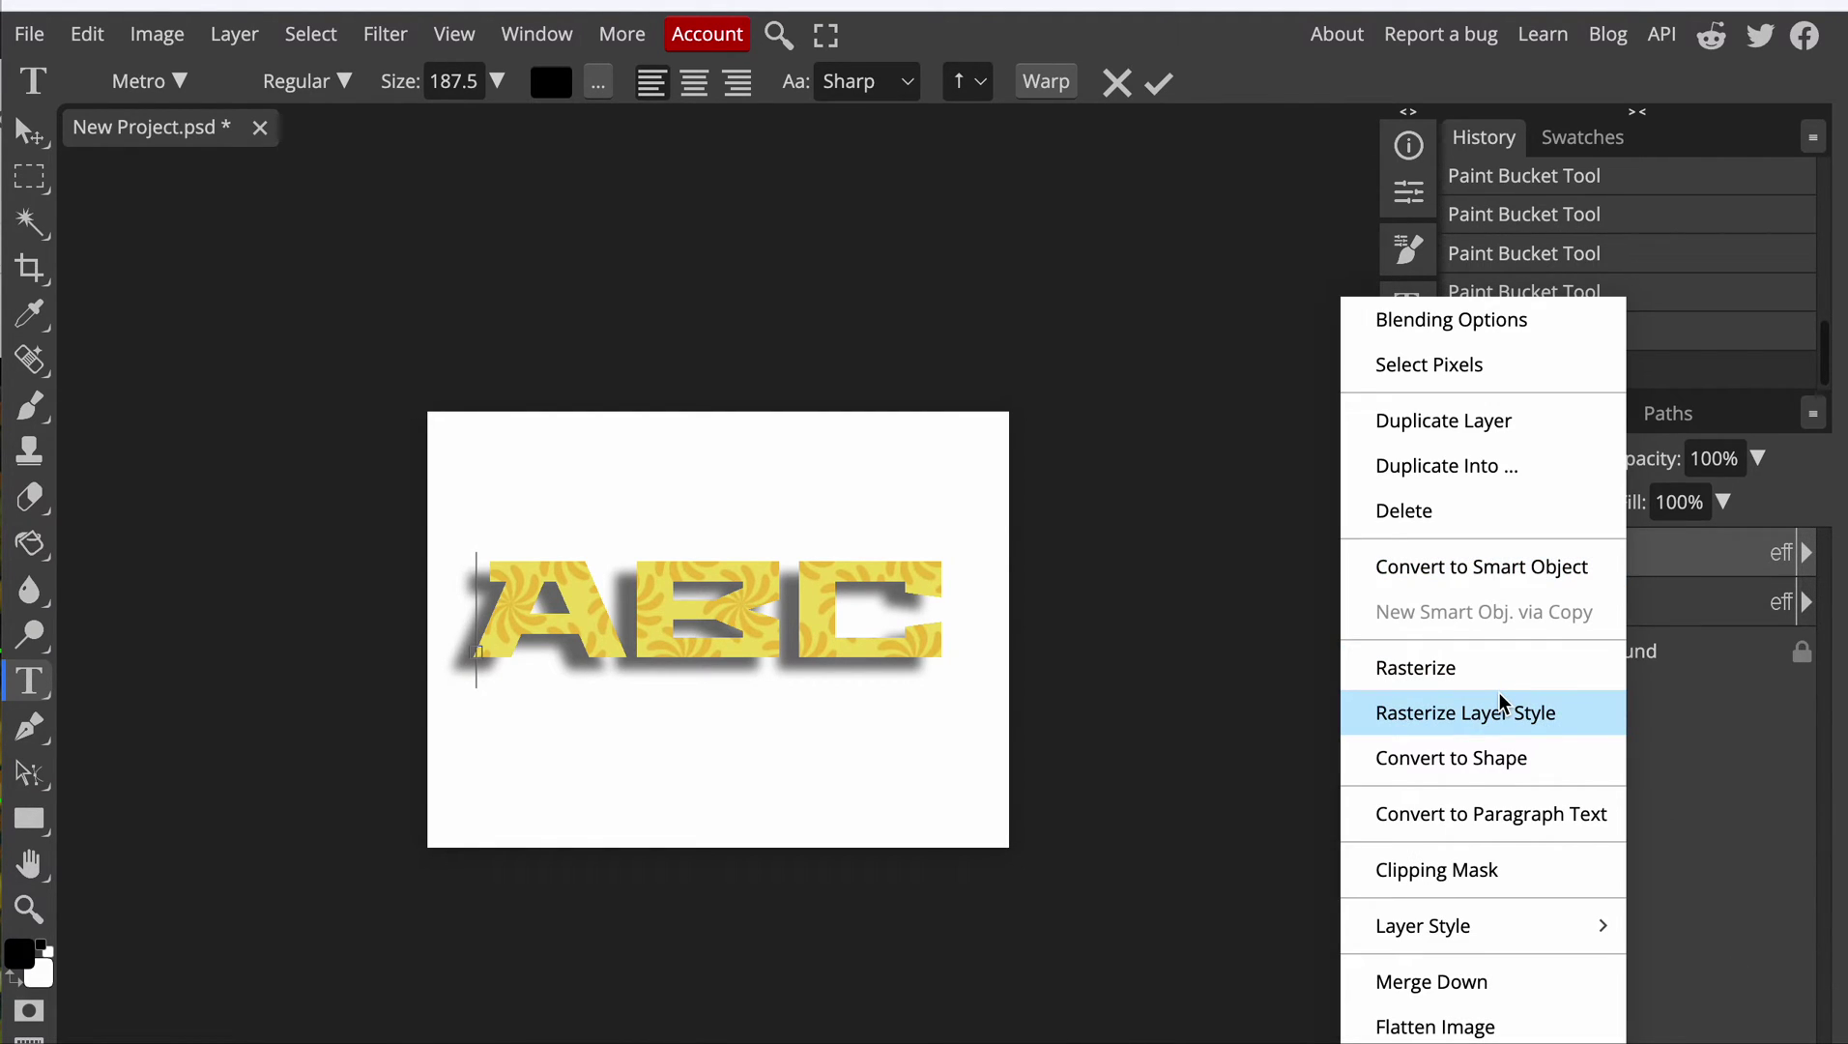
{"action": "left_click", "coordinate": [1420, 509]}
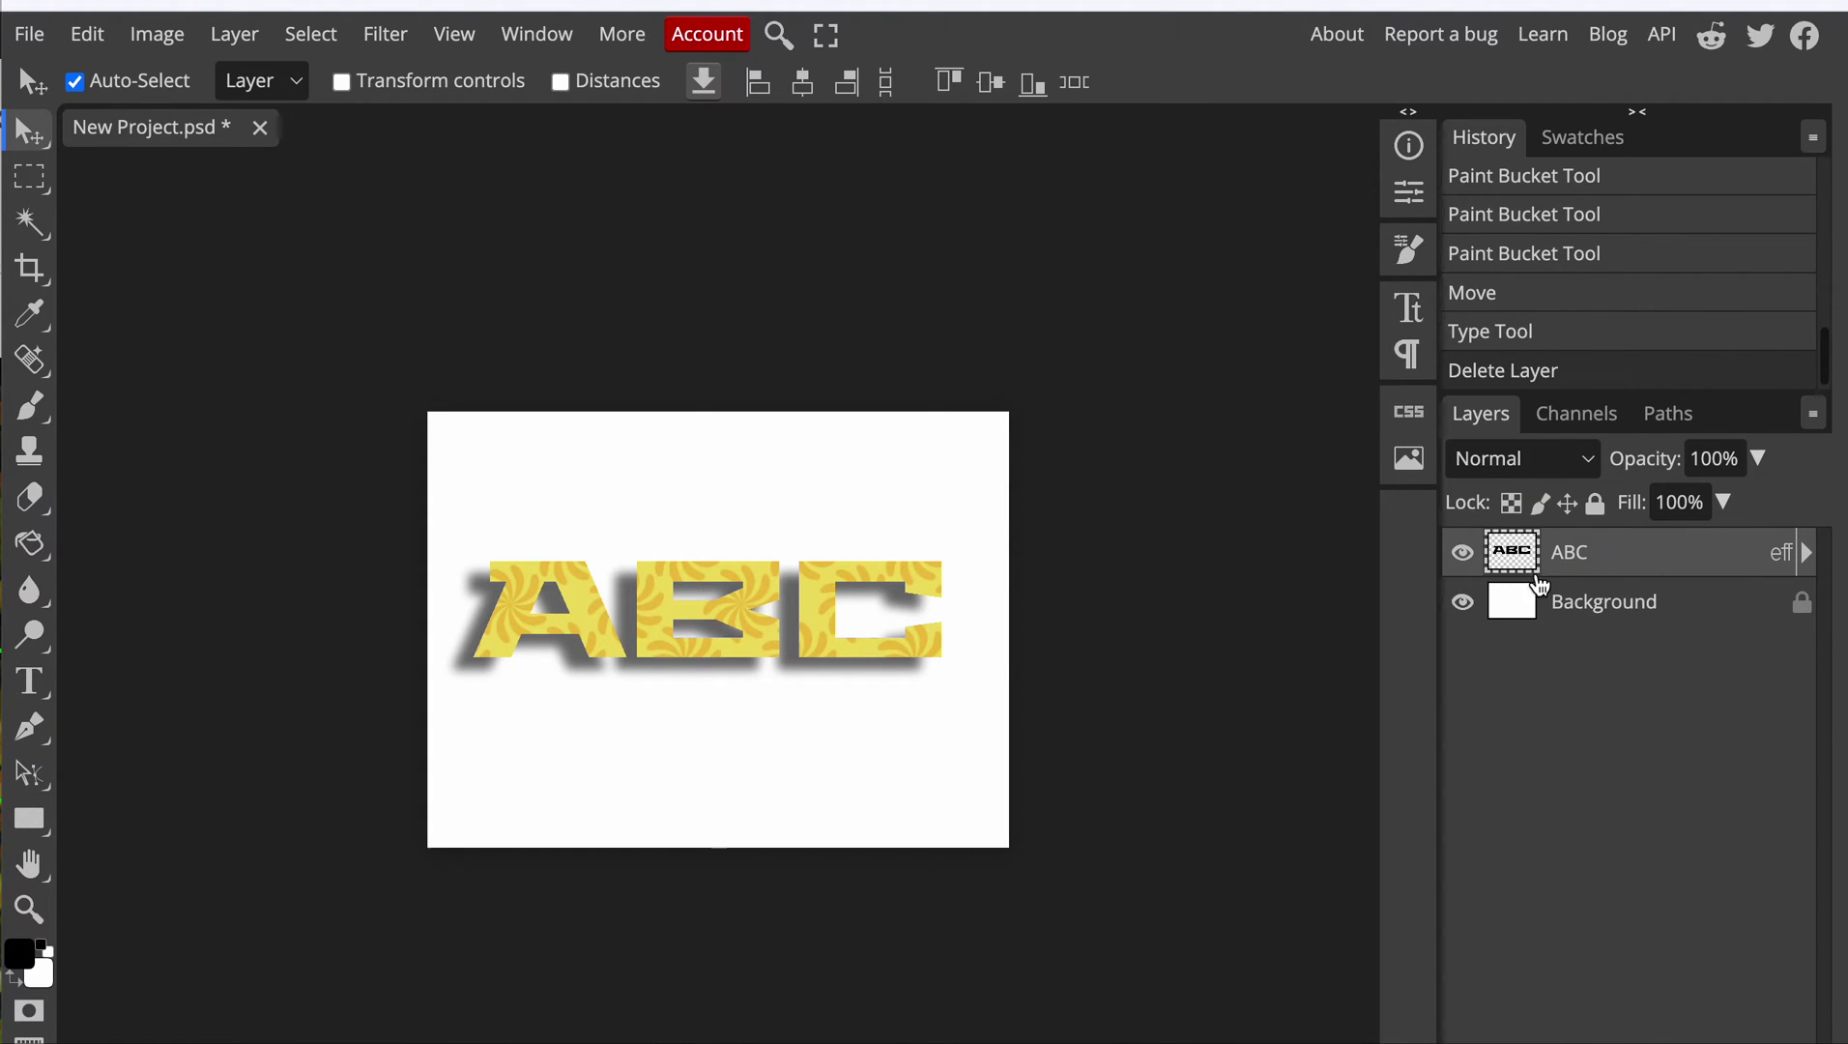
{"action": "right_click", "coordinate": [1545, 582]}
{"action": "left_click", "coordinate": [1379, 510]}
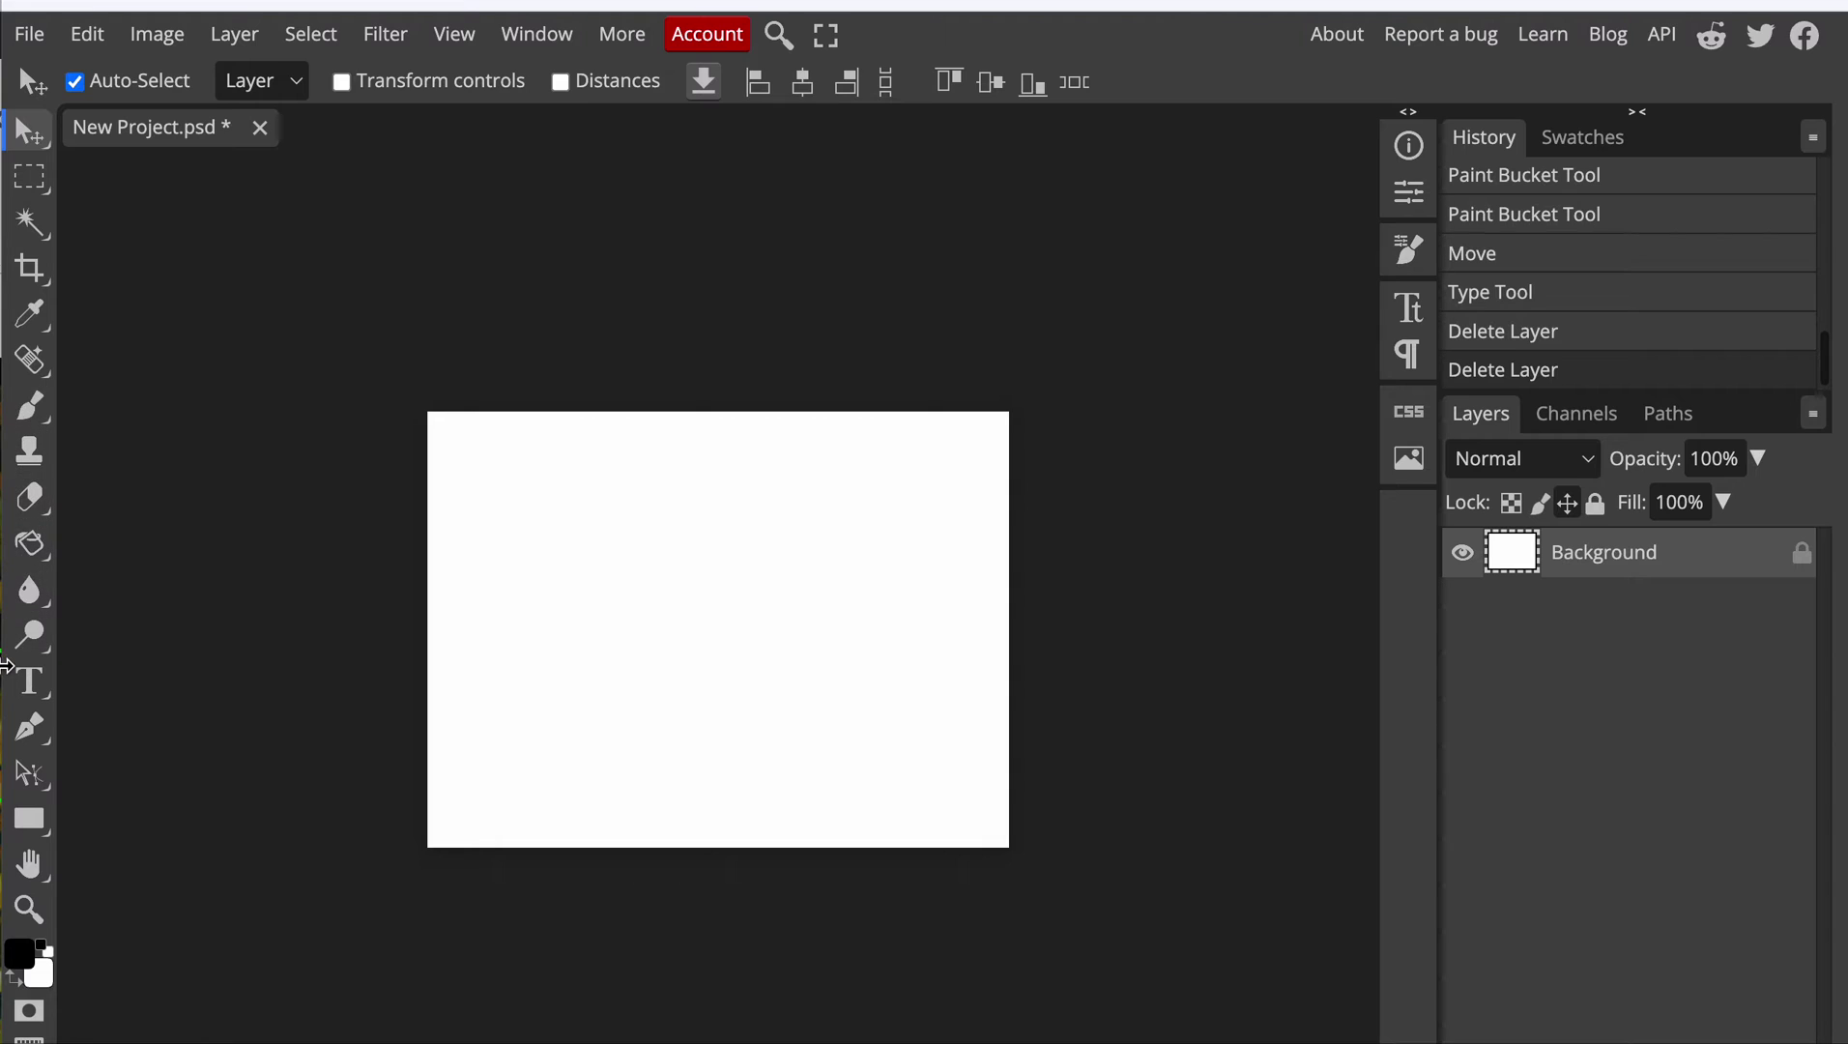
- Start a text box on the canvas, then cancel the empty box
{"action": "left_click", "coordinate": [35, 693]}
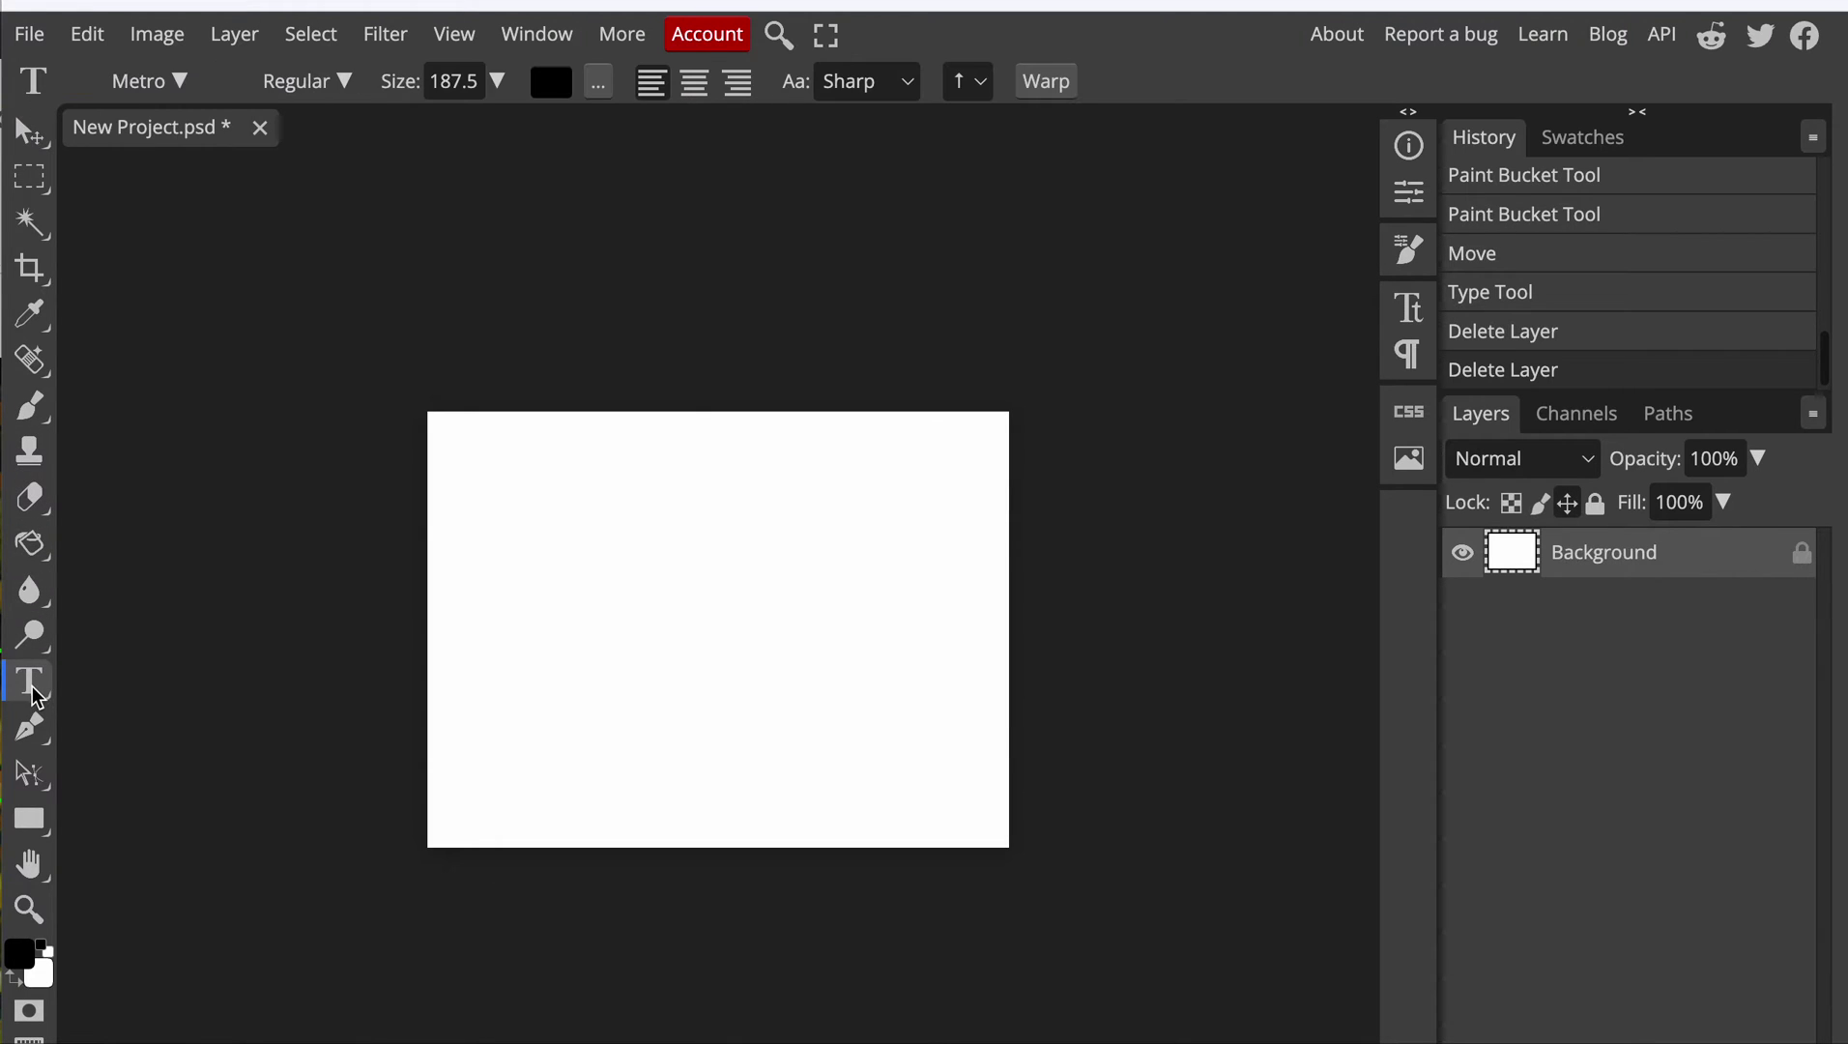
{"action": "left_click", "coordinate": [478, 577]}
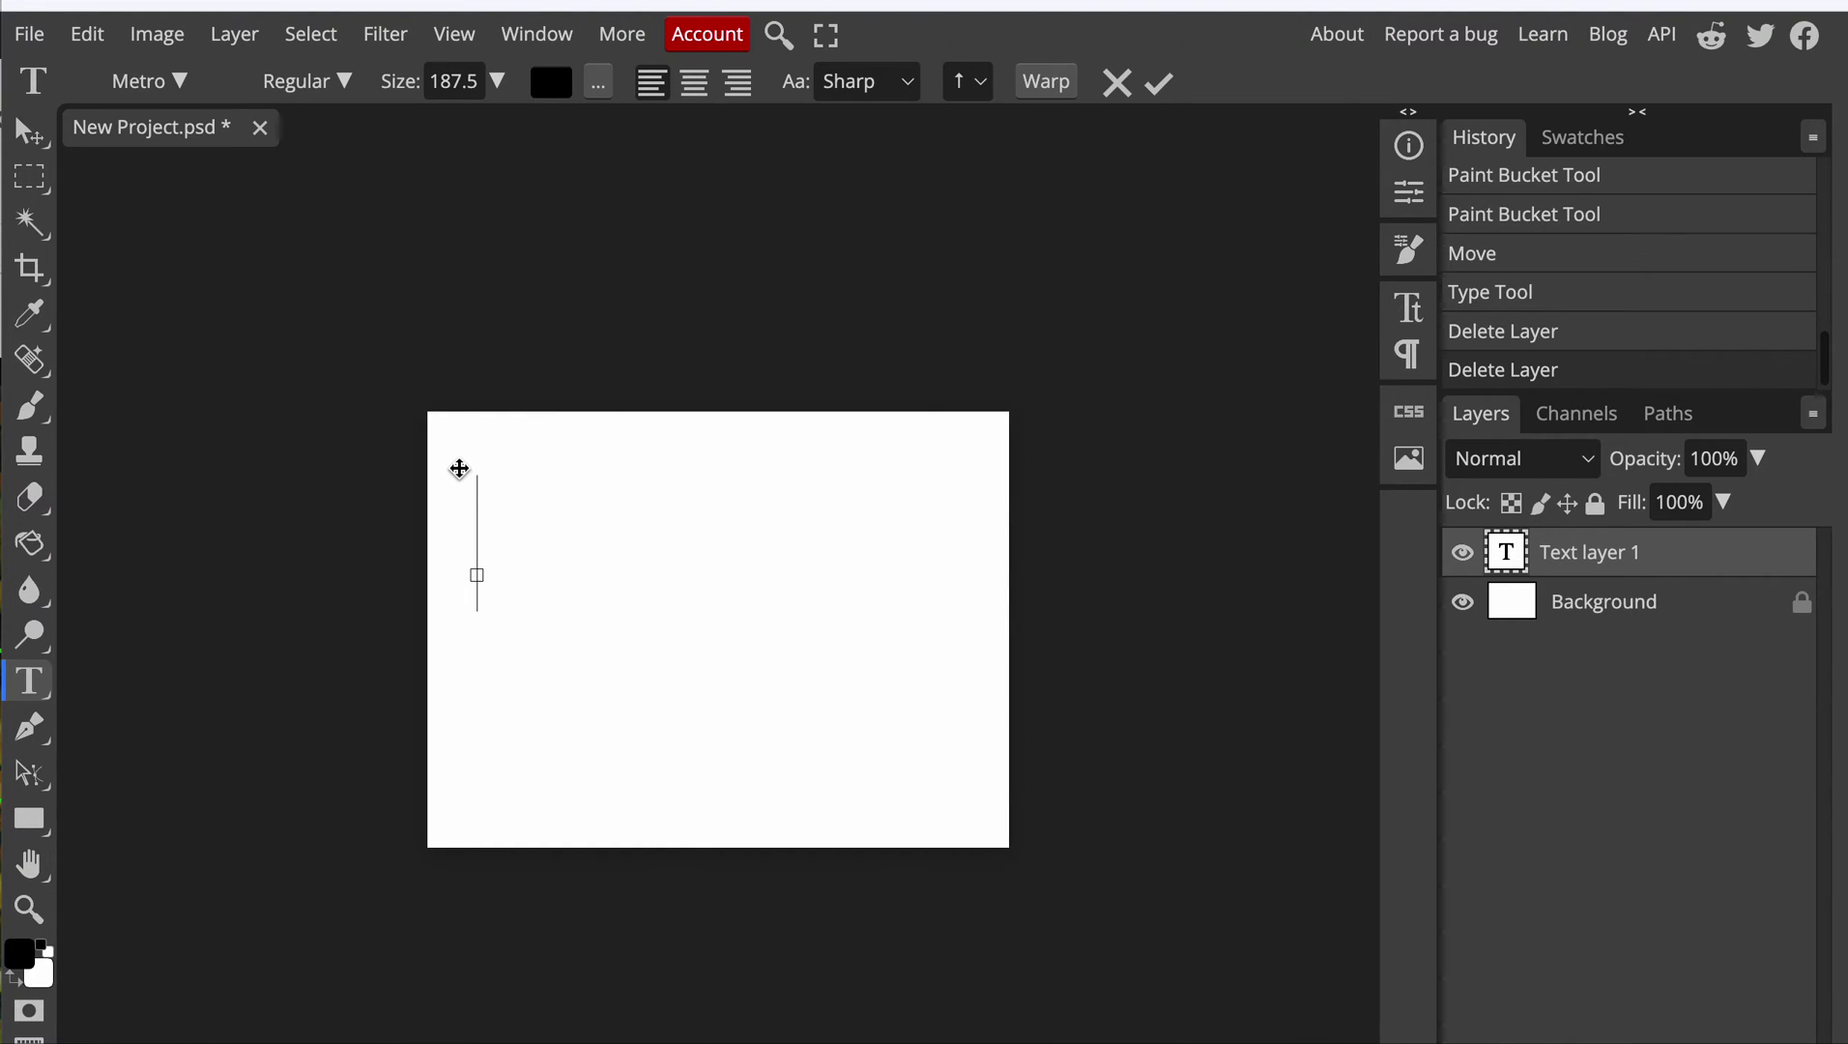
{"action": "key", "text": "Escape"}
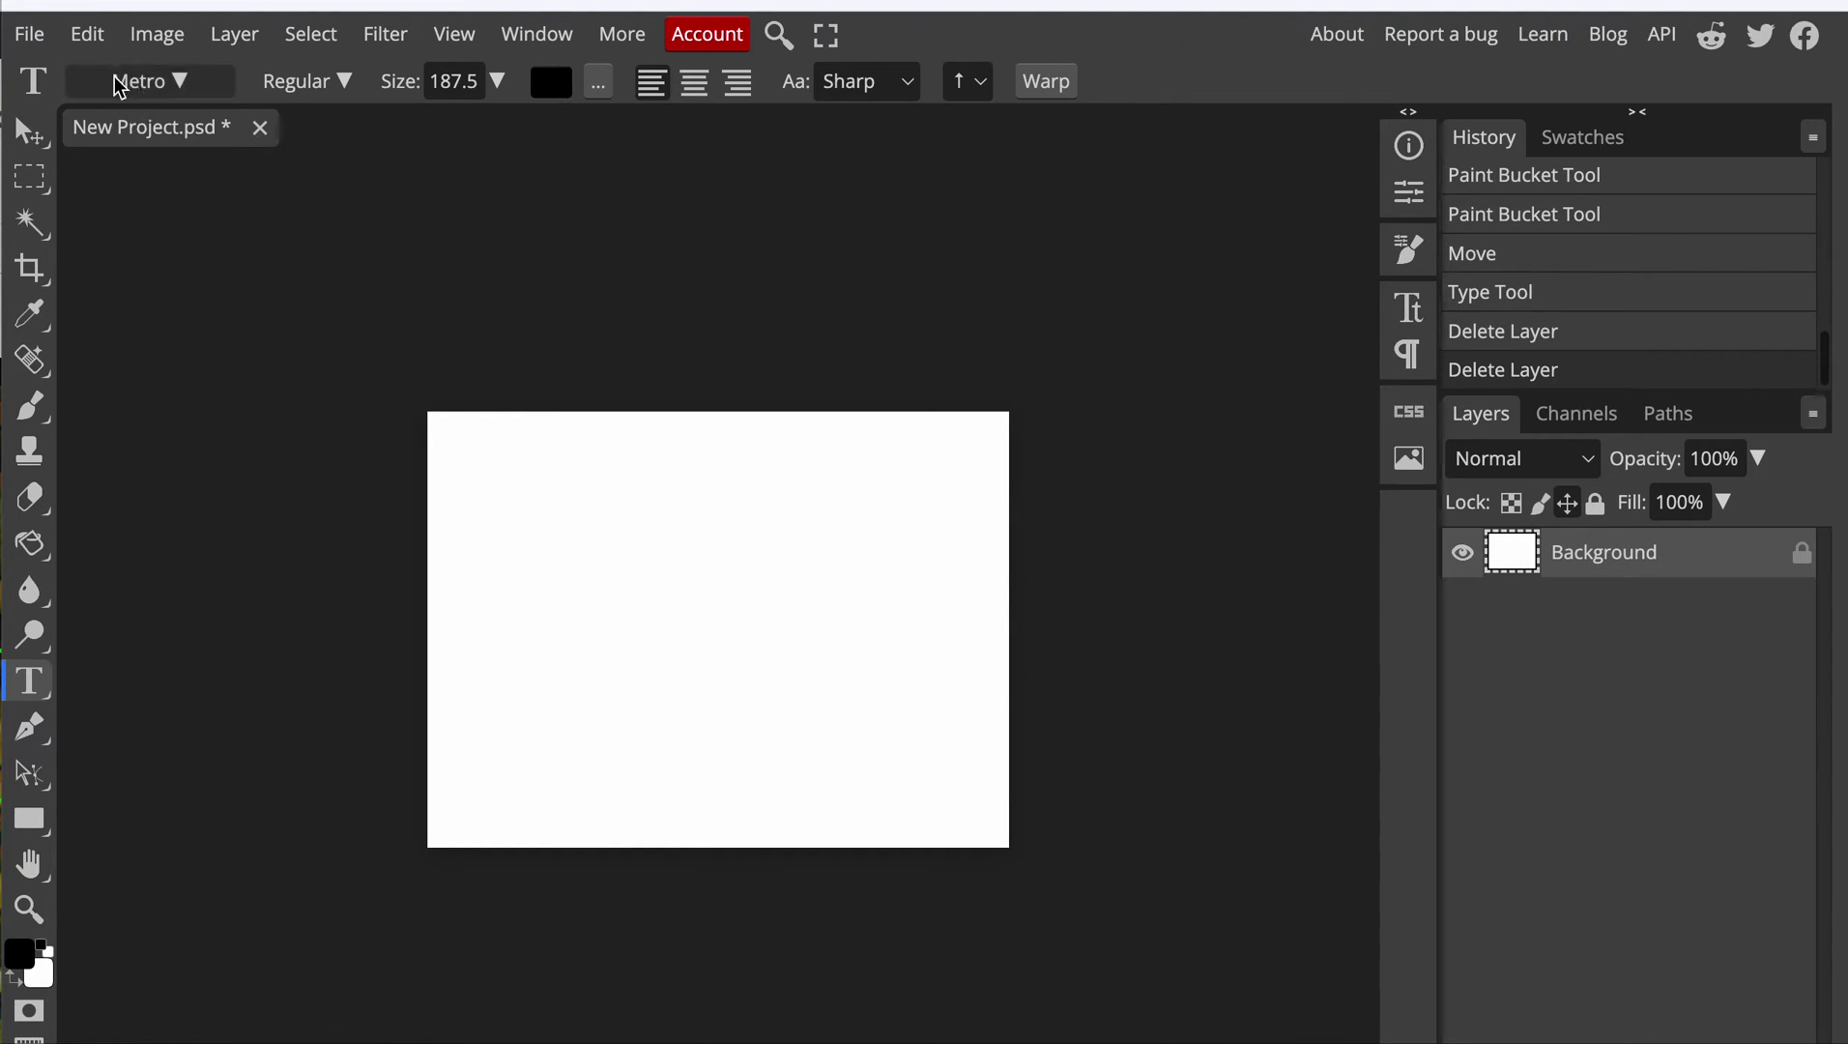
- Create a new 640 × 480 VGA document from the New project Screen presets
{"action": "left_click", "coordinate": [29, 34]}
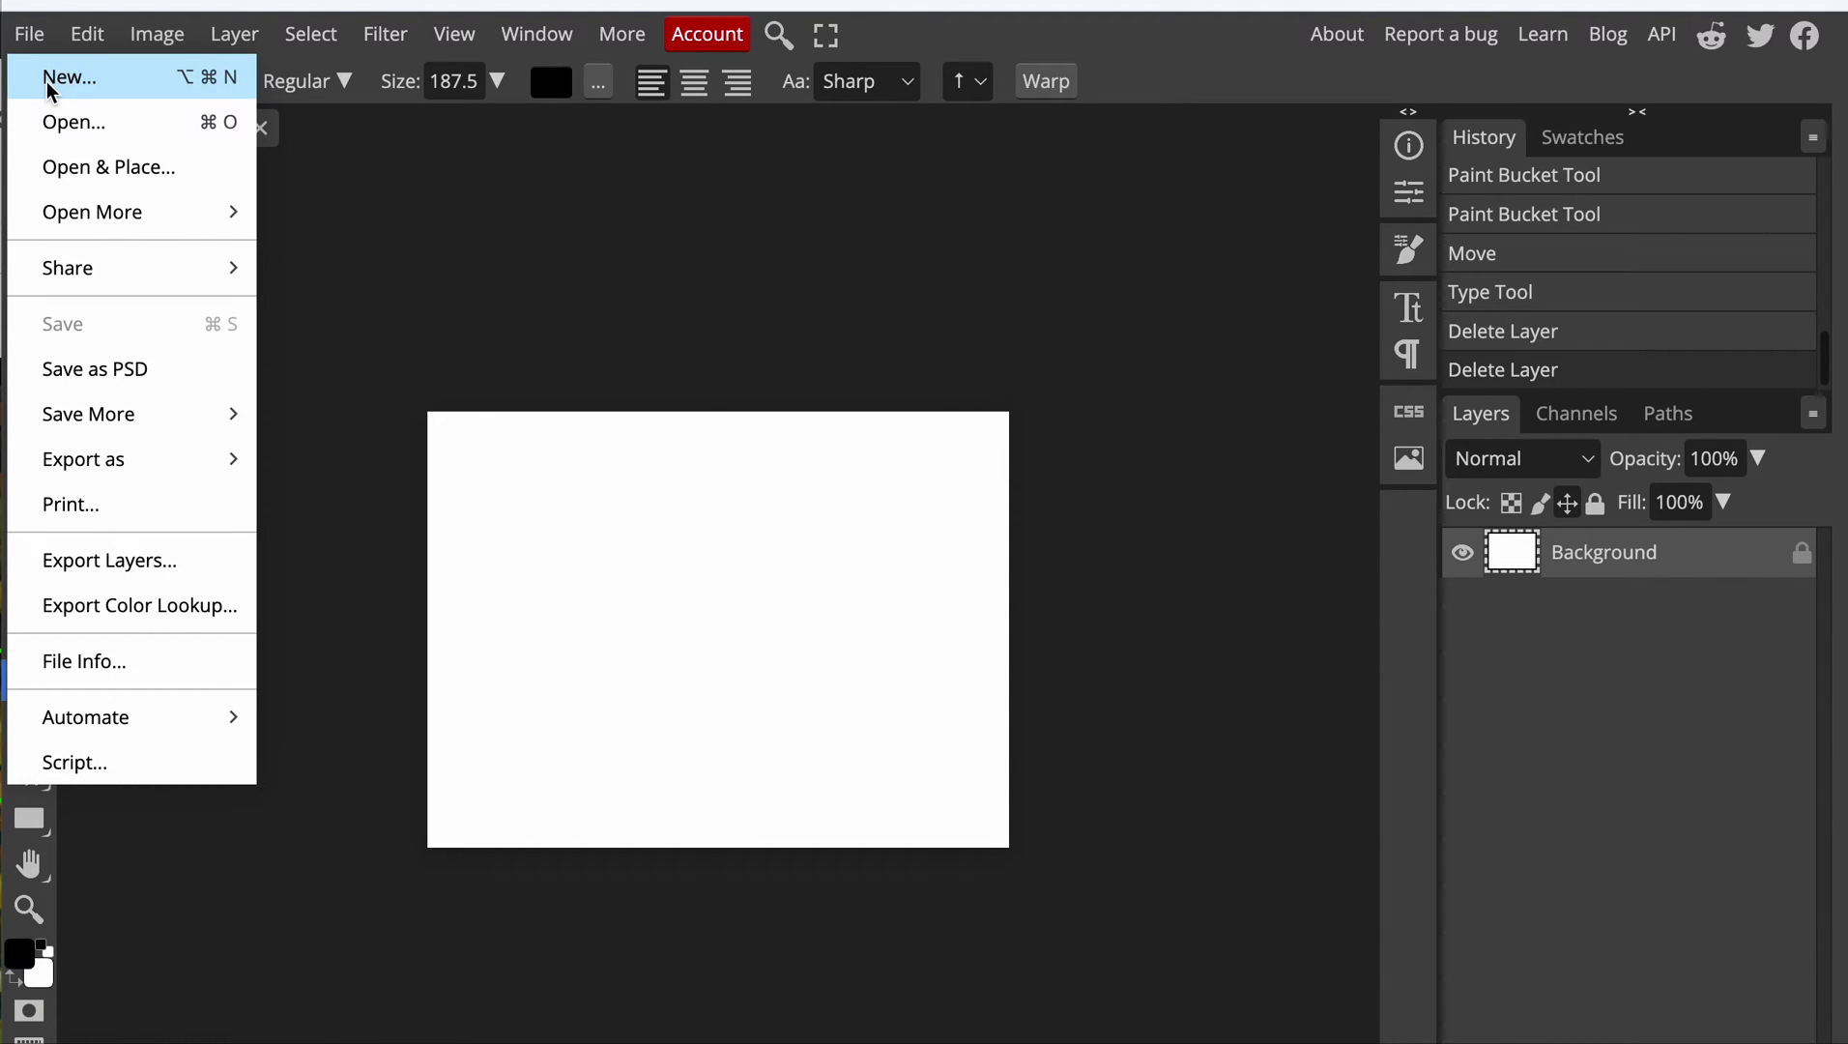
{"action": "left_click", "coordinate": [381, 179]}
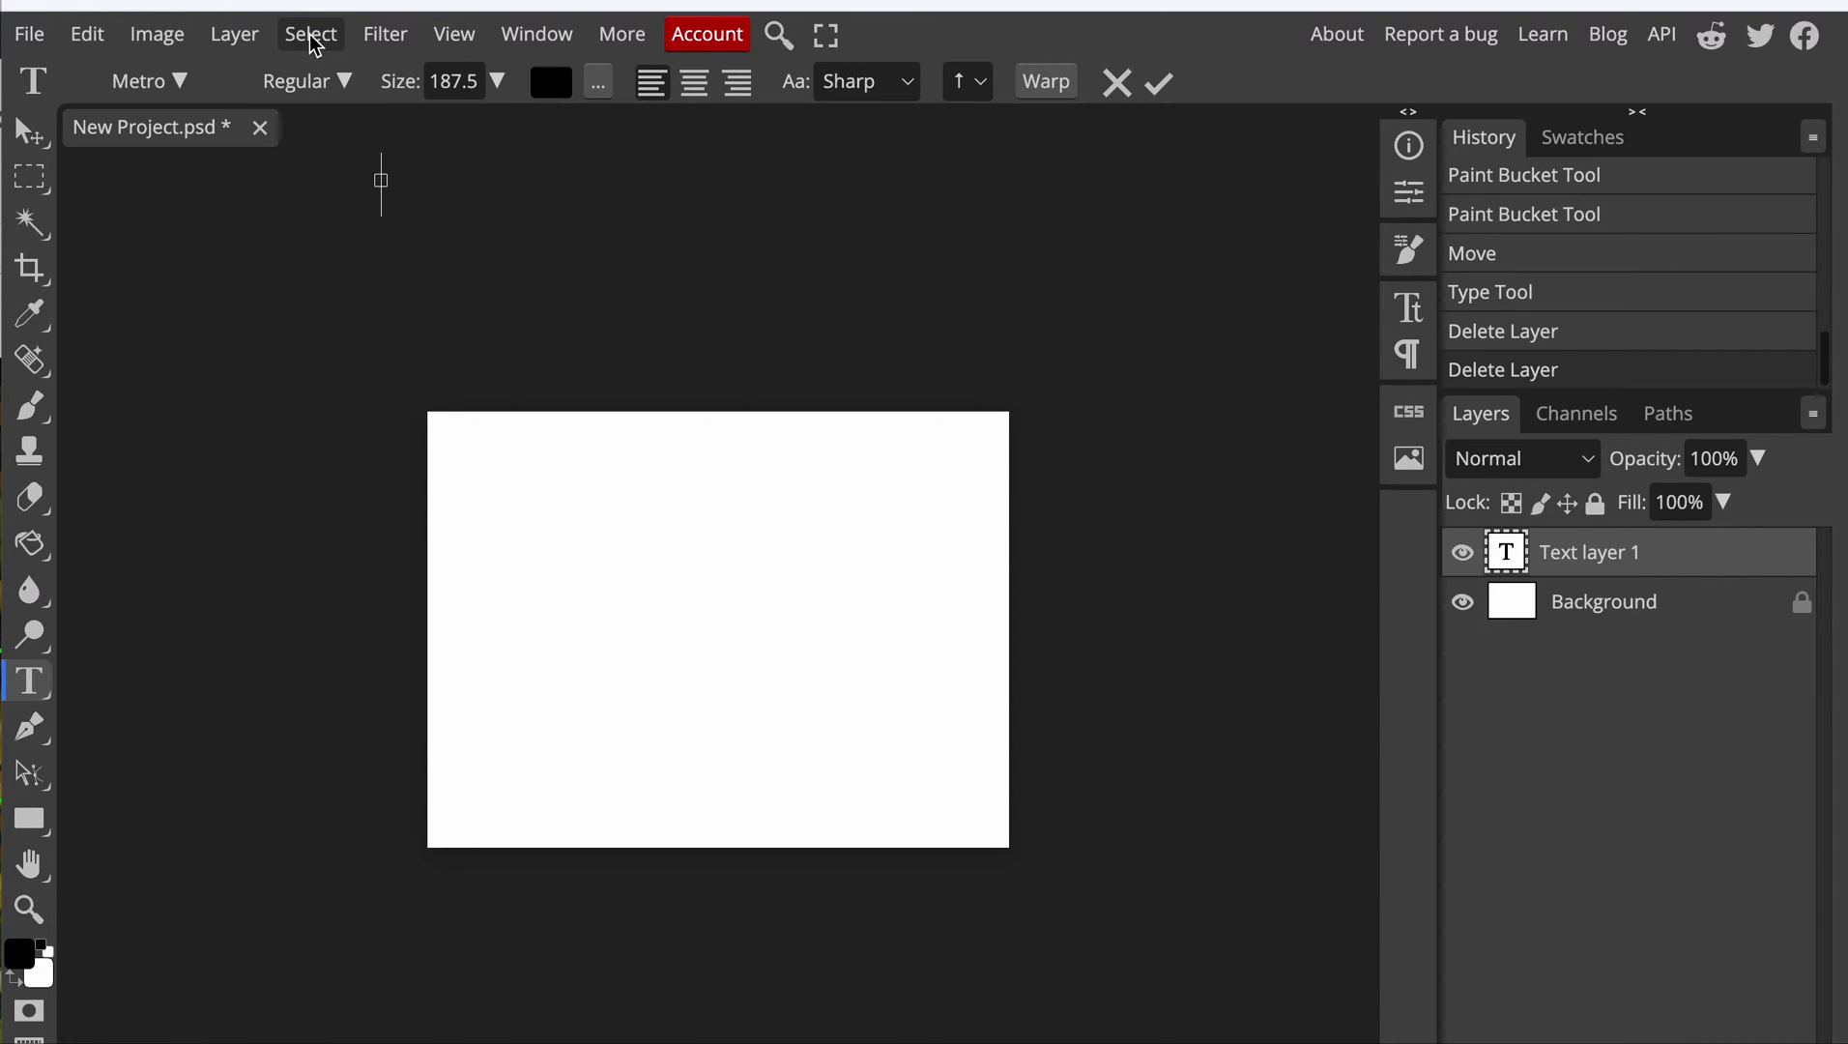
{"action": "left_click", "coordinate": [33, 36]}
{"action": "left_click", "coordinate": [64, 75]}
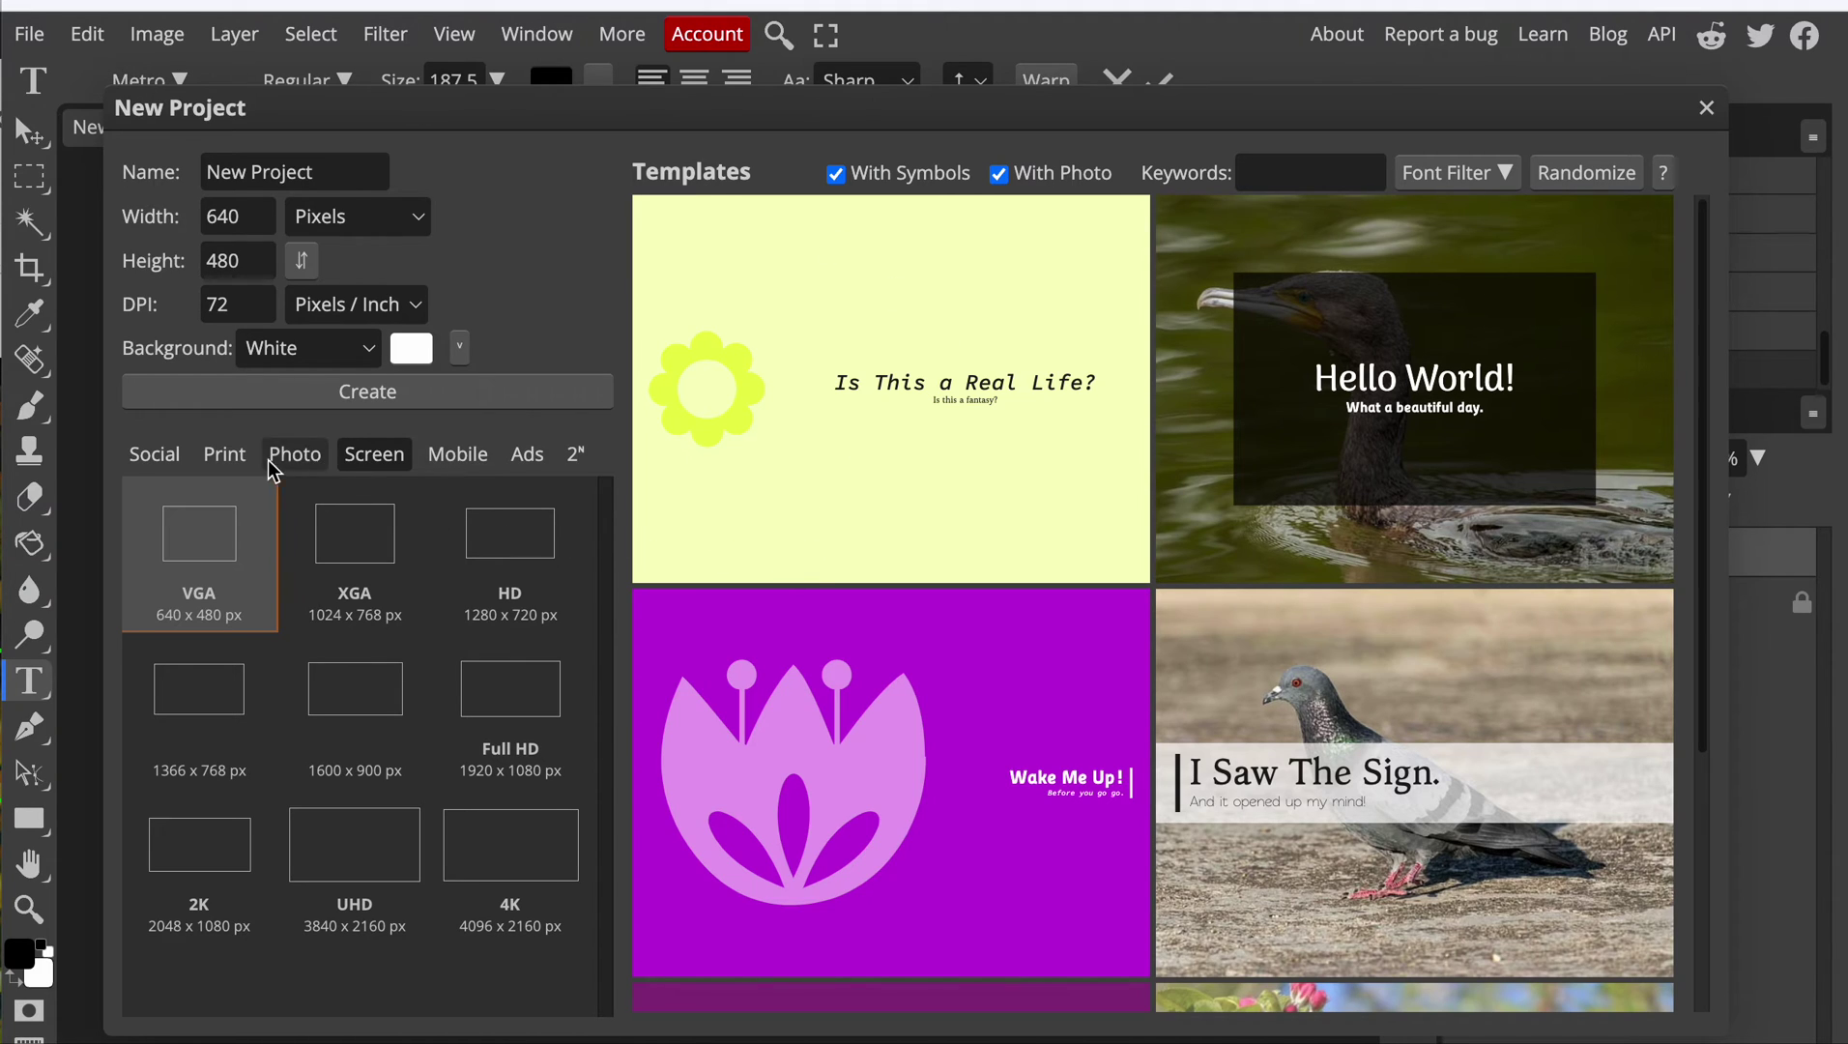
{"action": "left_click", "coordinate": [177, 453]}
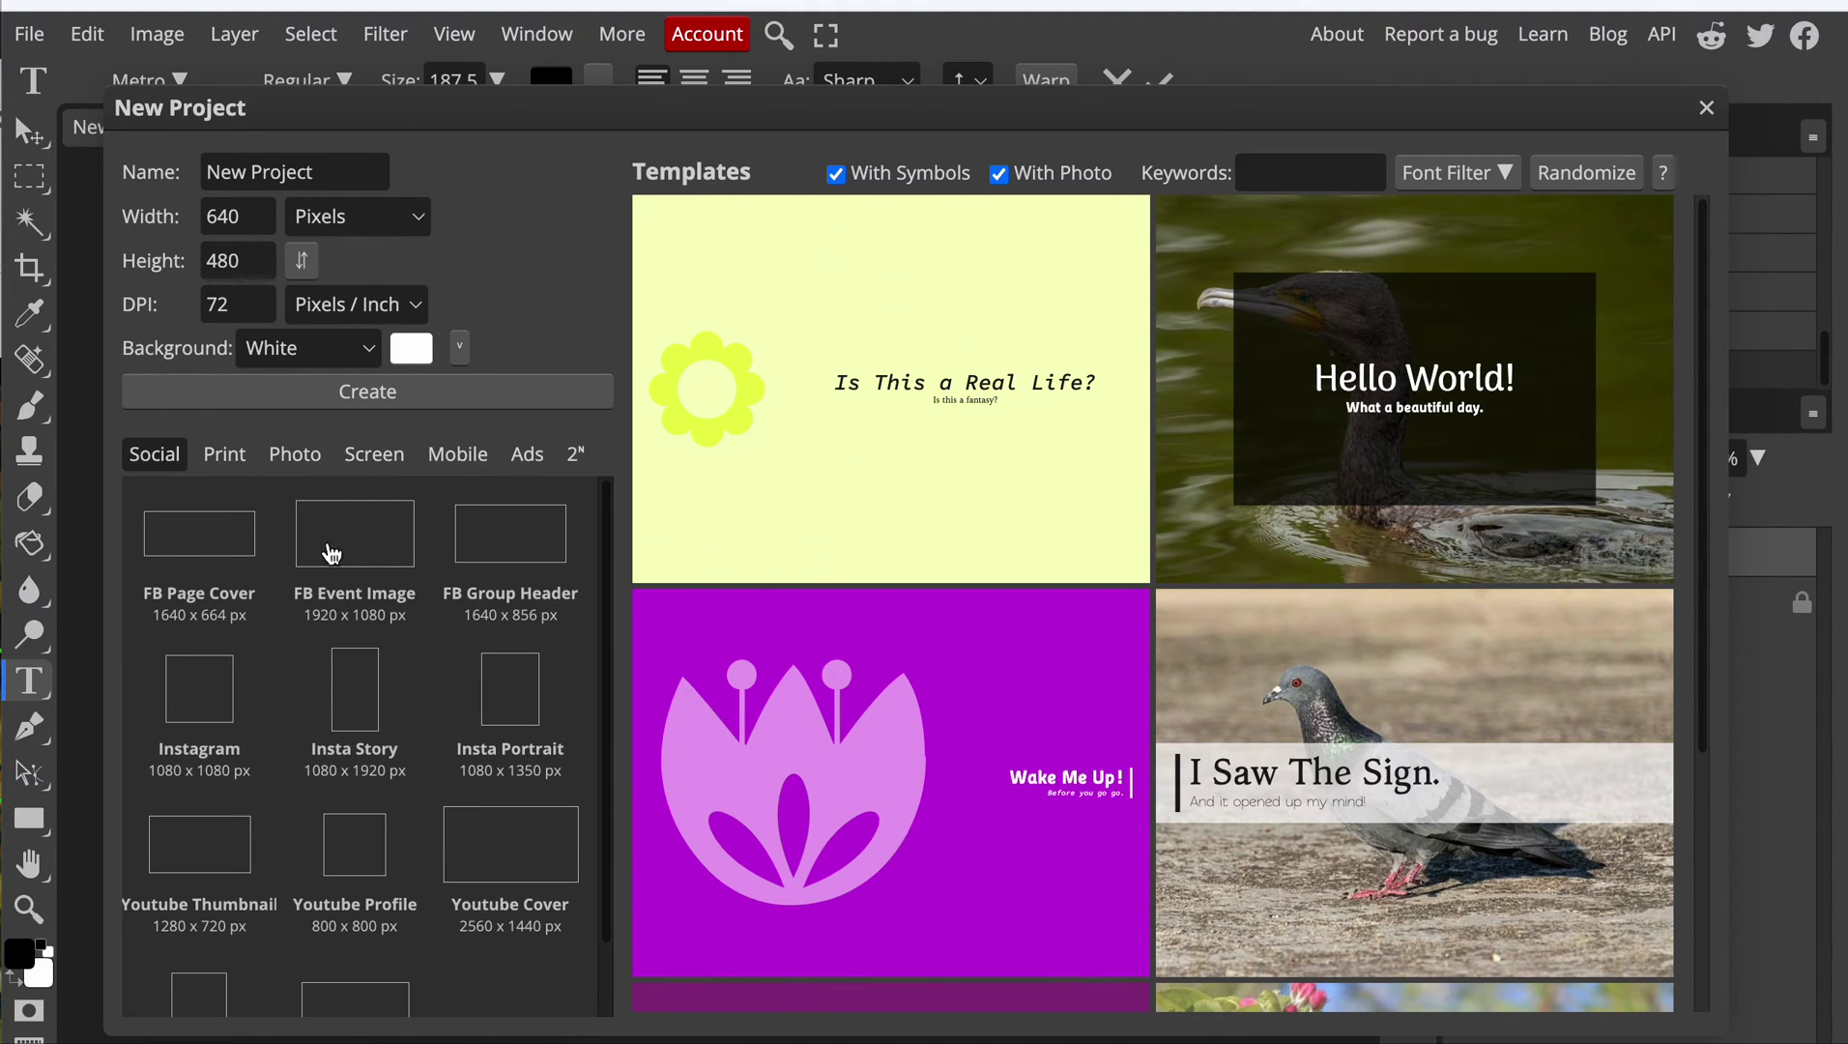
{"action": "left_click", "coordinate": [369, 458]}
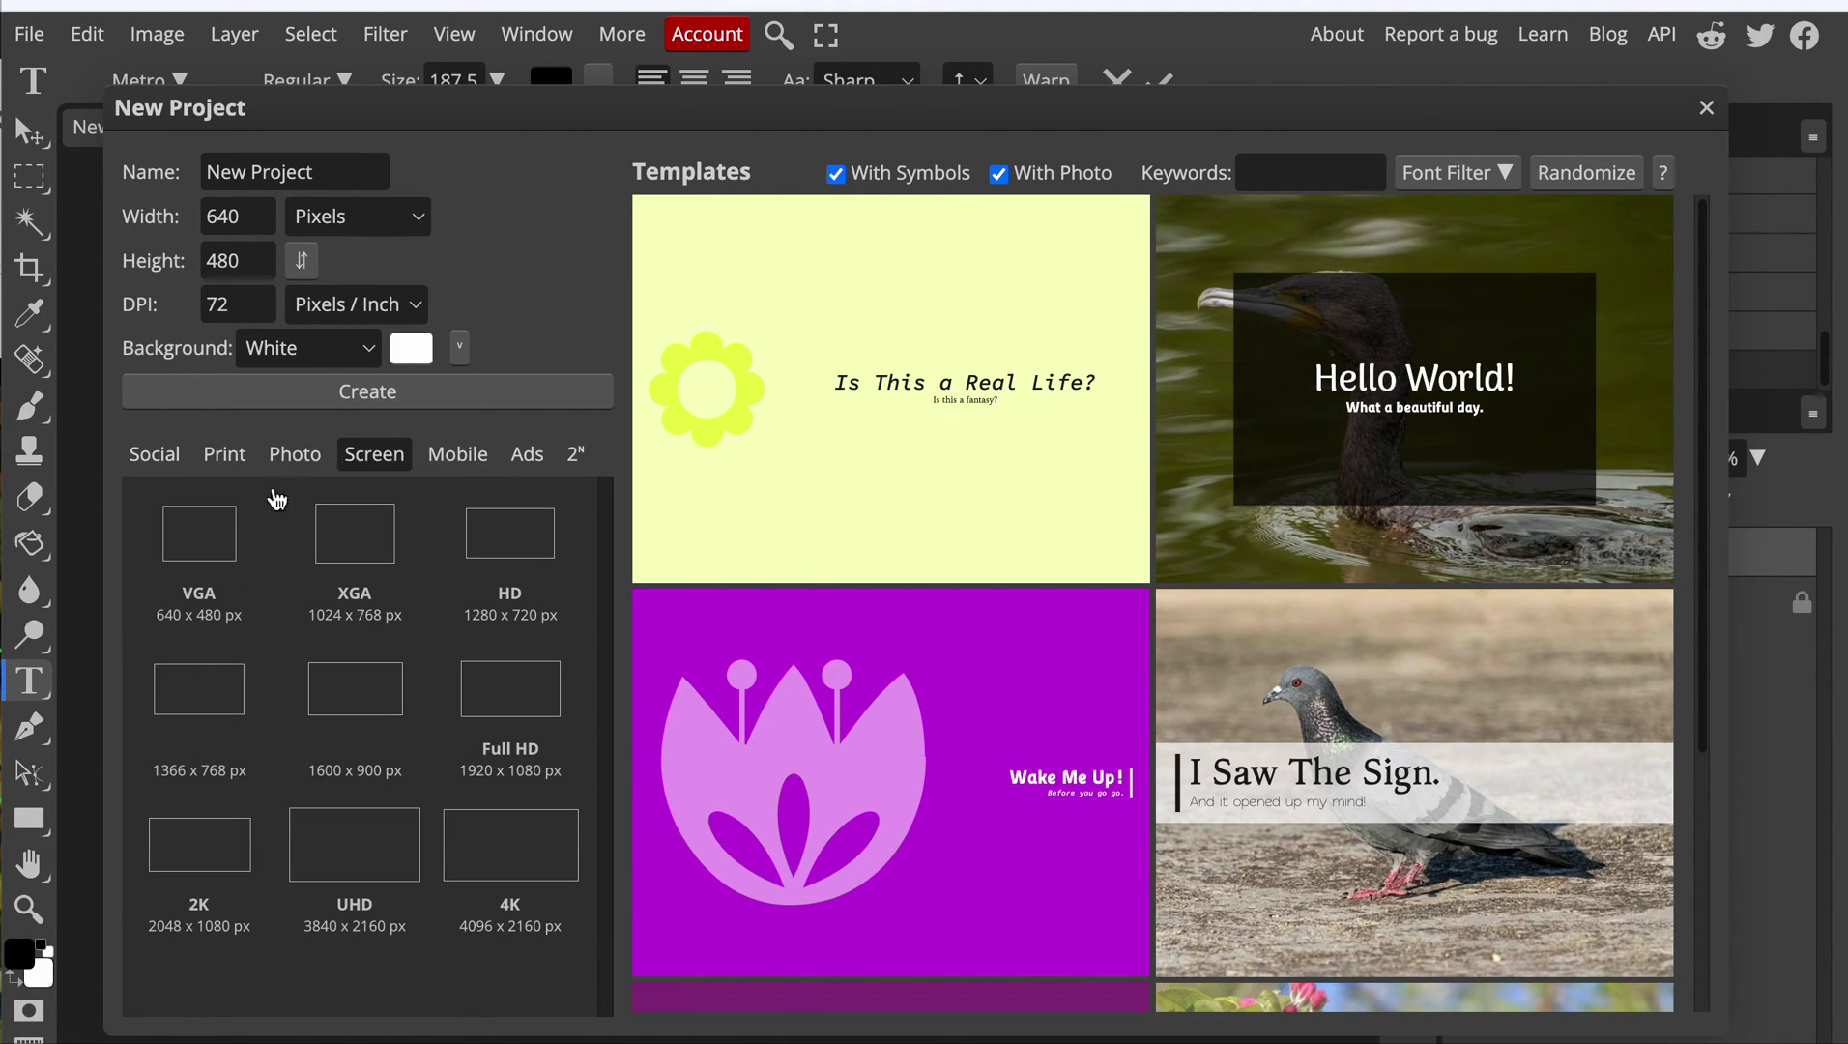
{"action": "left_click", "coordinate": [180, 550]}
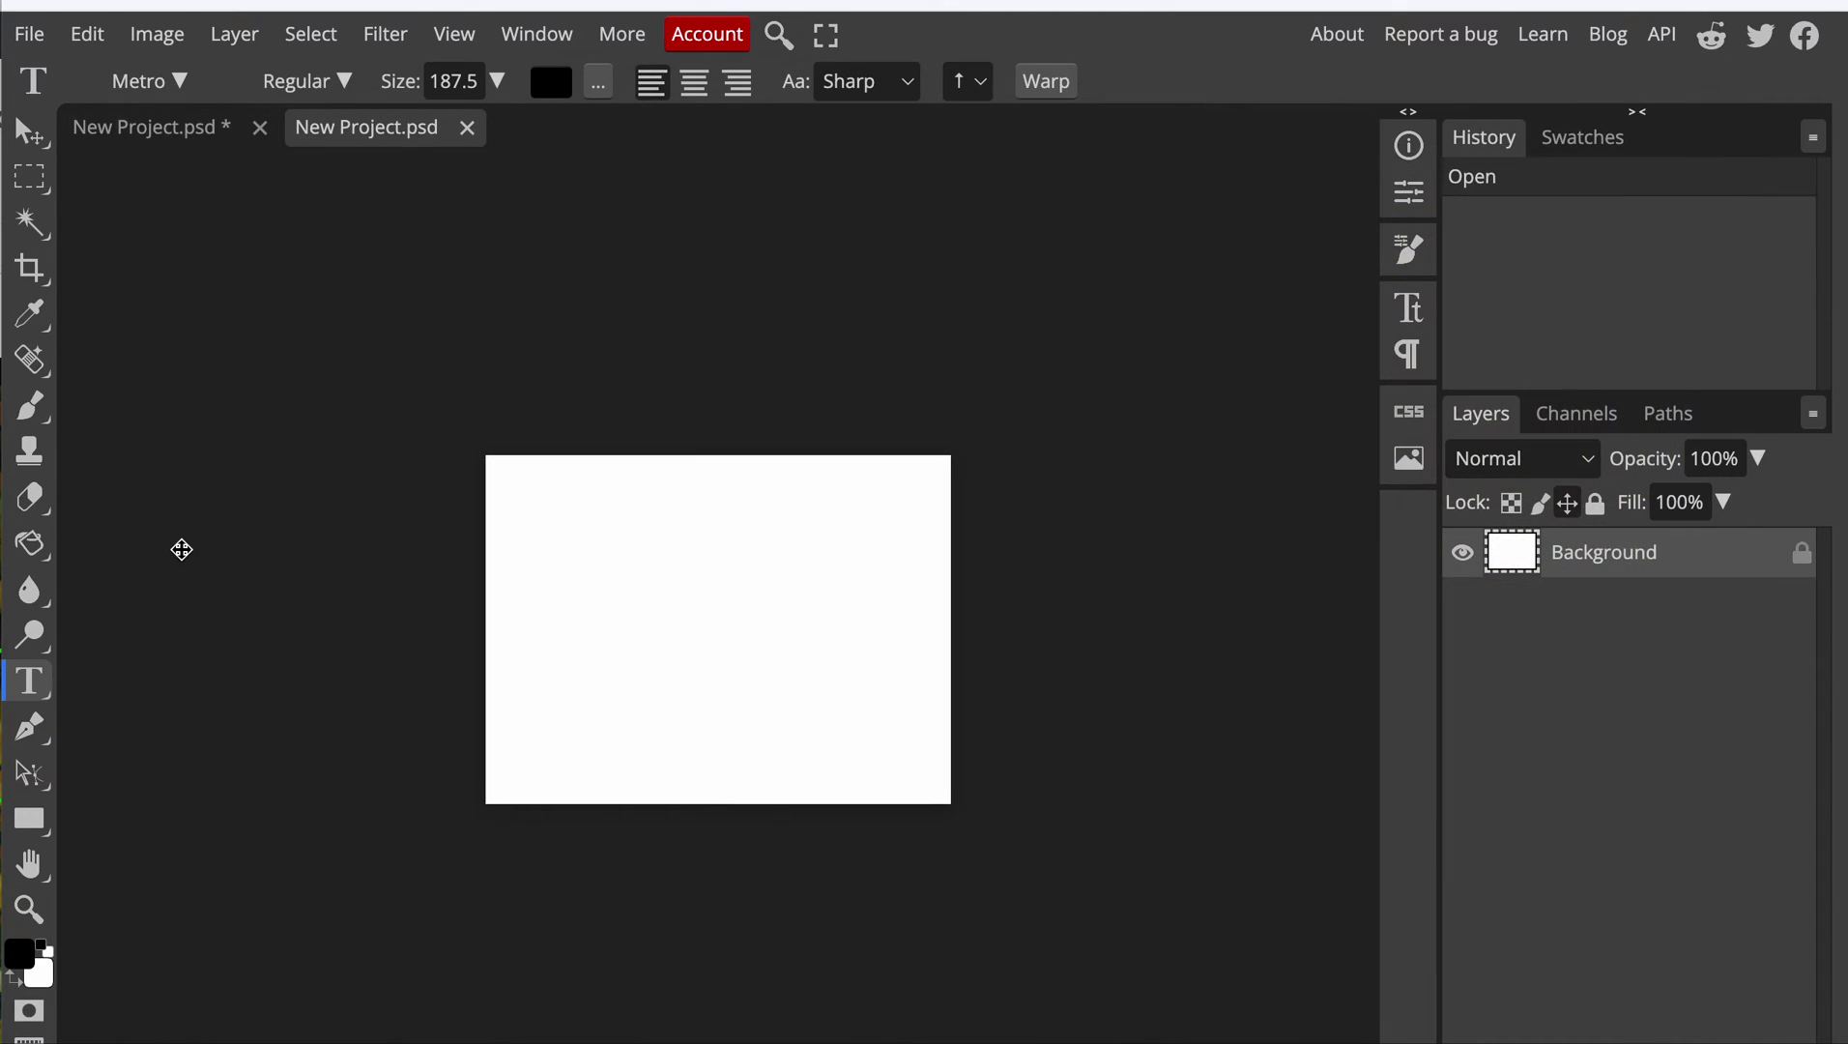
- Start a text box, then resize the image to 800 px wide in Image Size
{"action": "left_click", "coordinate": [663, 612]}
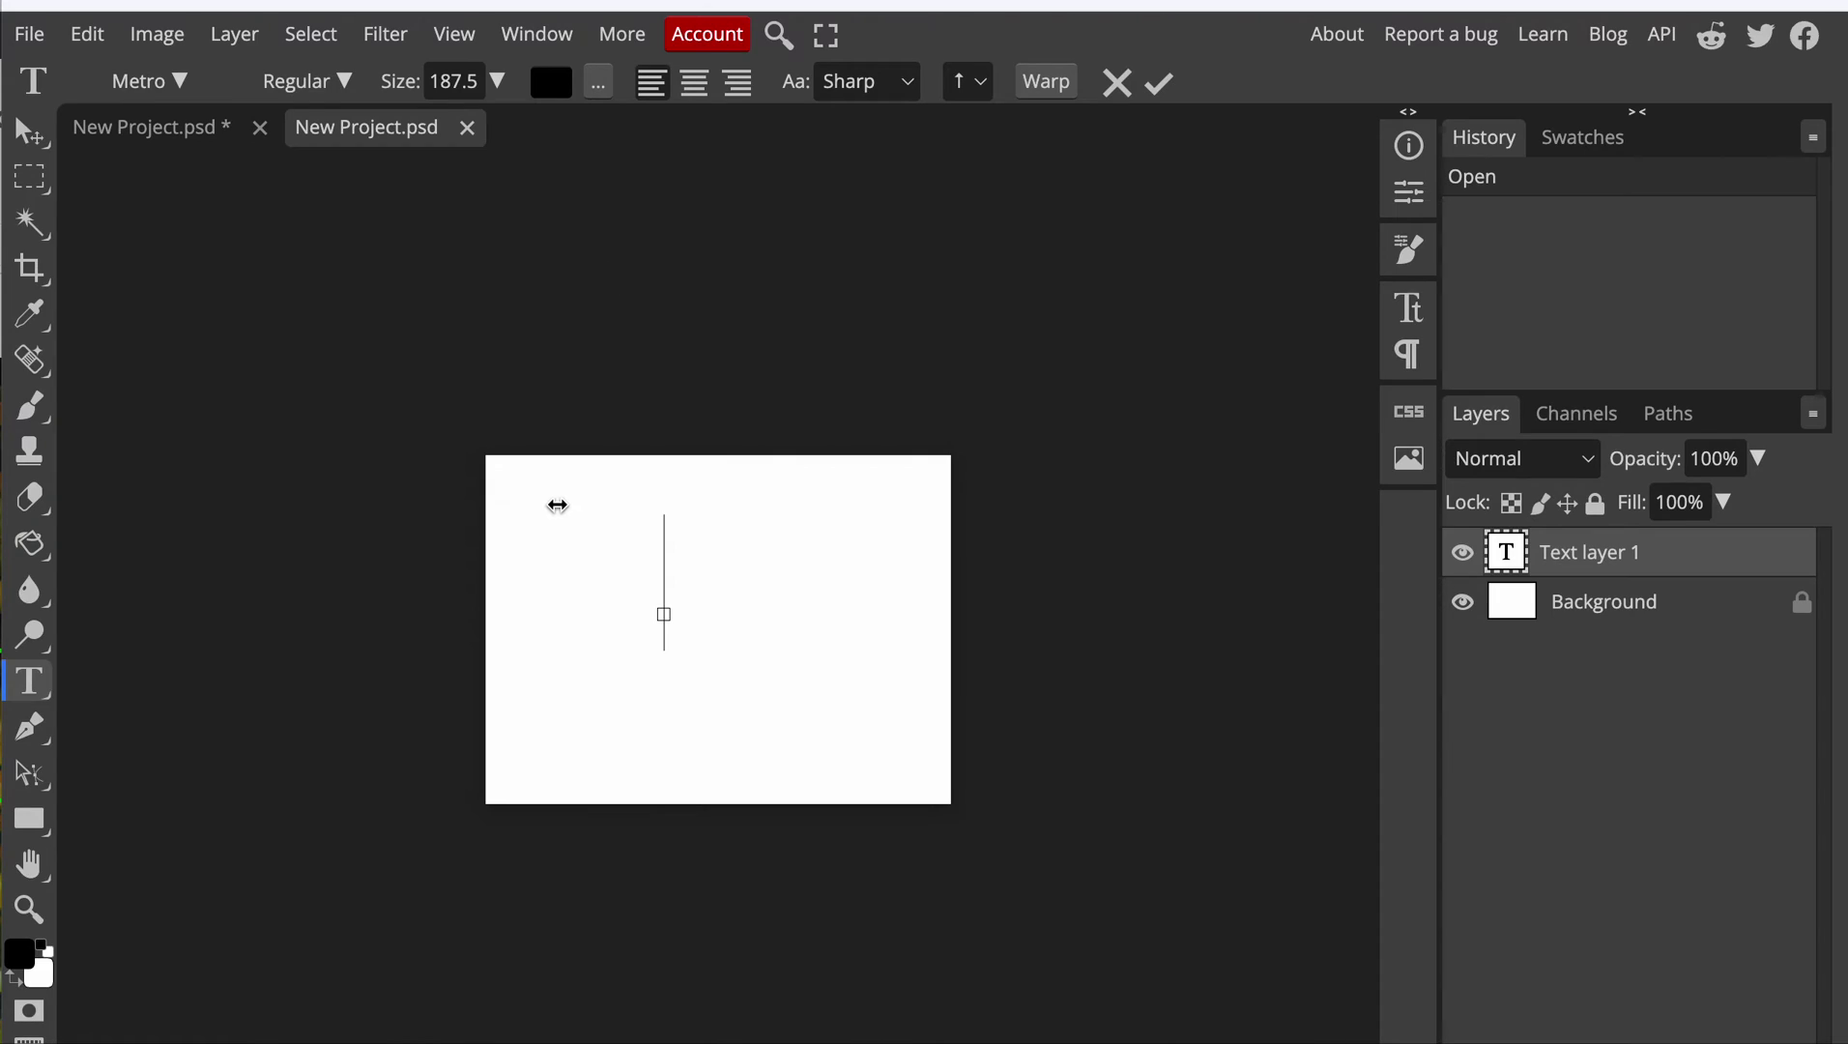
{"action": "left_click", "coordinate": [178, 34]}
{"action": "mouse_move", "coordinate": [200, 132]}
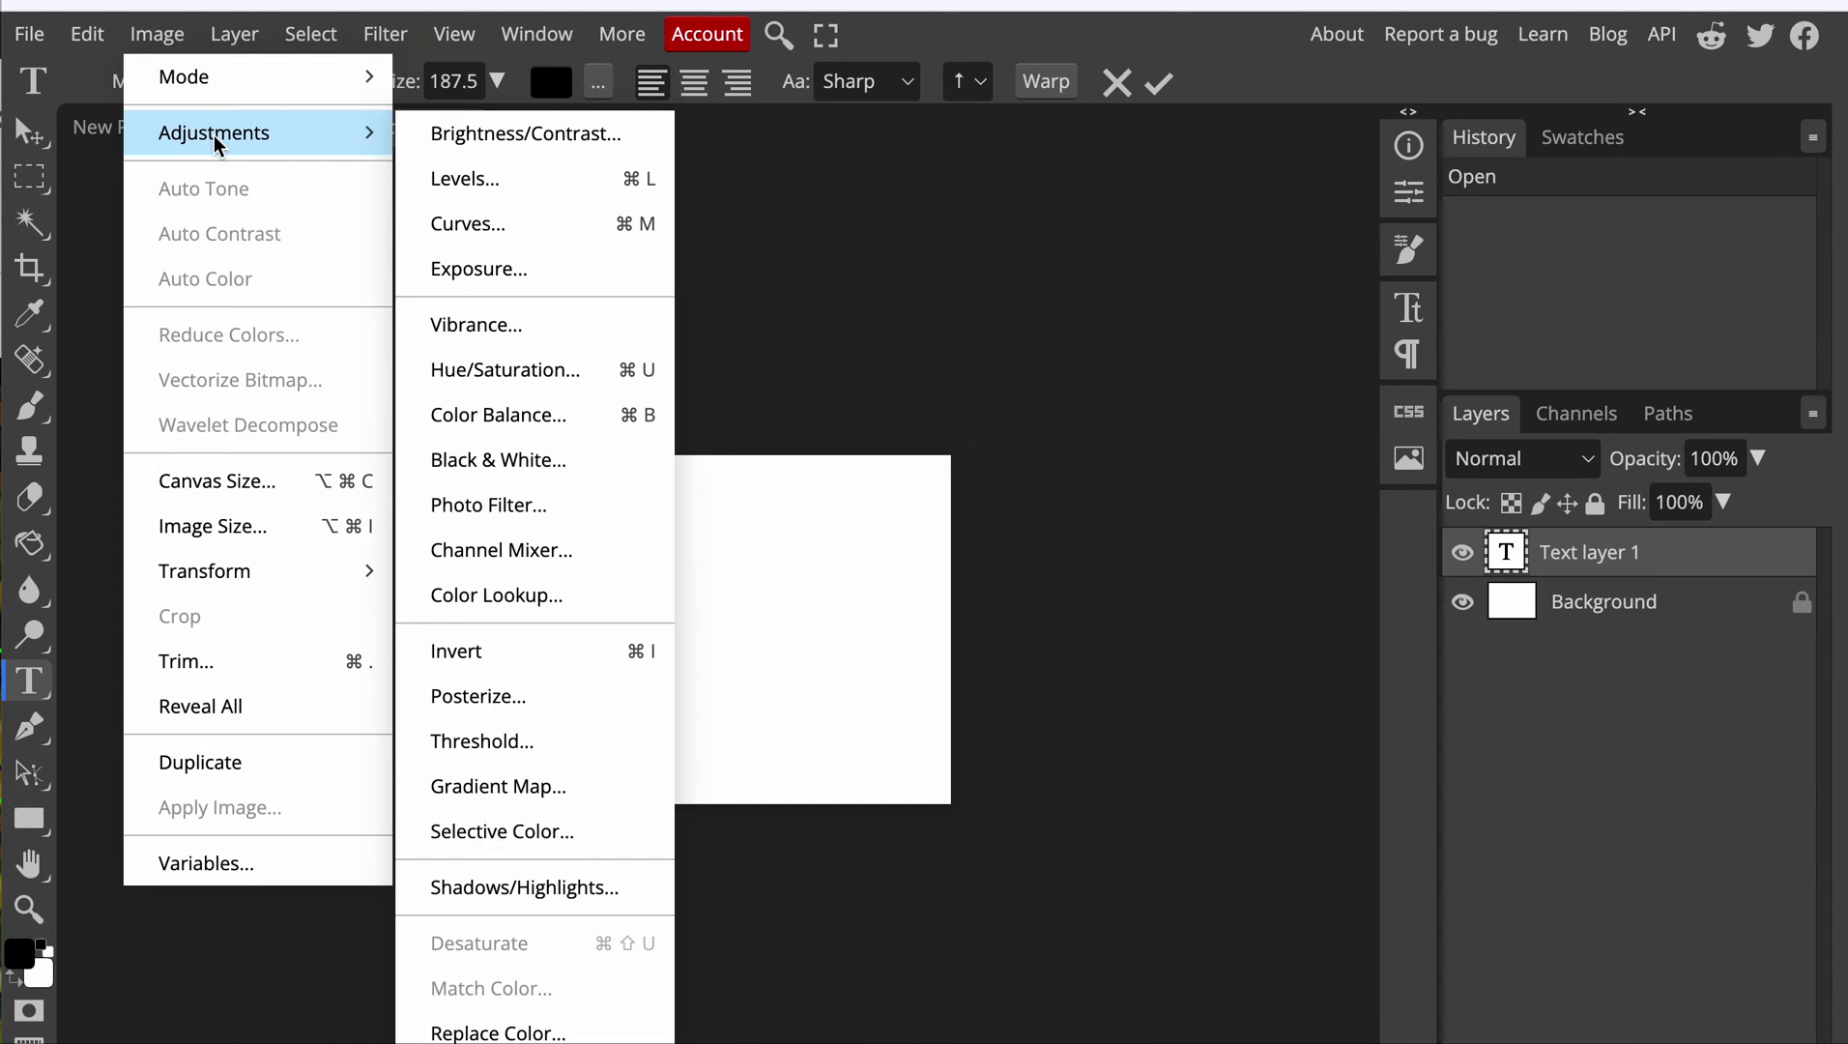
{"action": "left_click", "coordinate": [231, 530]}
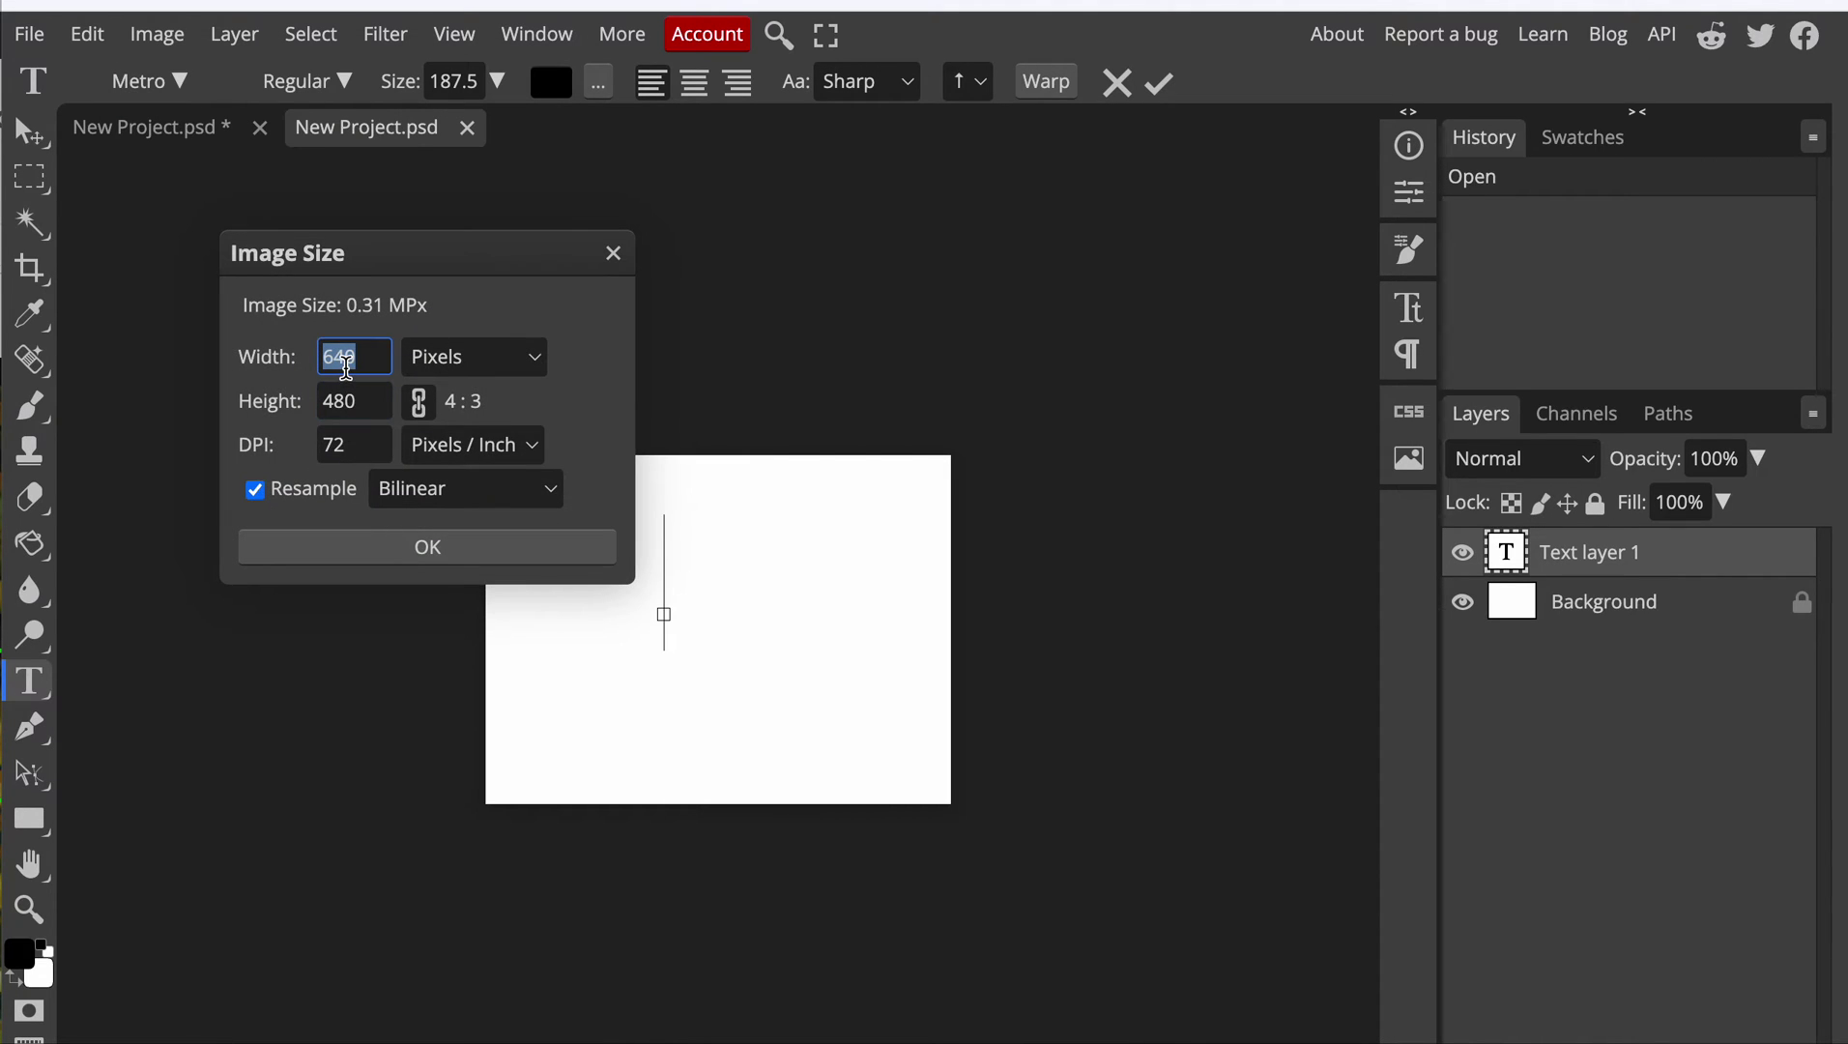
{"action": "type", "text": "800"}
{"action": "left_click", "coordinate": [416, 549]}
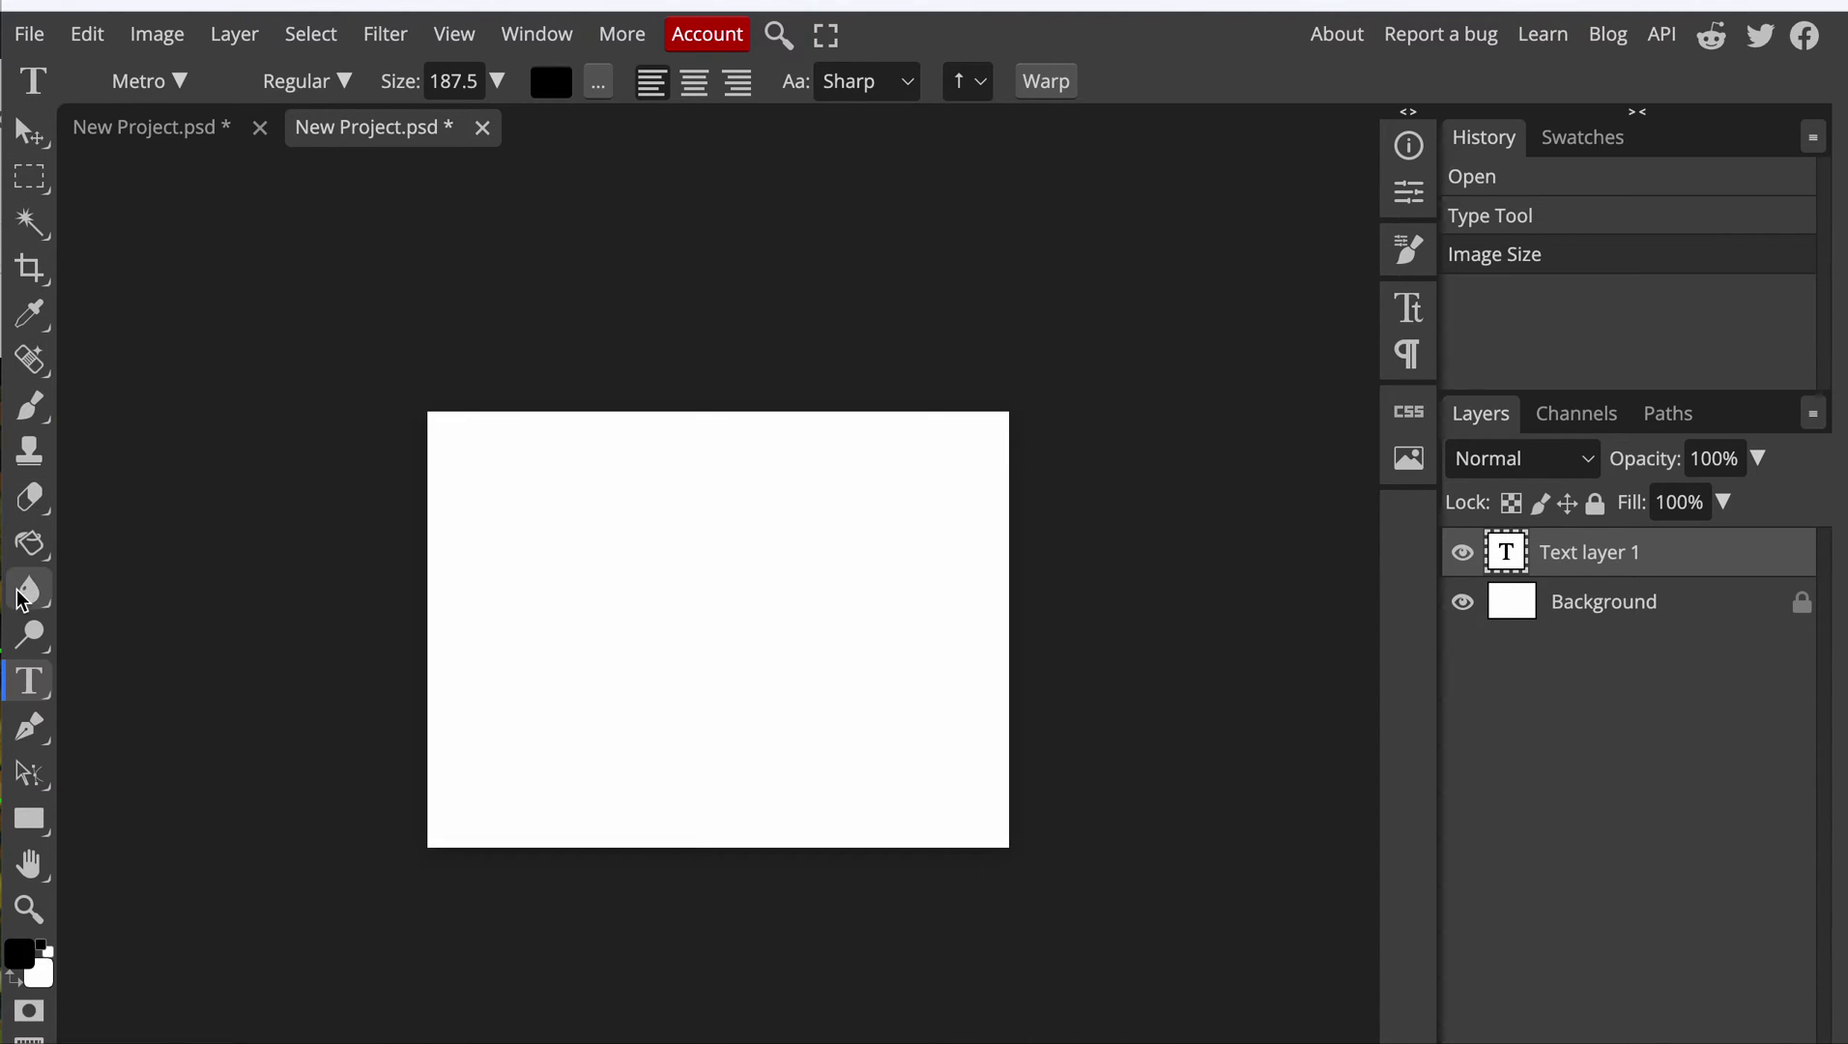
- Type 'ABC' on the canvas, move it down-left and select the text
{"action": "left_click", "coordinate": [515, 571]}
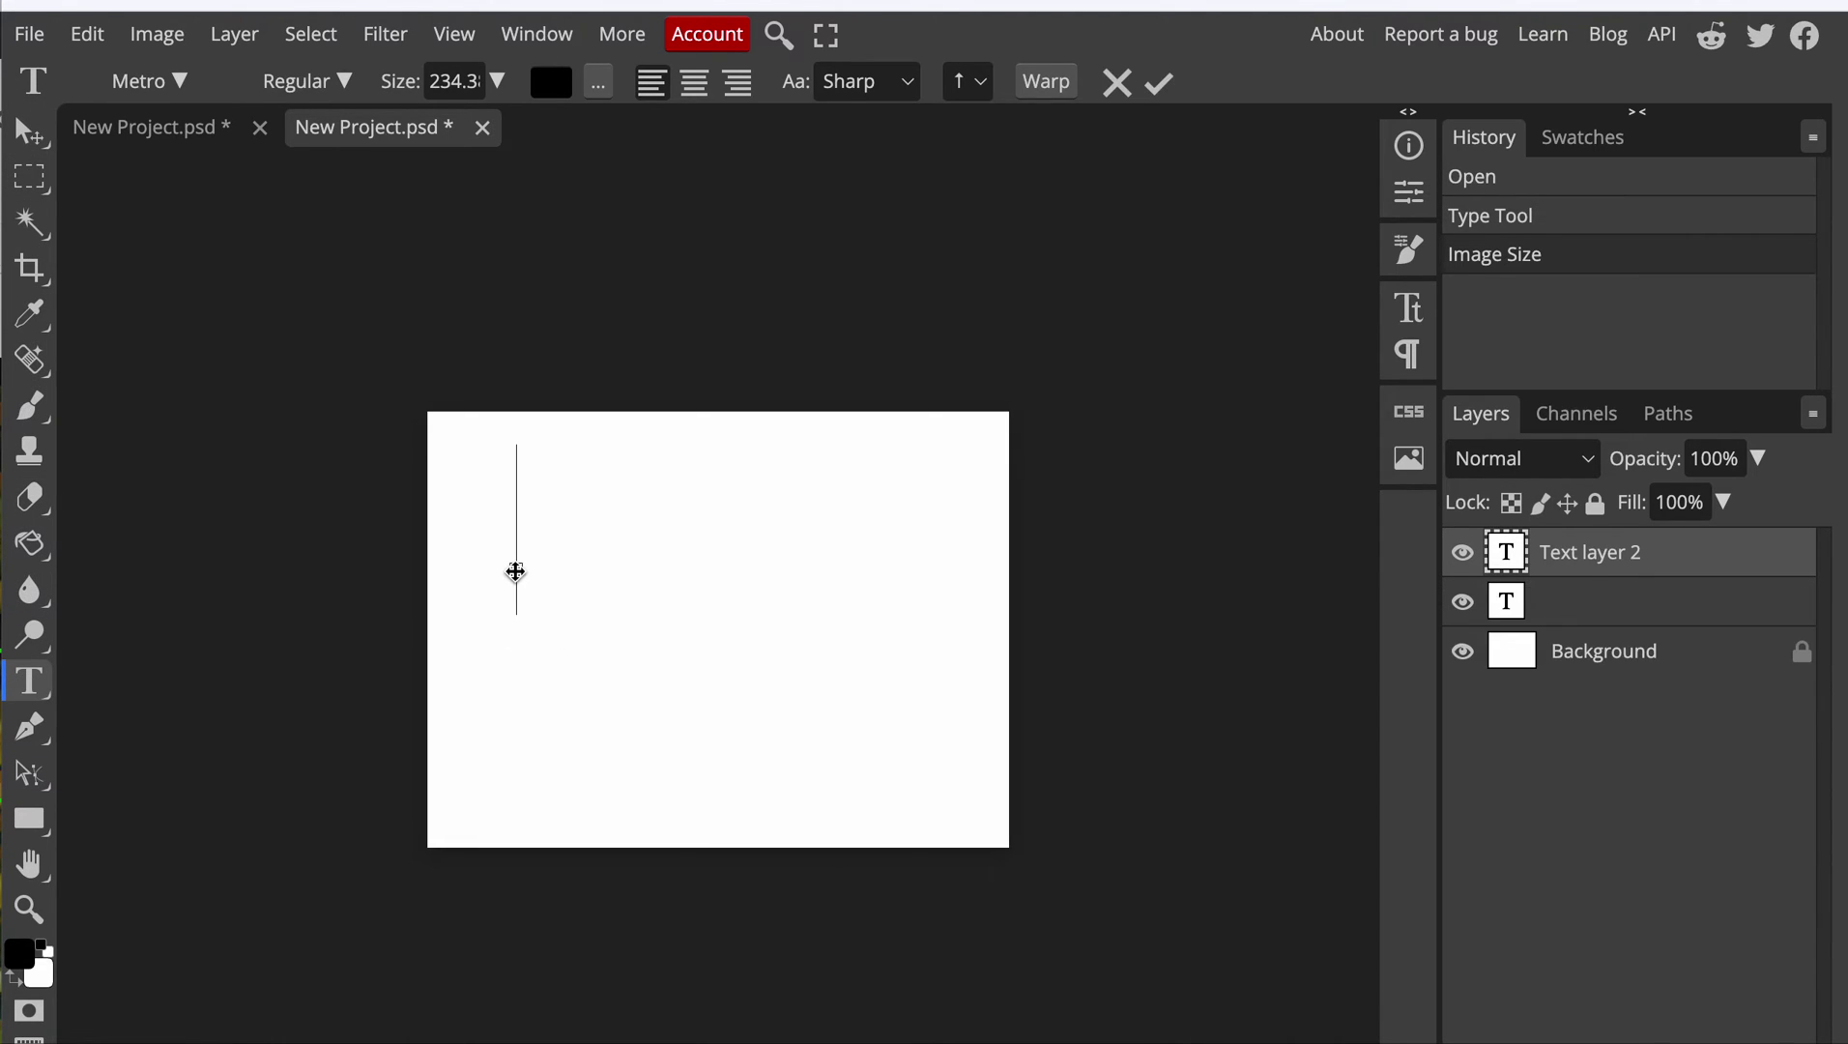
{"action": "type", "text": "ABC"}
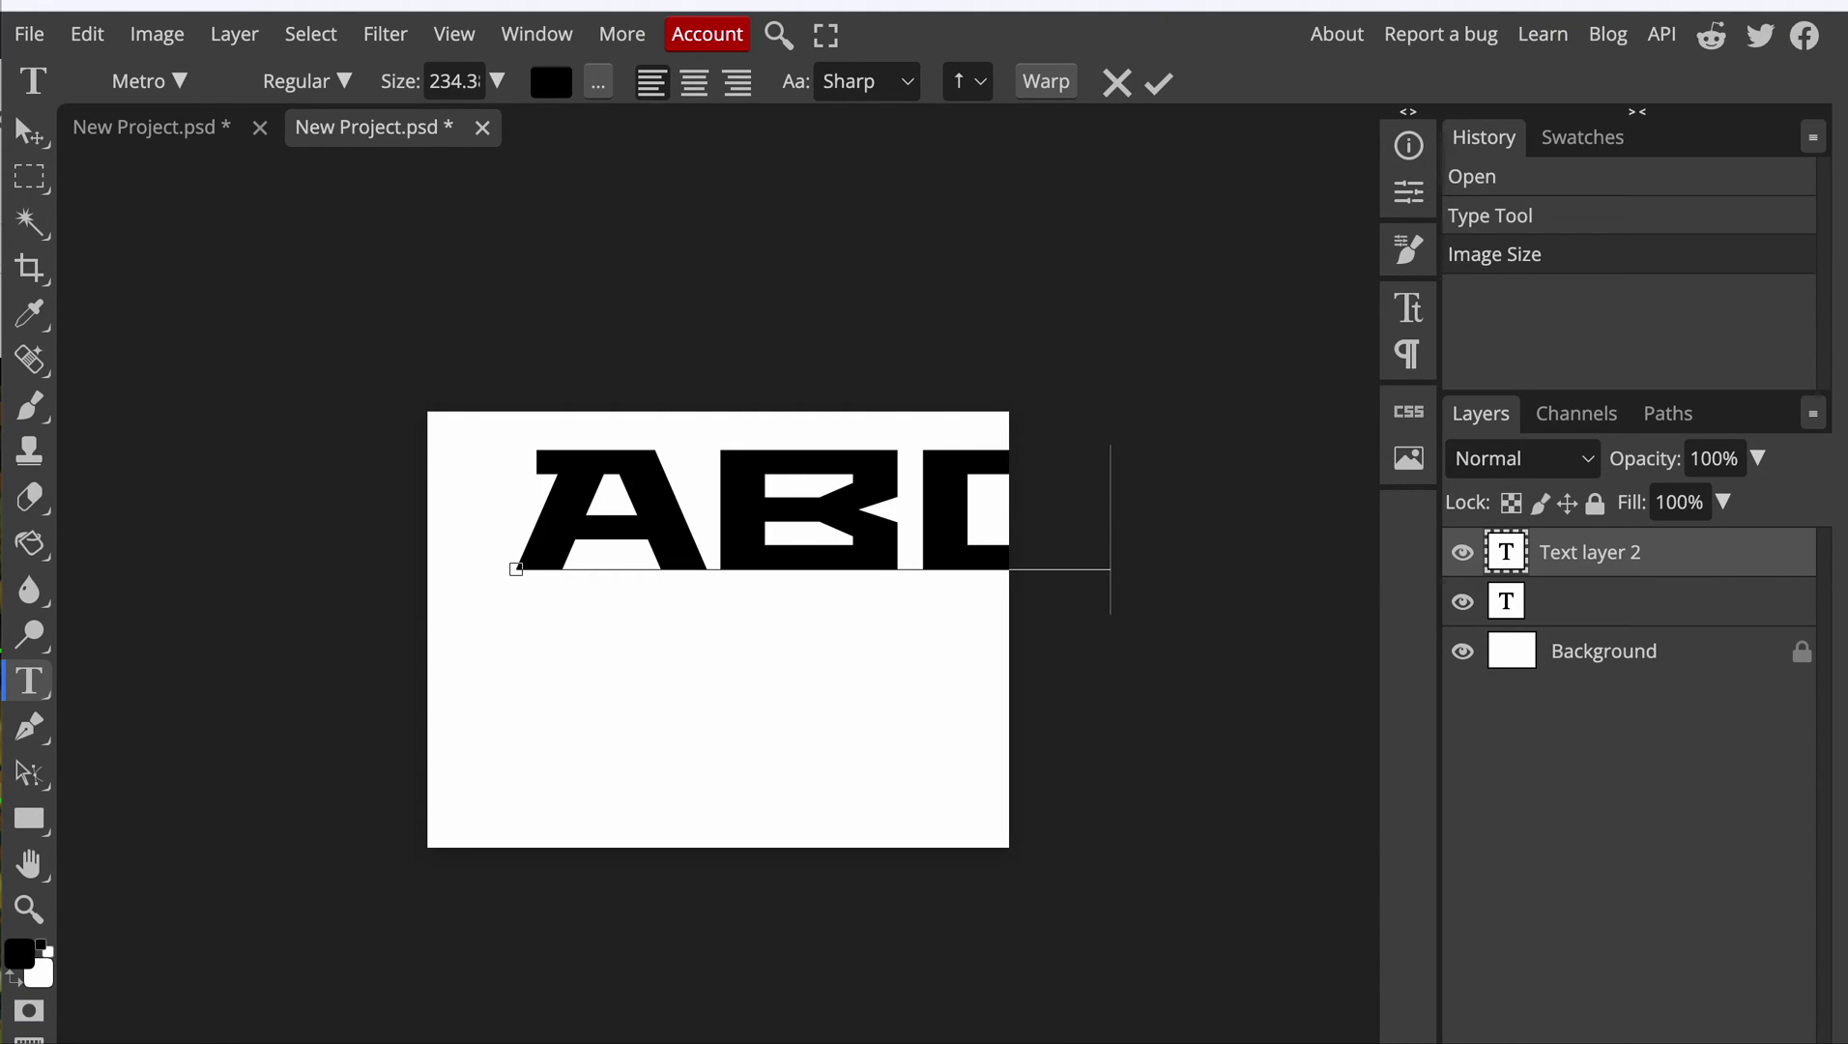
{"action": "left_click_drag", "start_coordinate": [586, 589], "coordinate": [496, 650]}
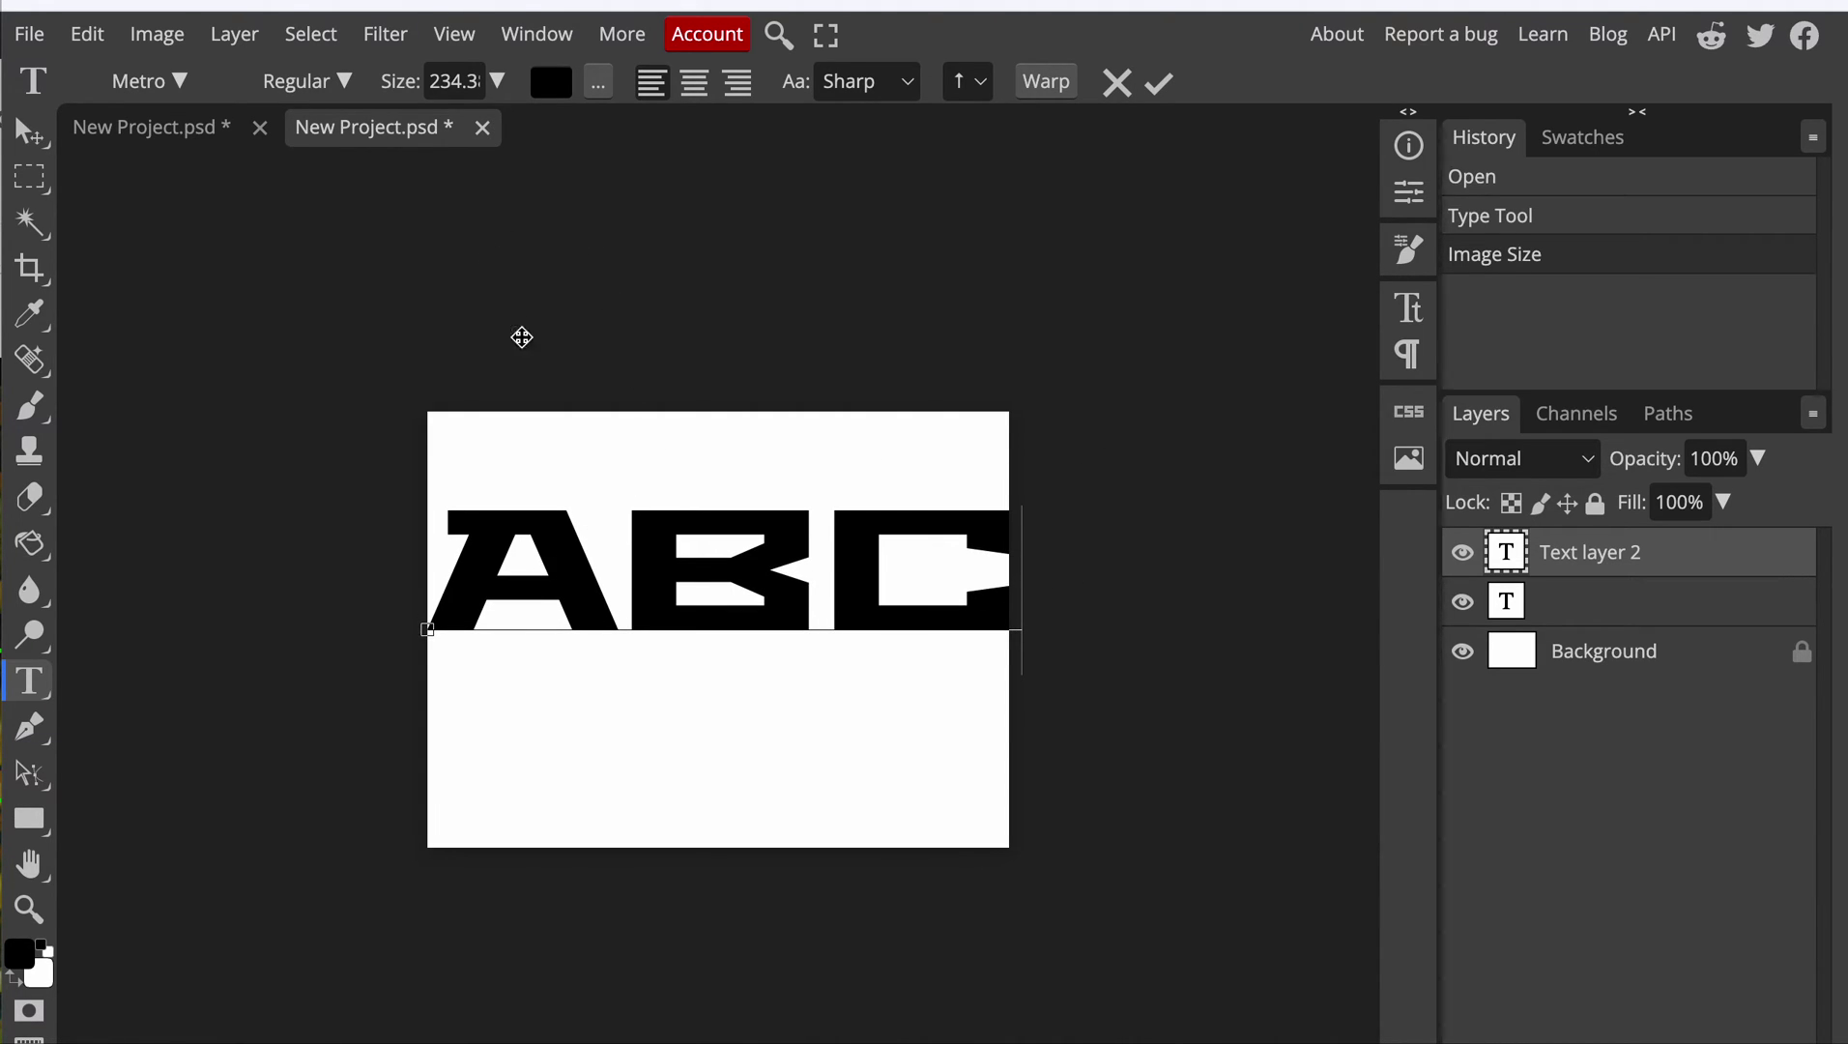
{"action": "double_click", "coordinate": [551, 568]}
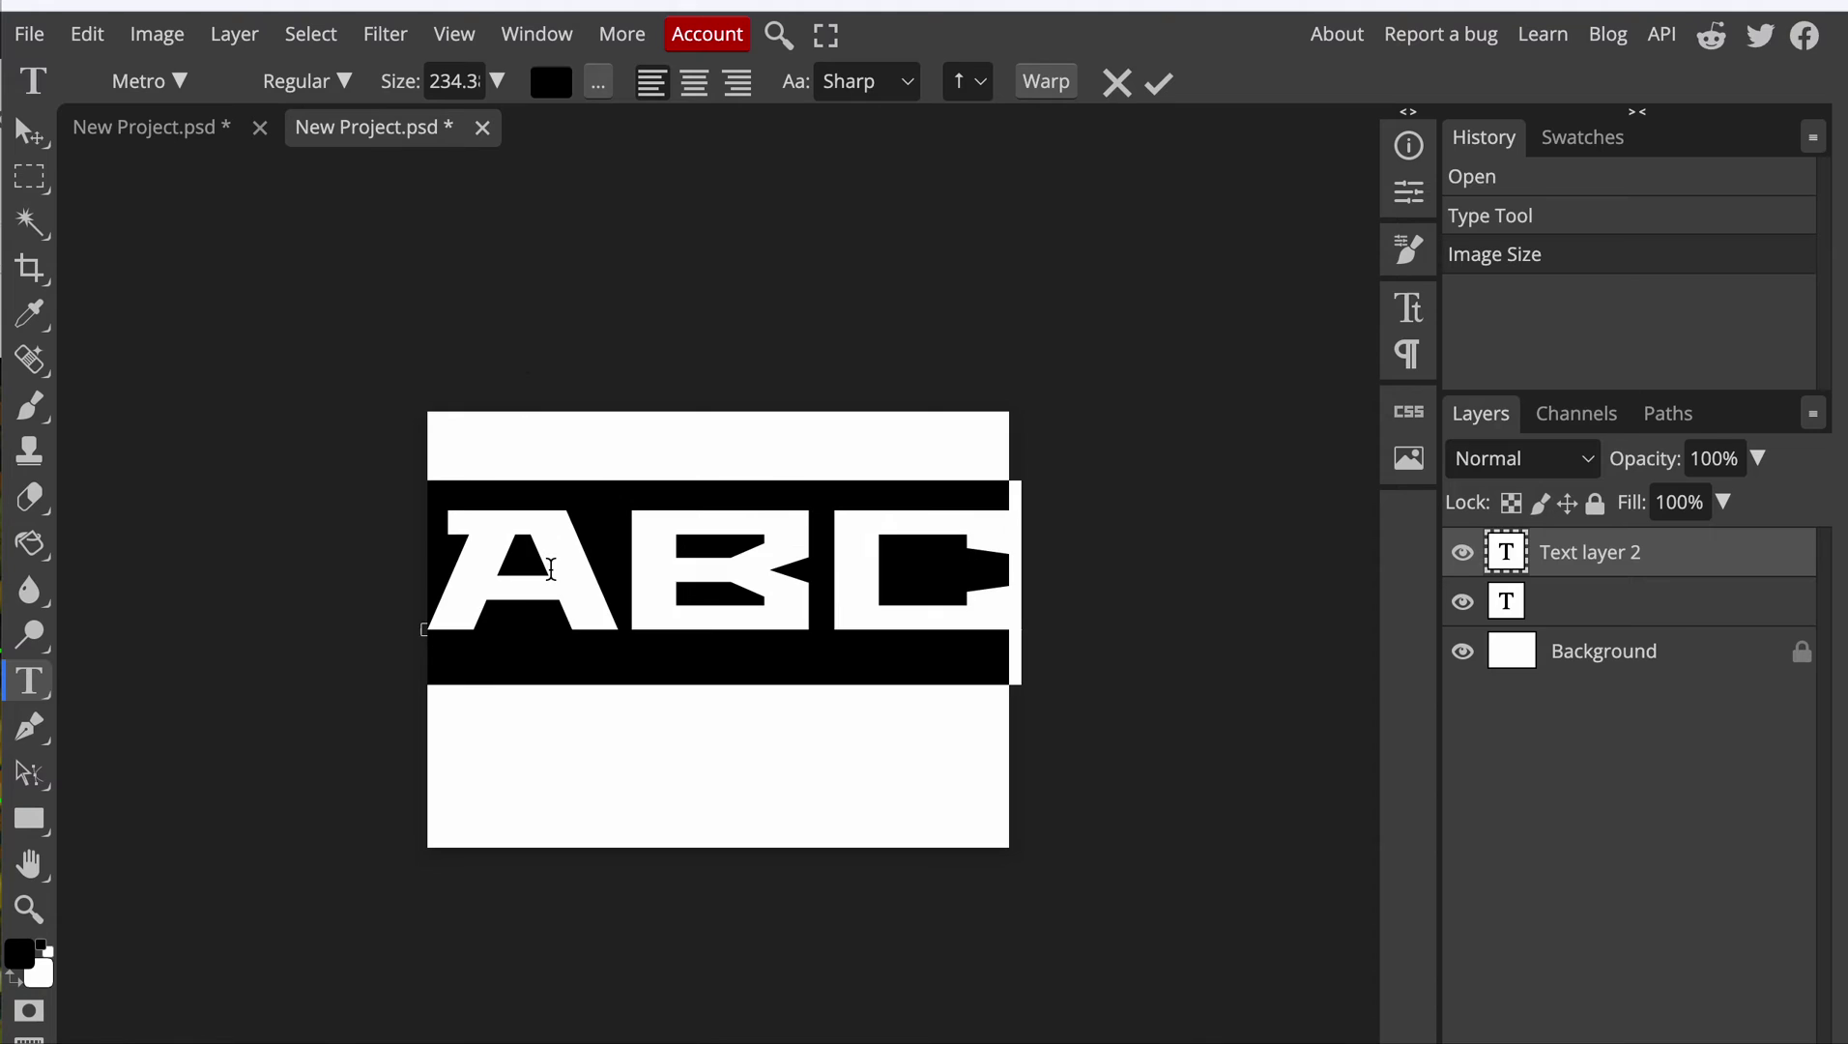
- After trying Metal Mania and Miss Fajardose, set ABC in Modak and move it right
{"action": "left_click", "coordinate": [167, 88]}
{"action": "left_click", "coordinate": [319, 347]}
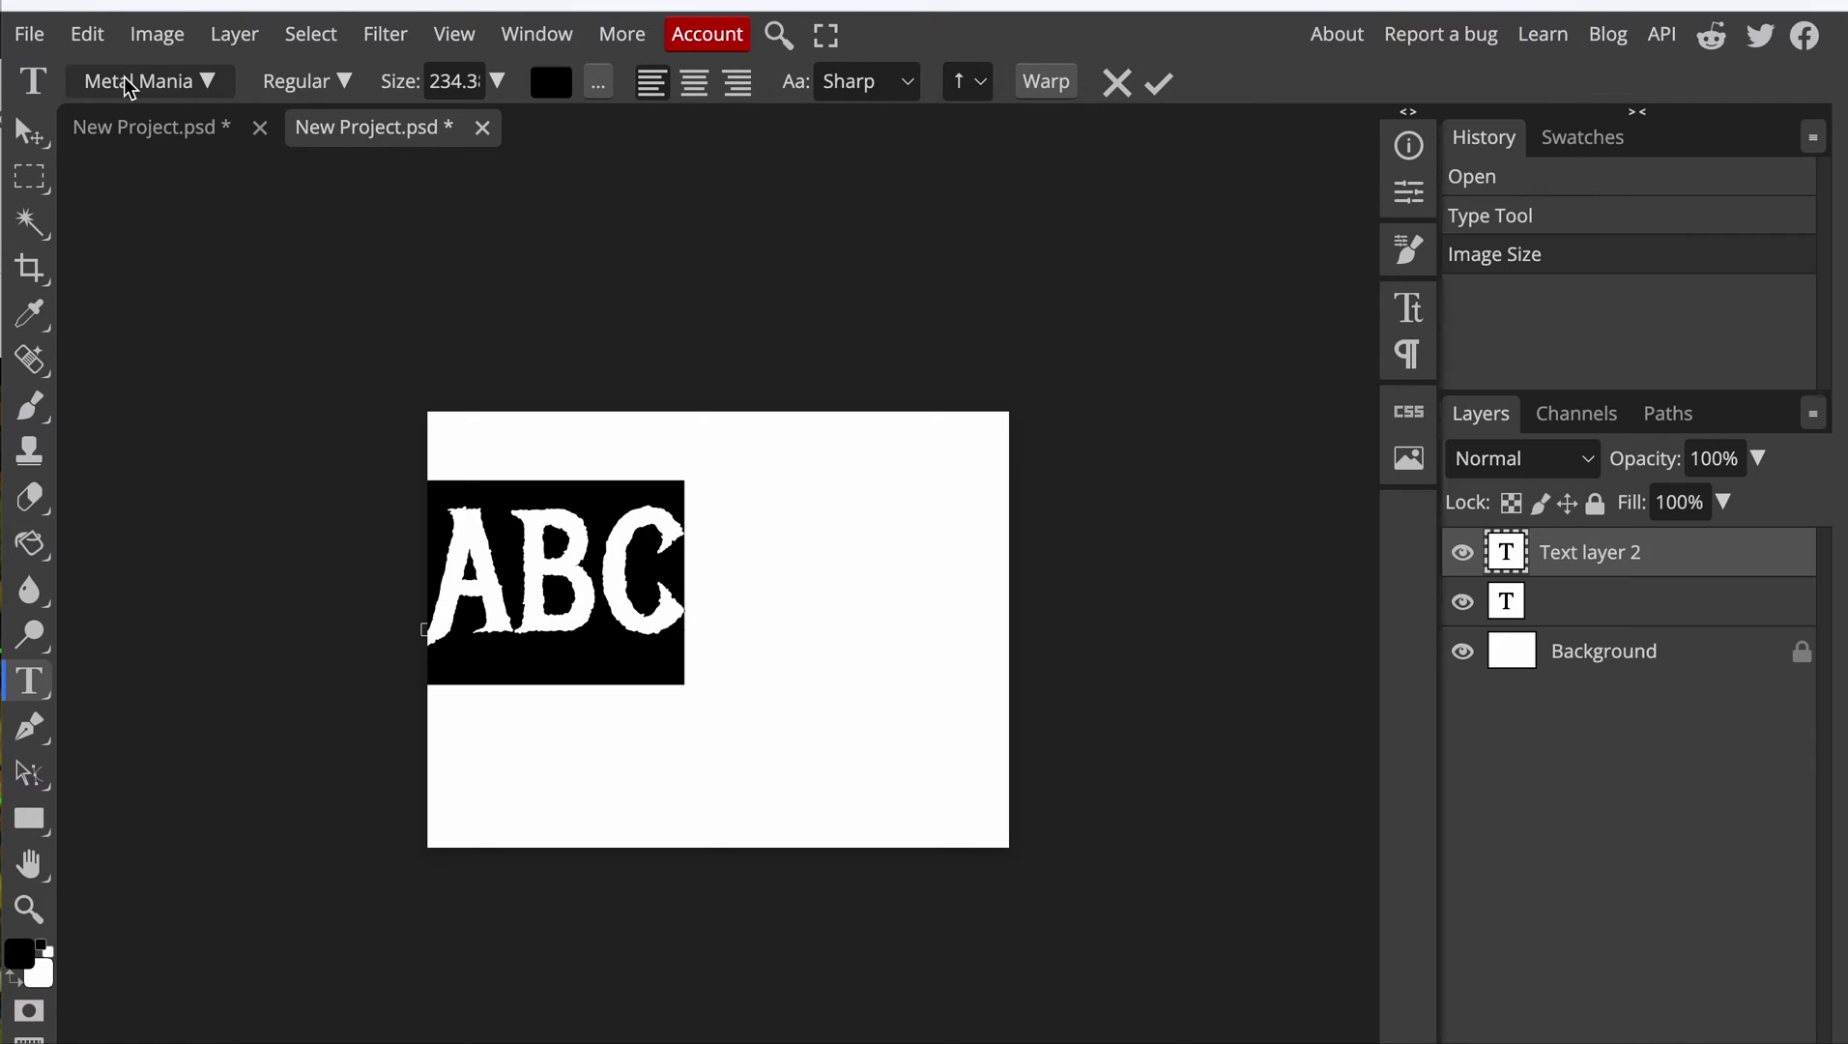
{"action": "left_click", "coordinate": [198, 82]}
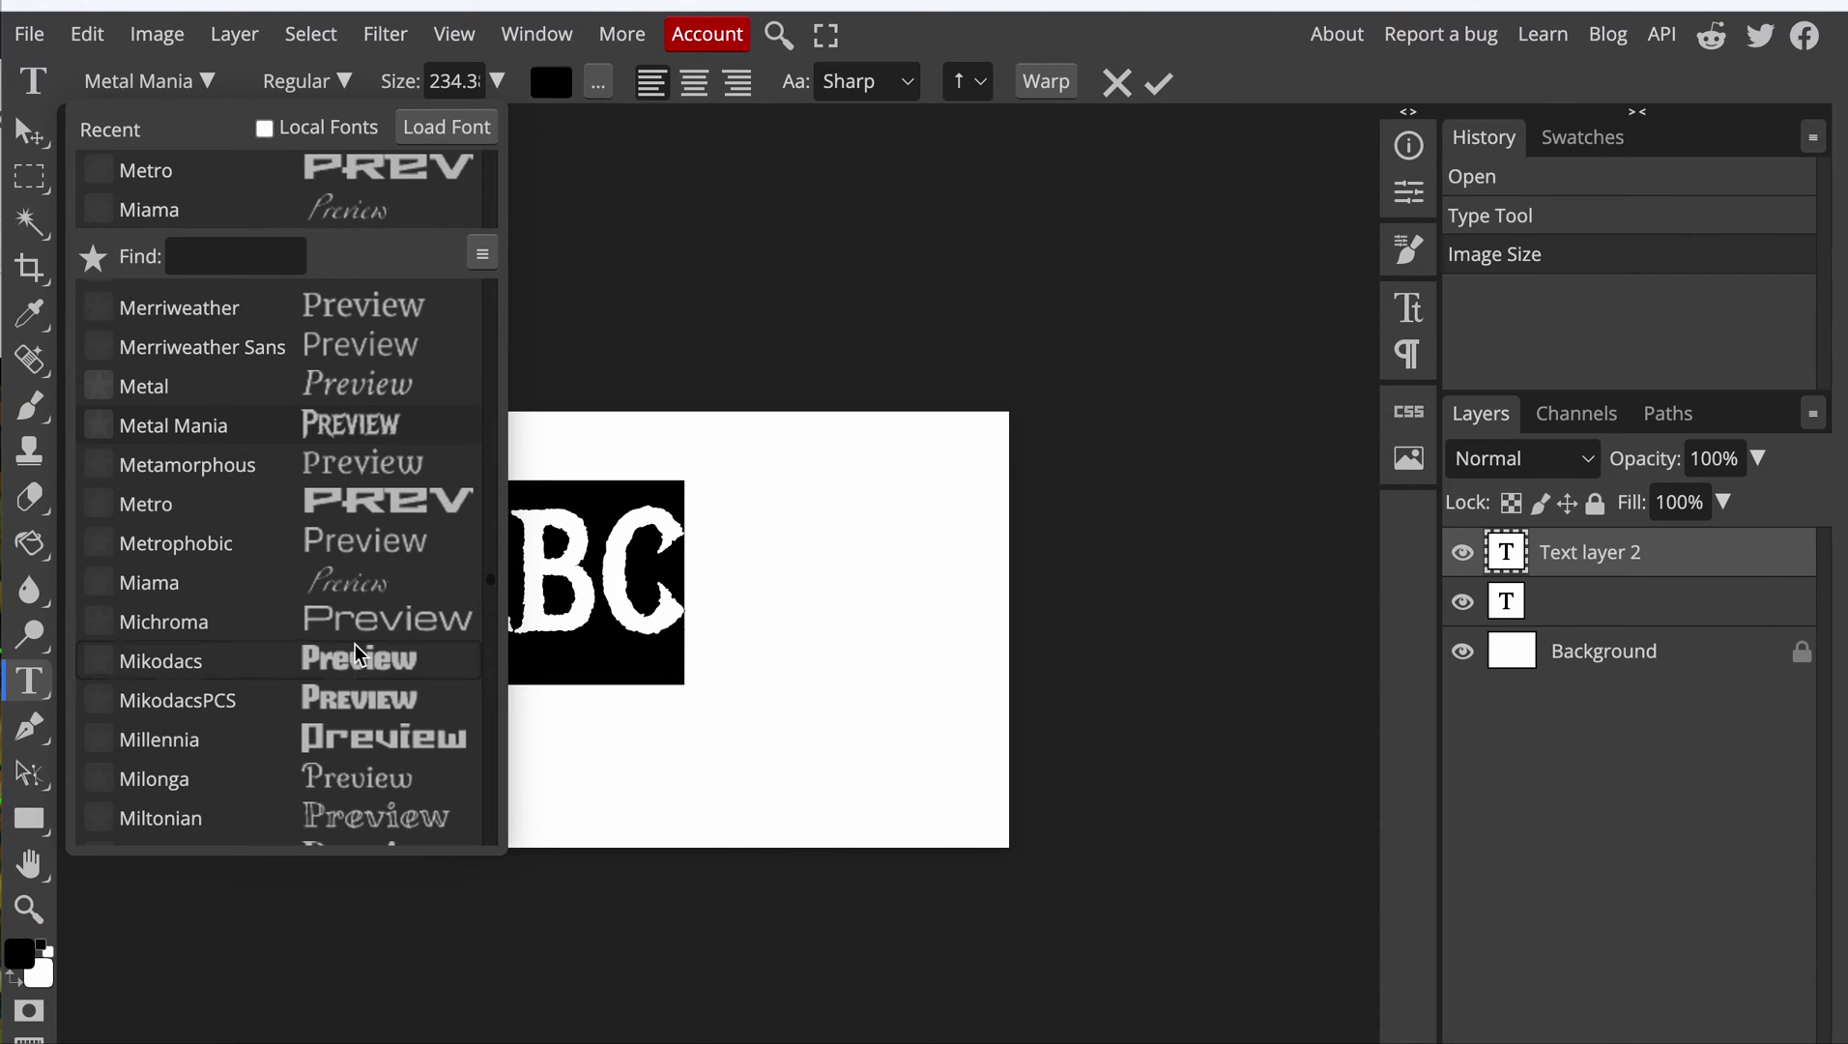
{"action": "scroll", "coordinate": [356, 686], "scroll_direction": "down", "scroll_amount": 2}
{"action": "scroll", "coordinate": [355, 687], "scroll_direction": "down", "scroll_amount": 5}
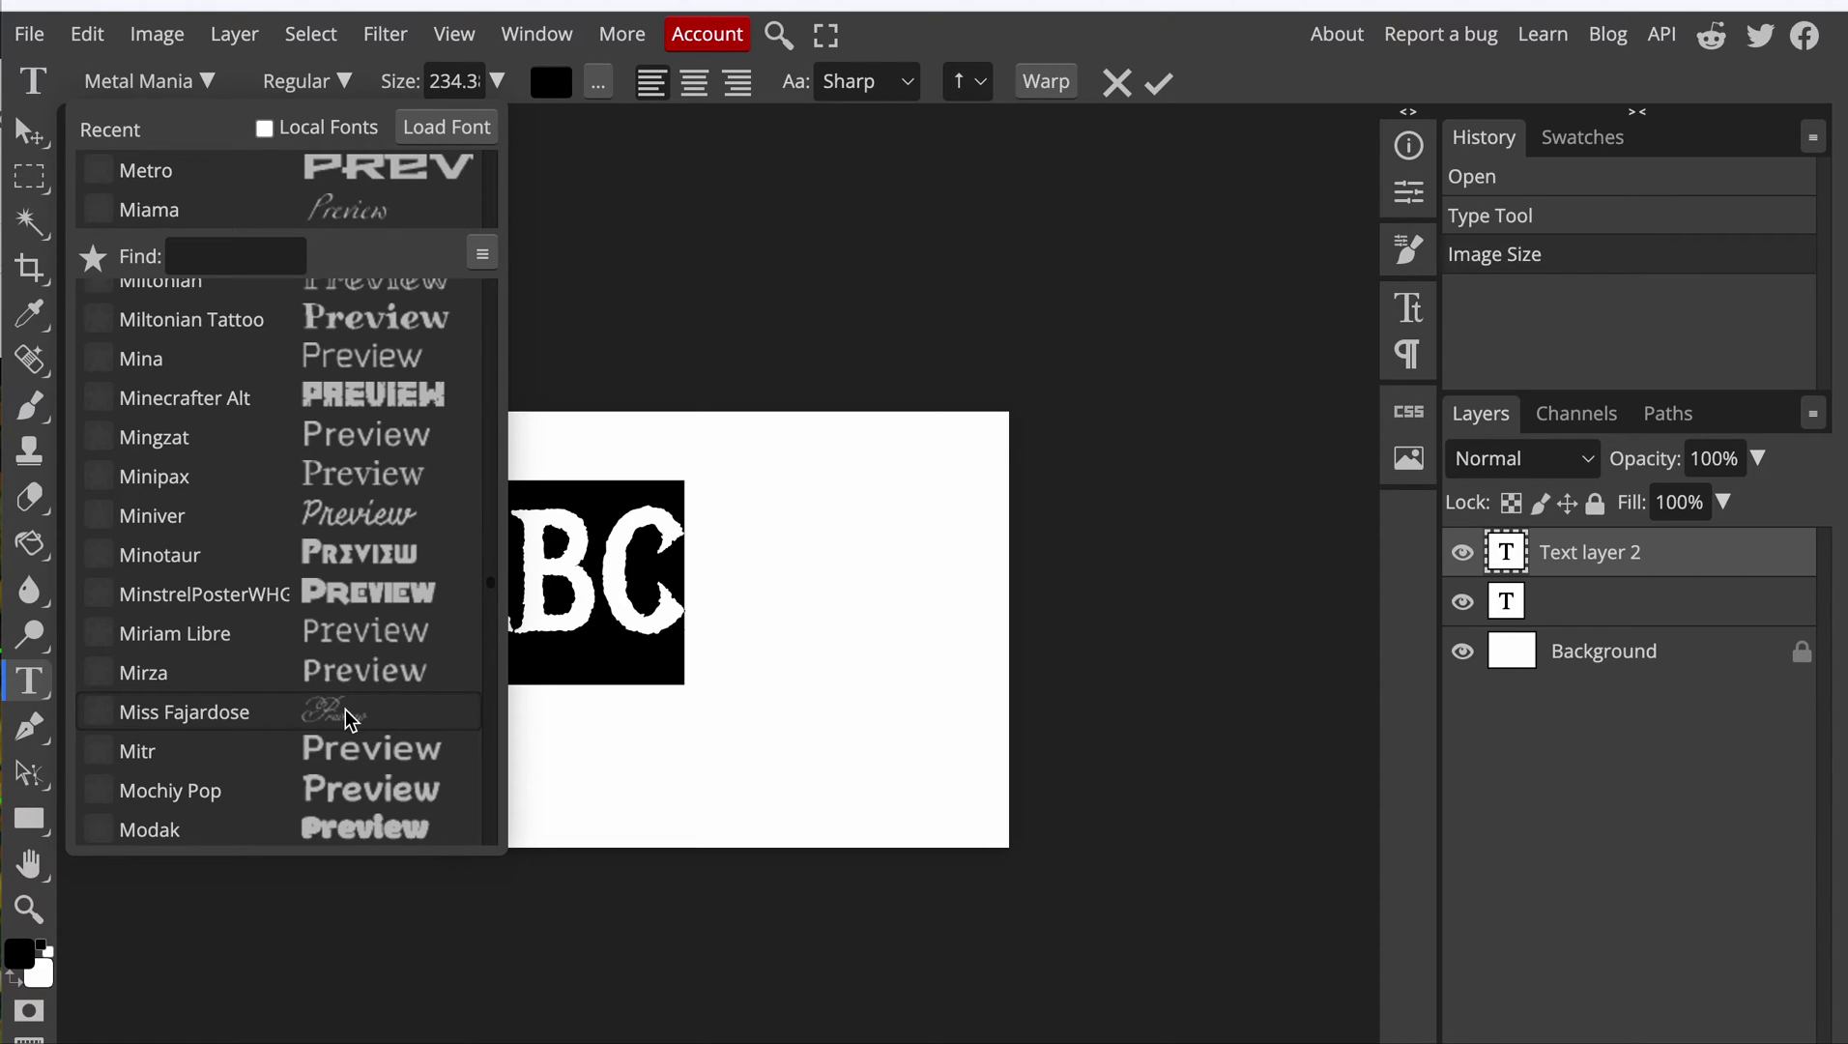
{"action": "left_click", "coordinate": [350, 715]}
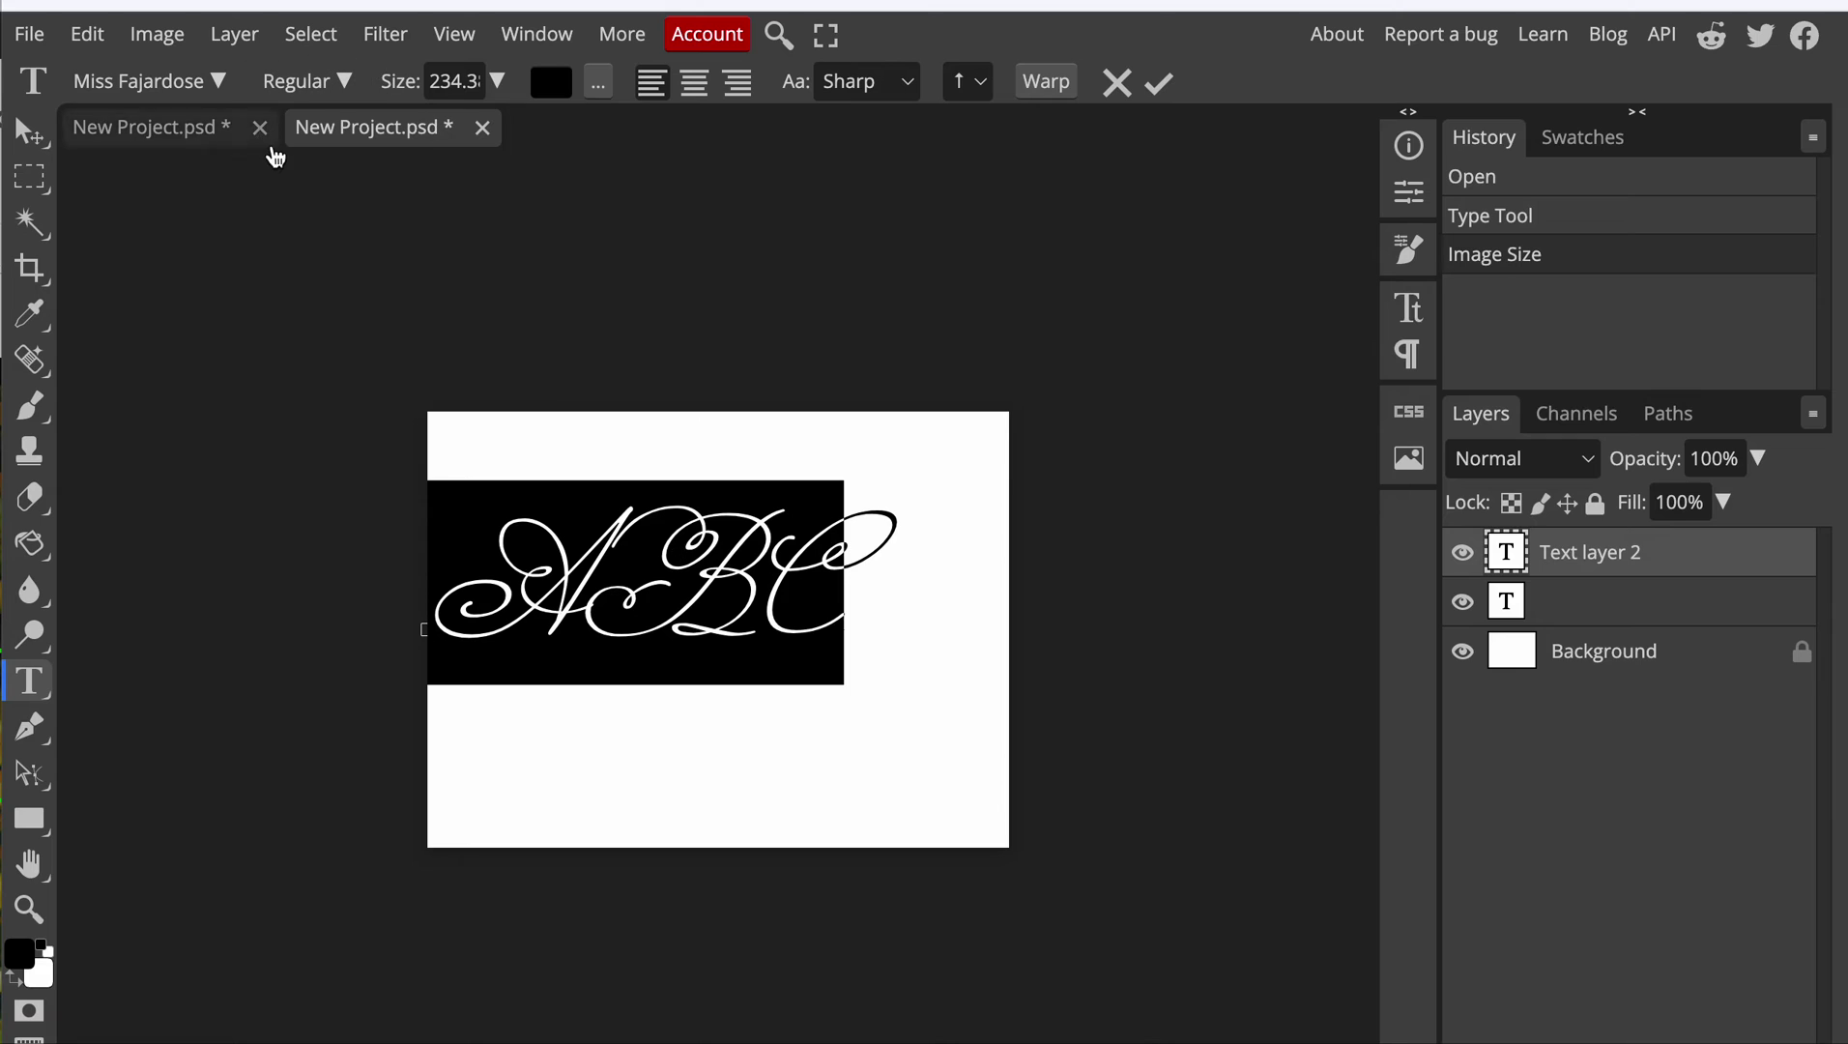
{"action": "left_click", "coordinate": [211, 86]}
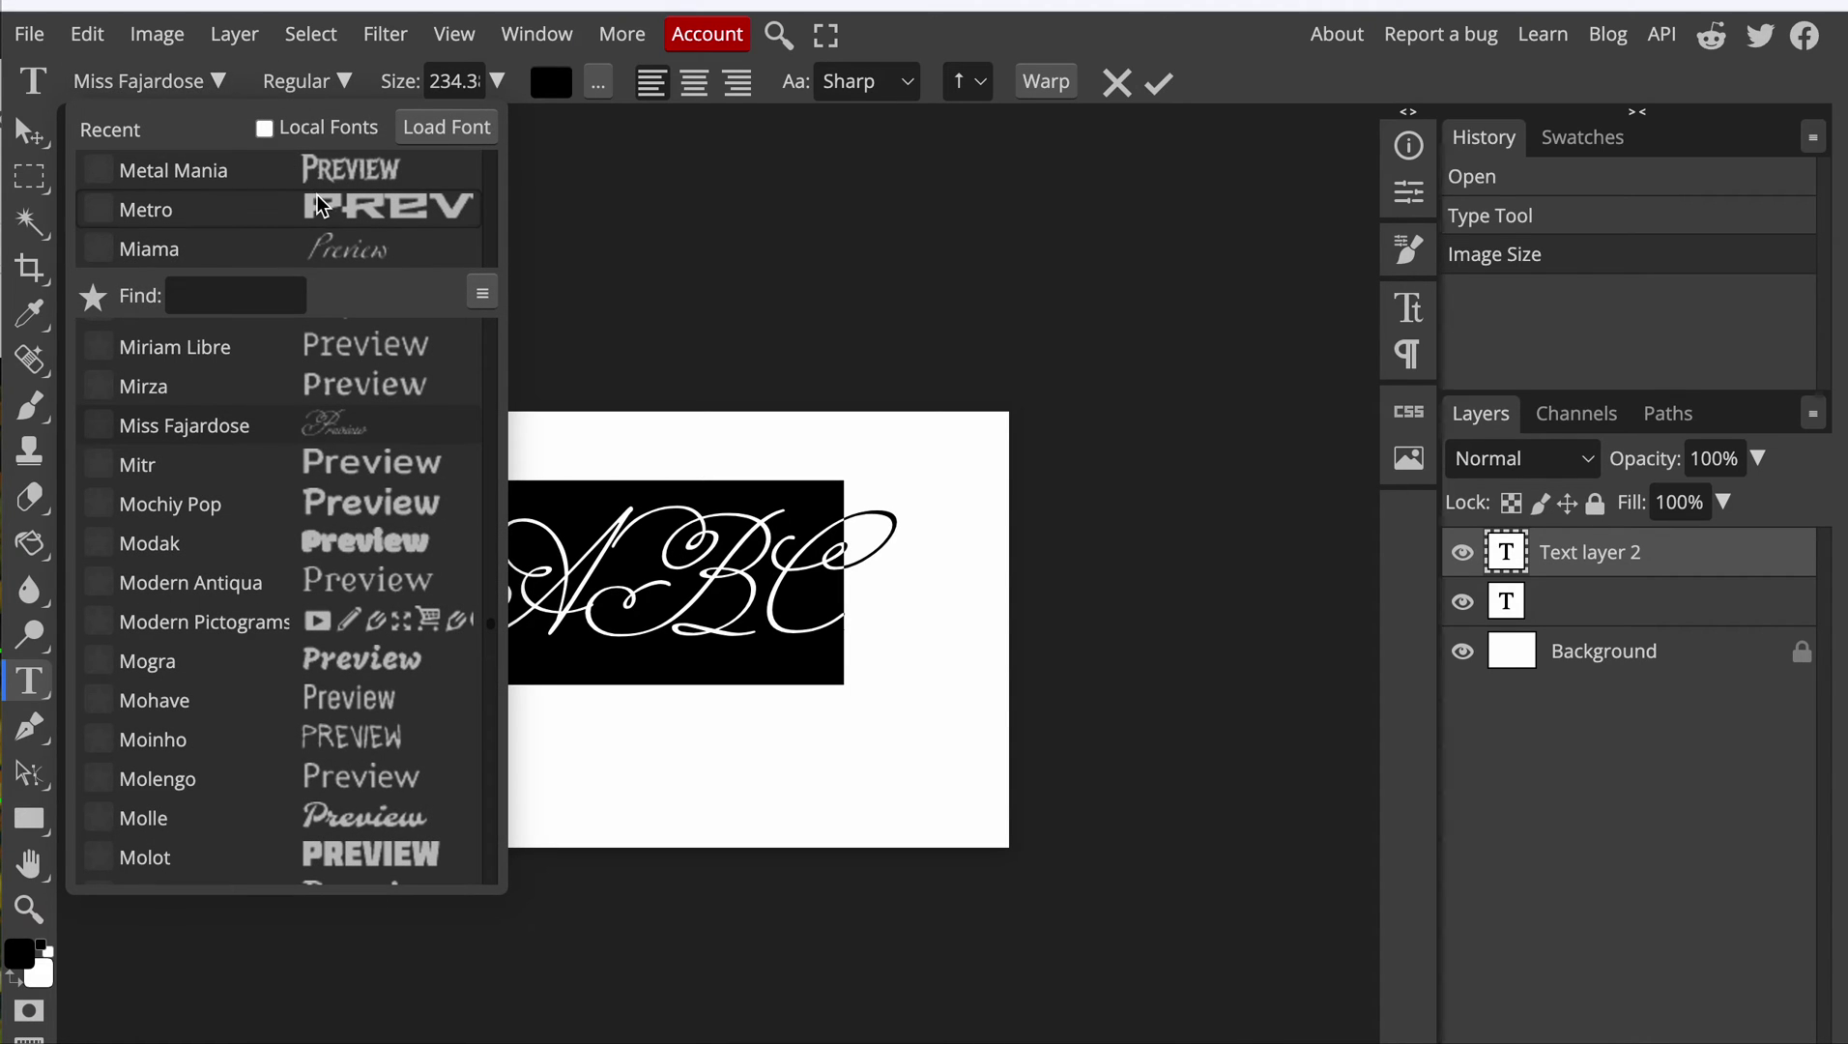
{"action": "left_click", "coordinate": [391, 542]}
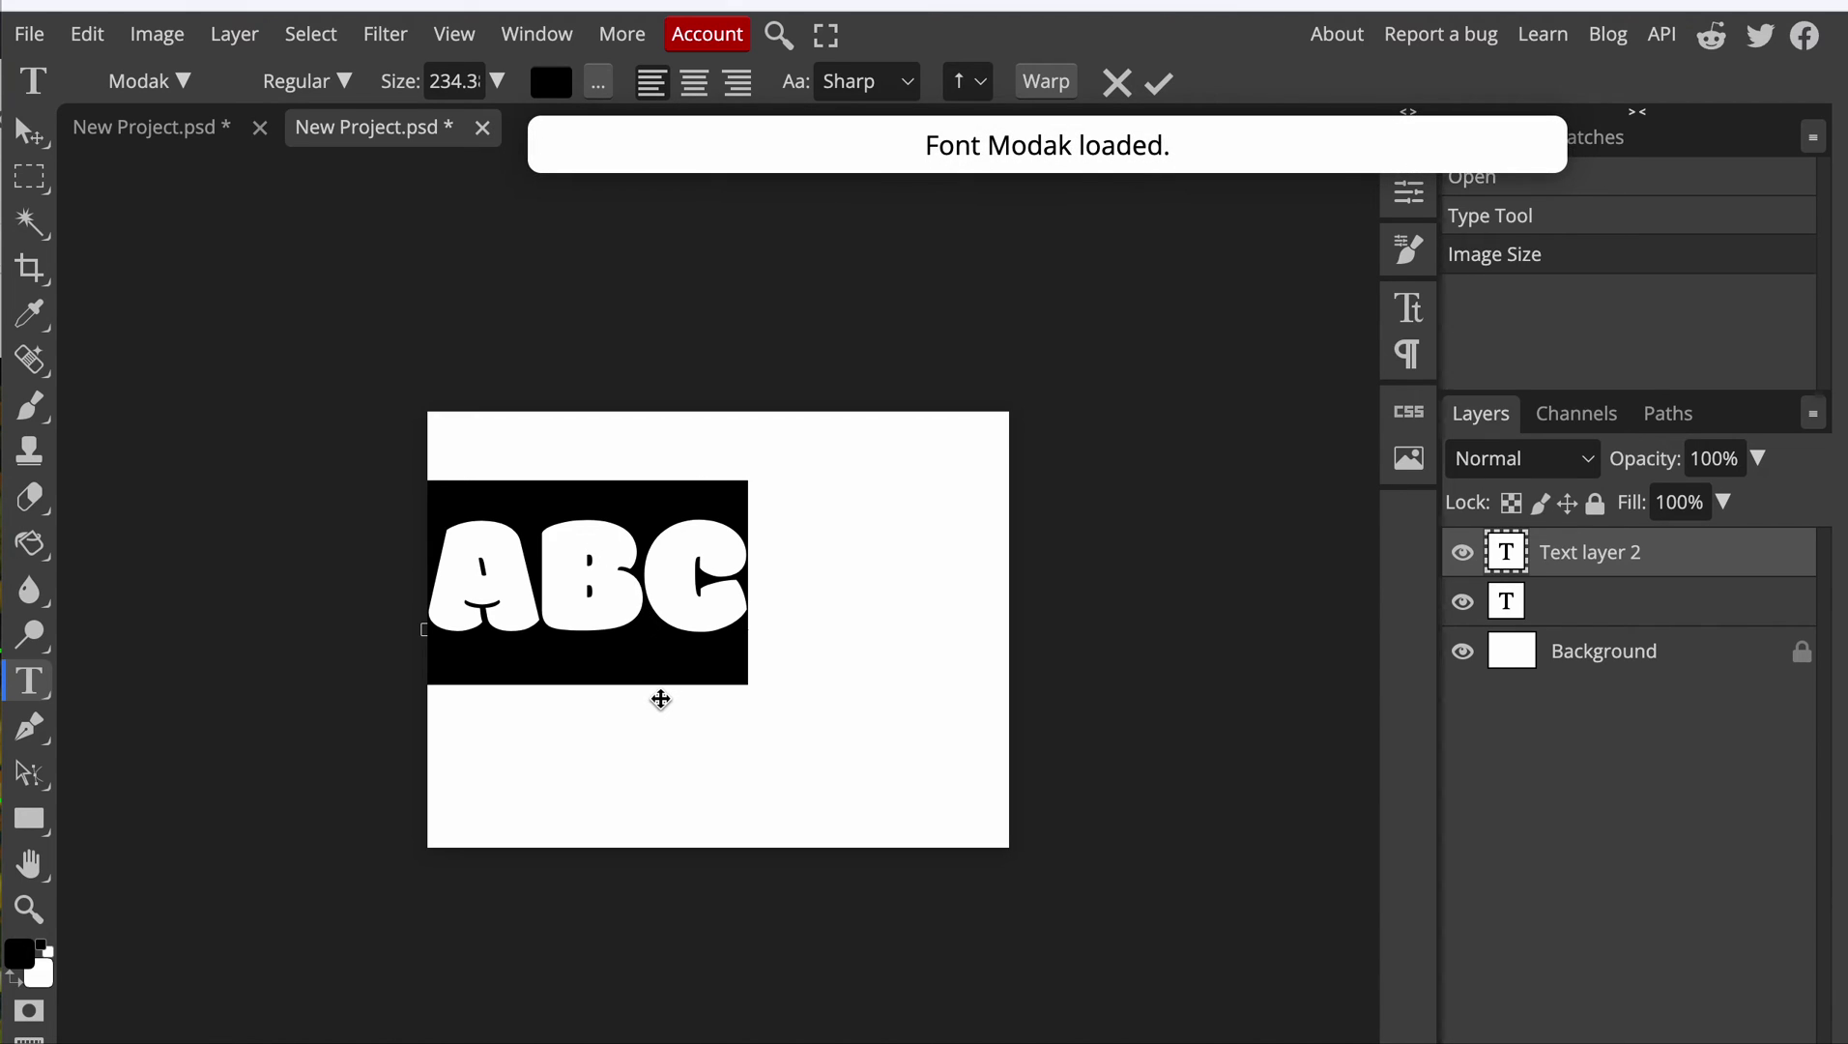
{"action": "left_click_drag", "start_coordinate": [660, 697], "coordinate": [797, 722]}
{"action": "left_click", "coordinate": [672, 667]}
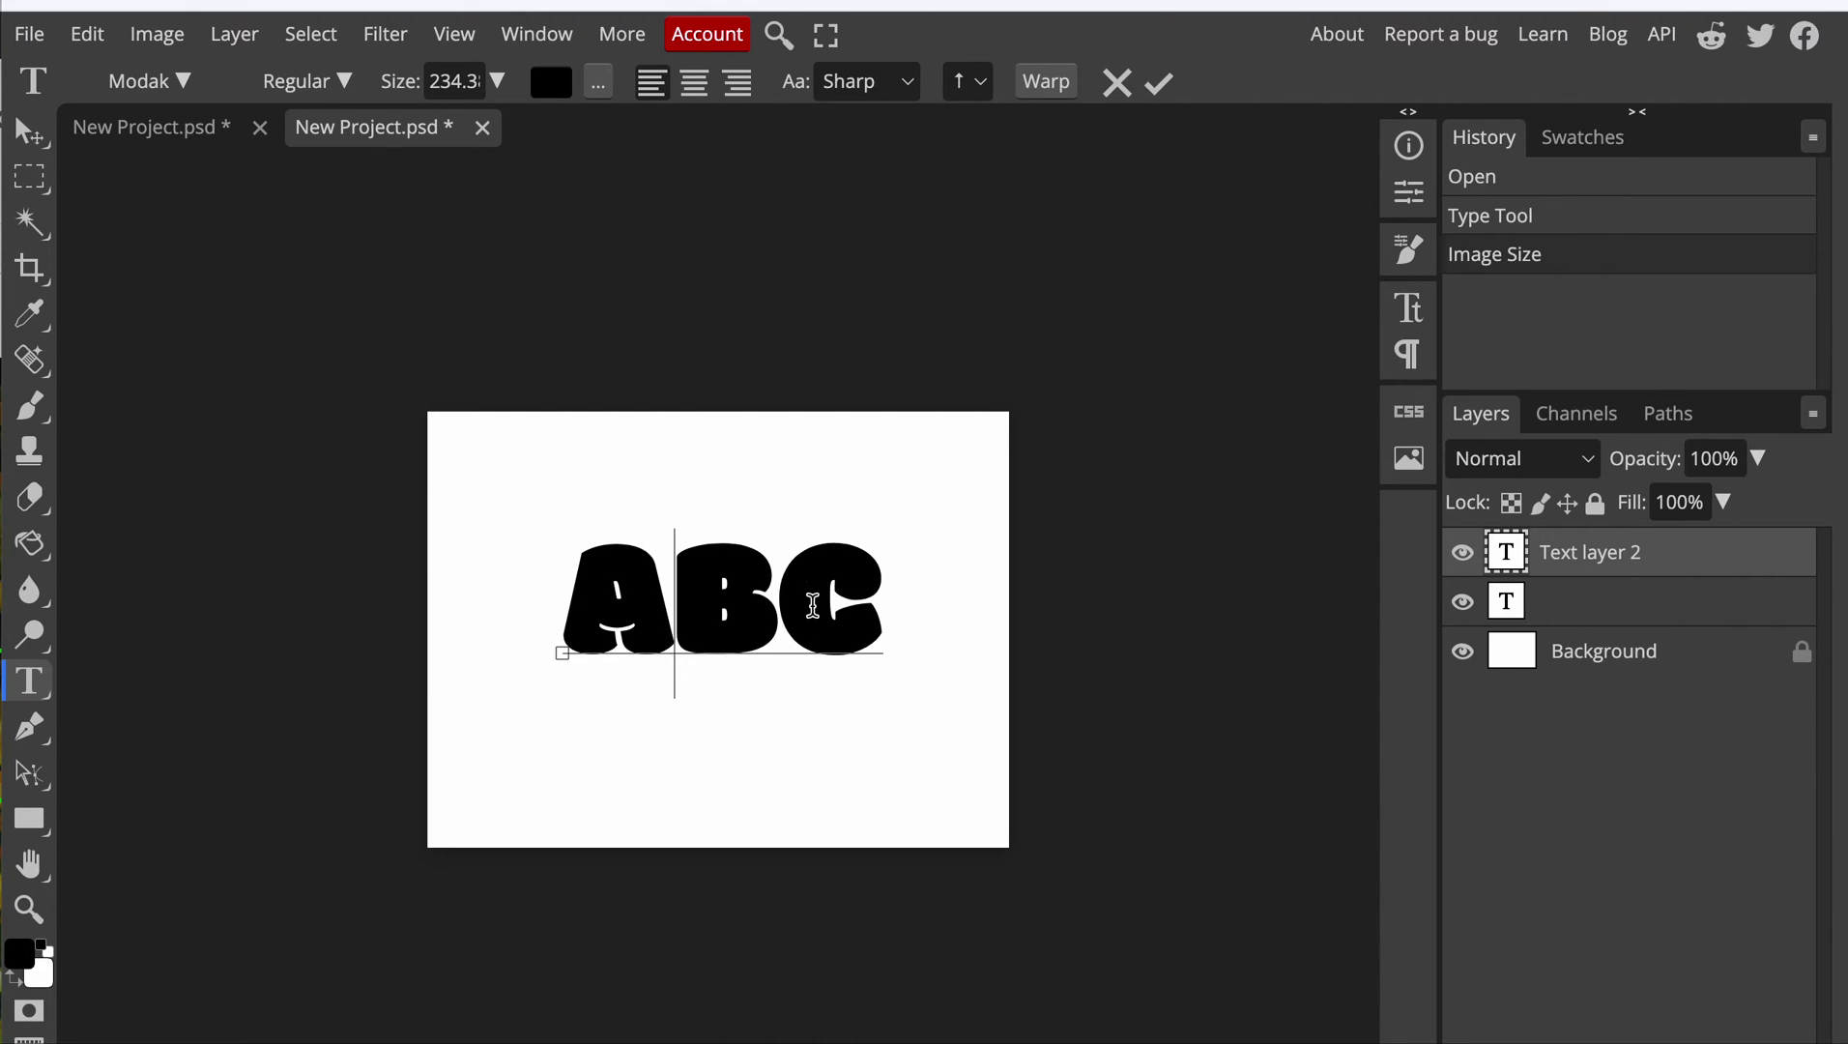
{"action": "left_click", "coordinate": [569, 646]}
- Give the ABC layer a yellow swirl Pattern Overlay and a Drop Shadow
{"action": "double_click", "coordinate": [1682, 572]}
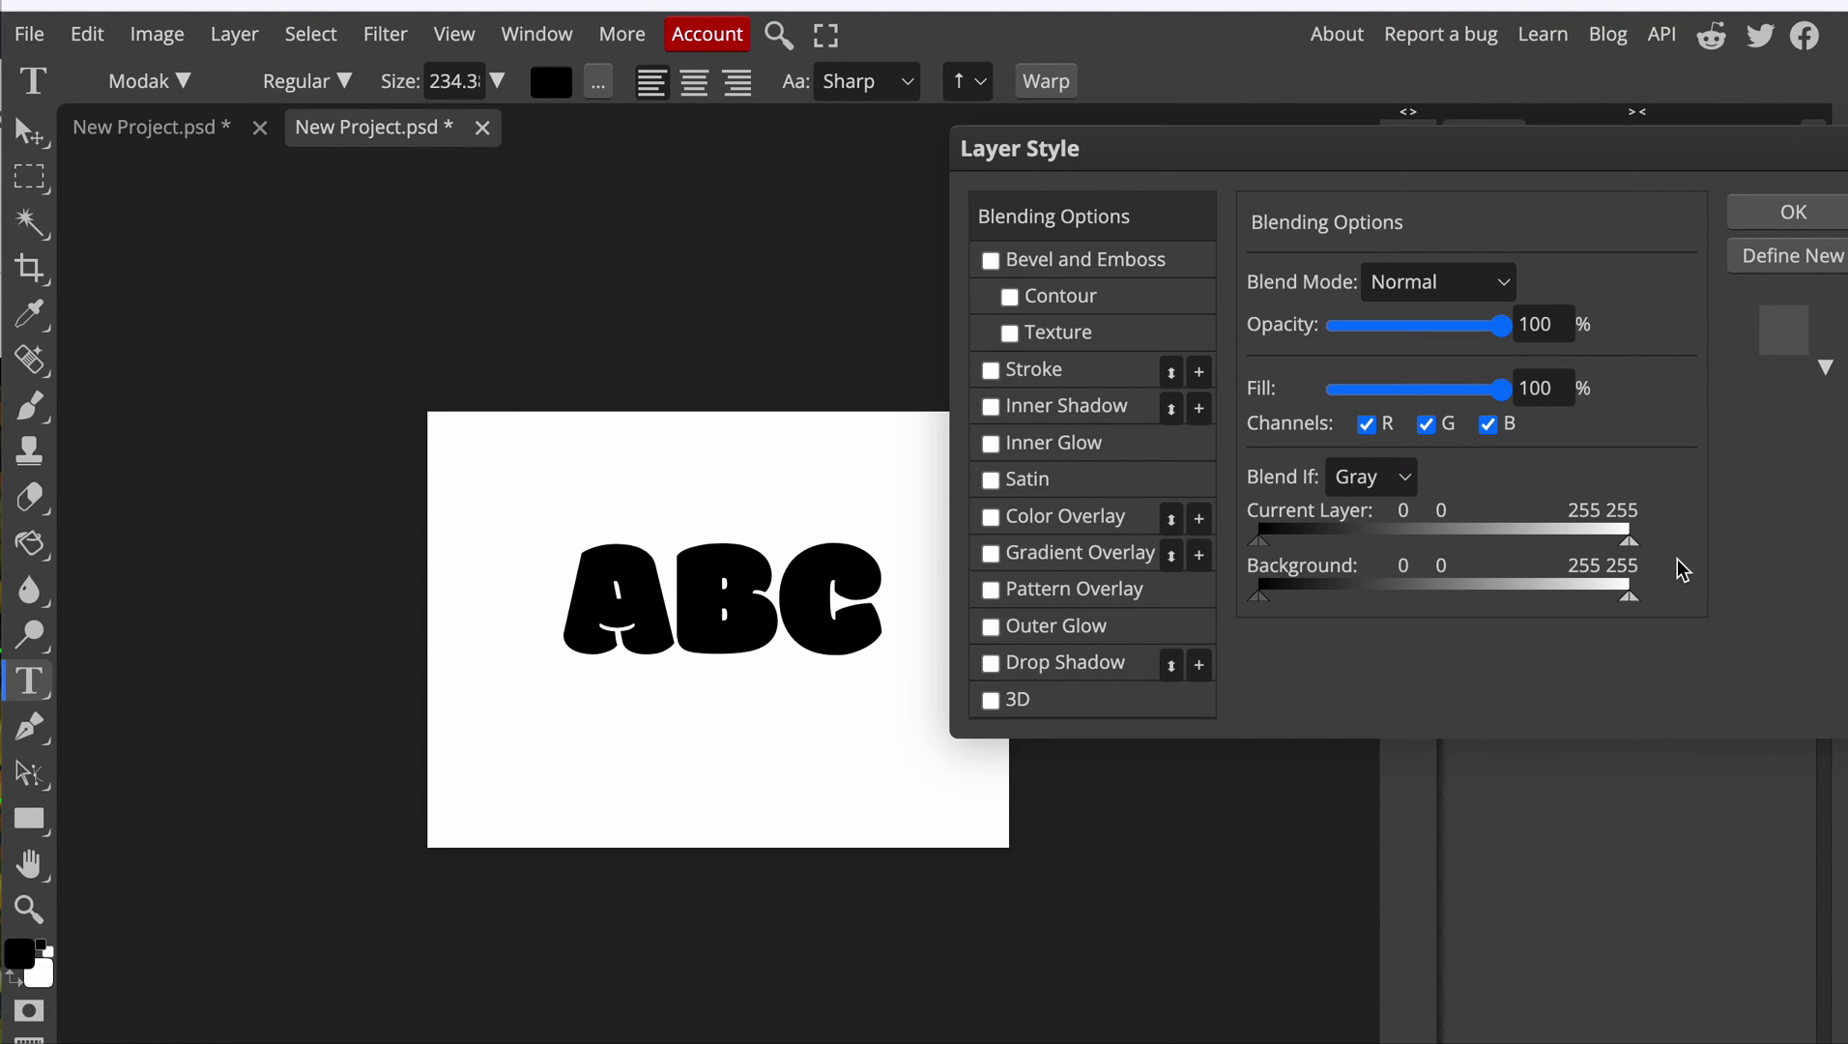
{"action": "left_click", "coordinate": [992, 591]}
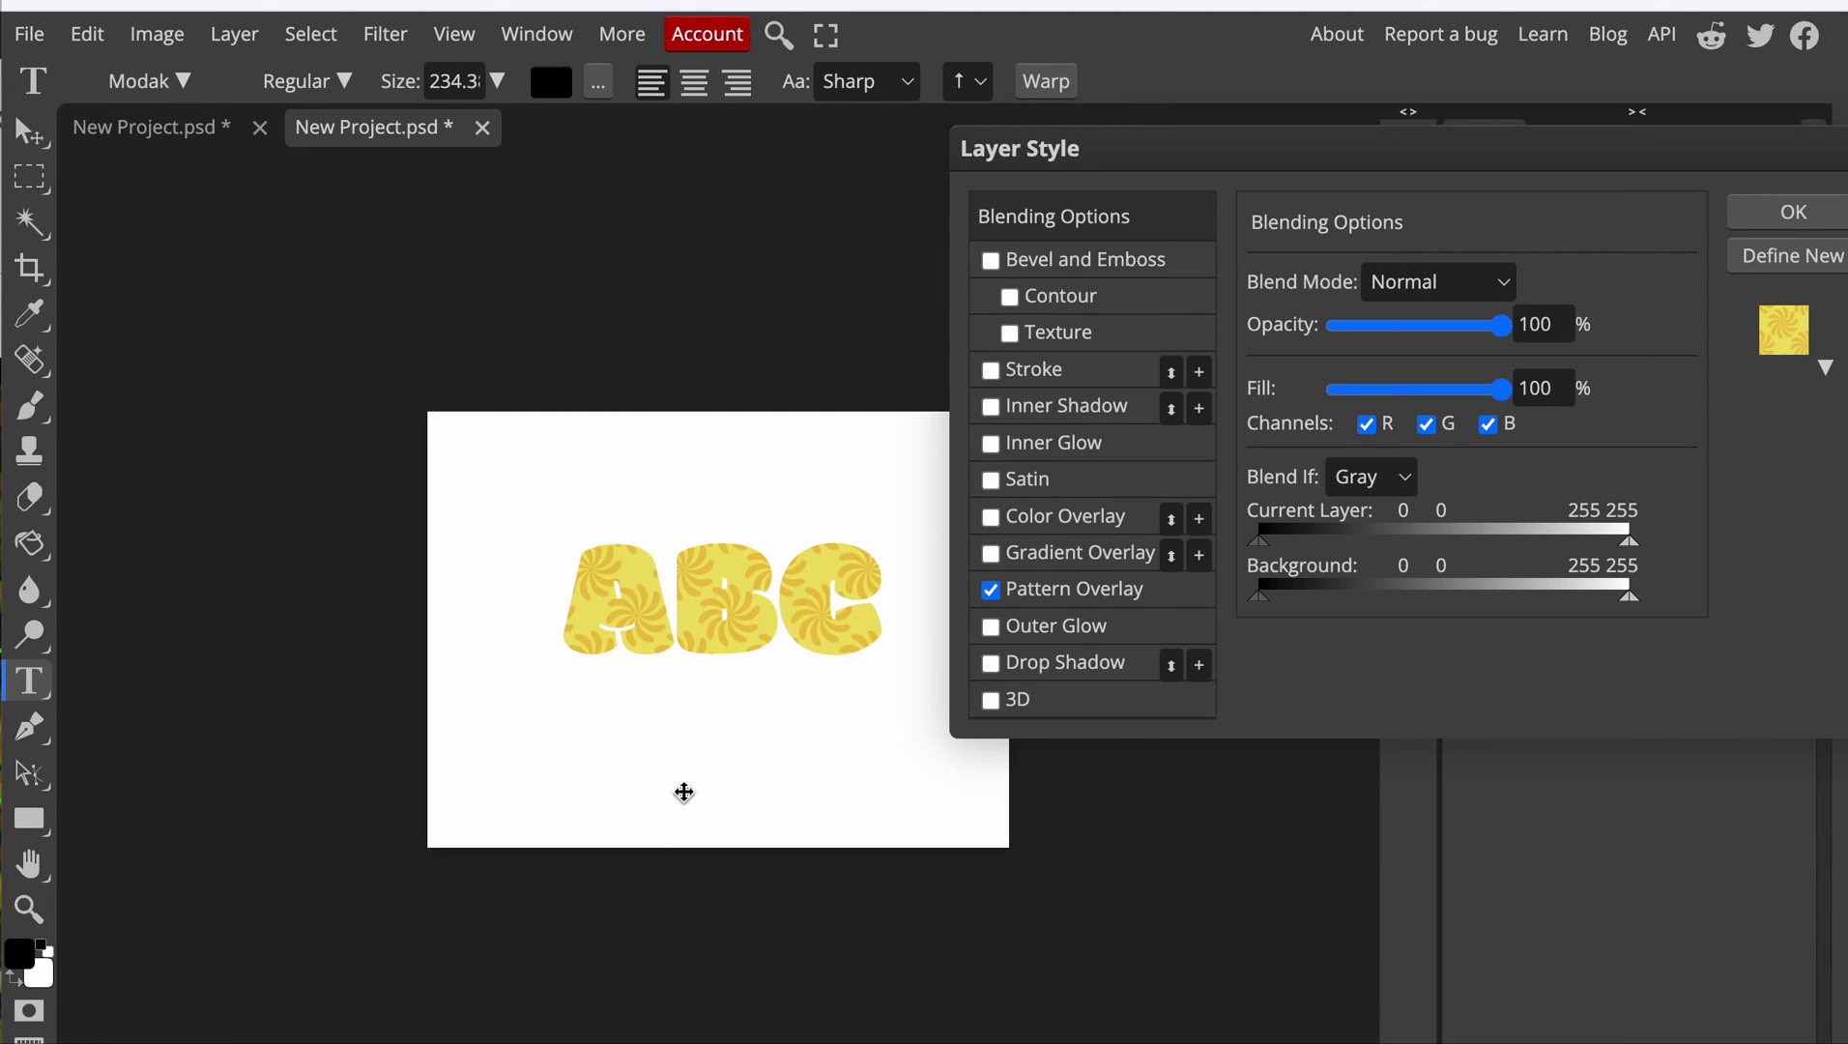
{"action": "left_click", "coordinate": [995, 667]}
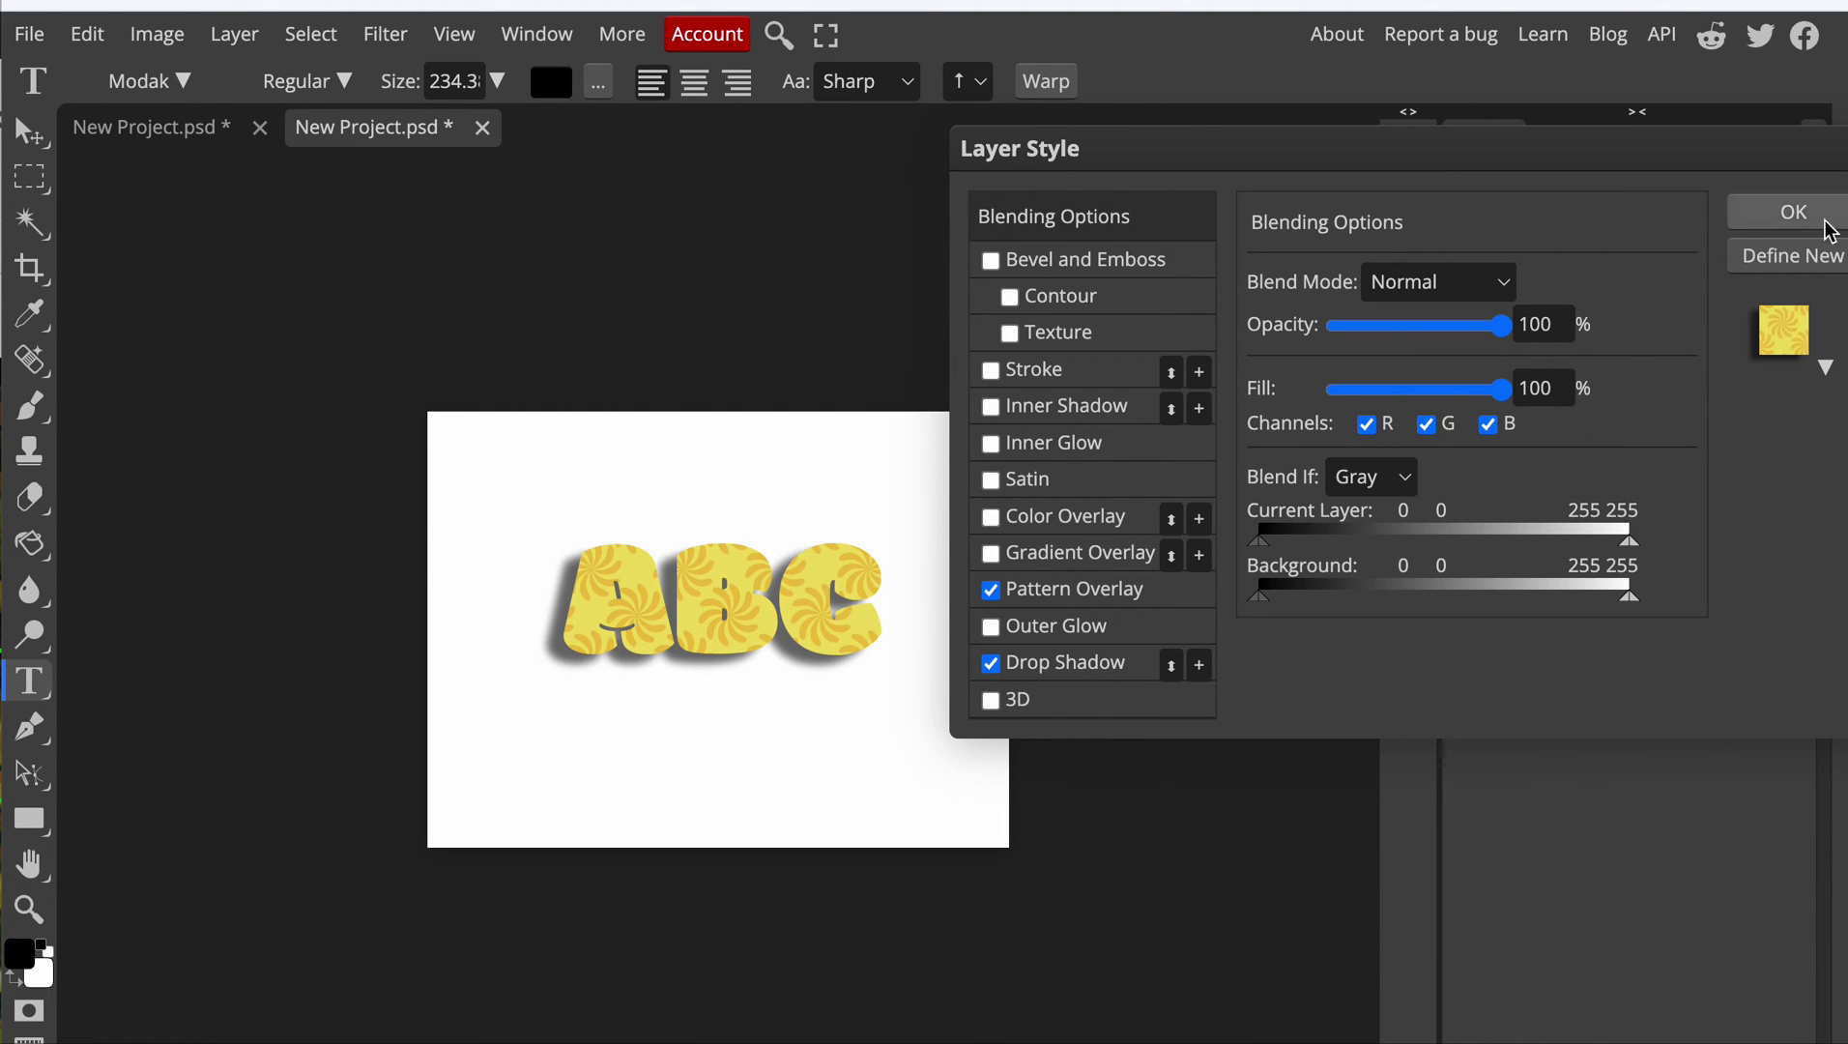
{"action": "left_click", "coordinate": [1796, 215]}
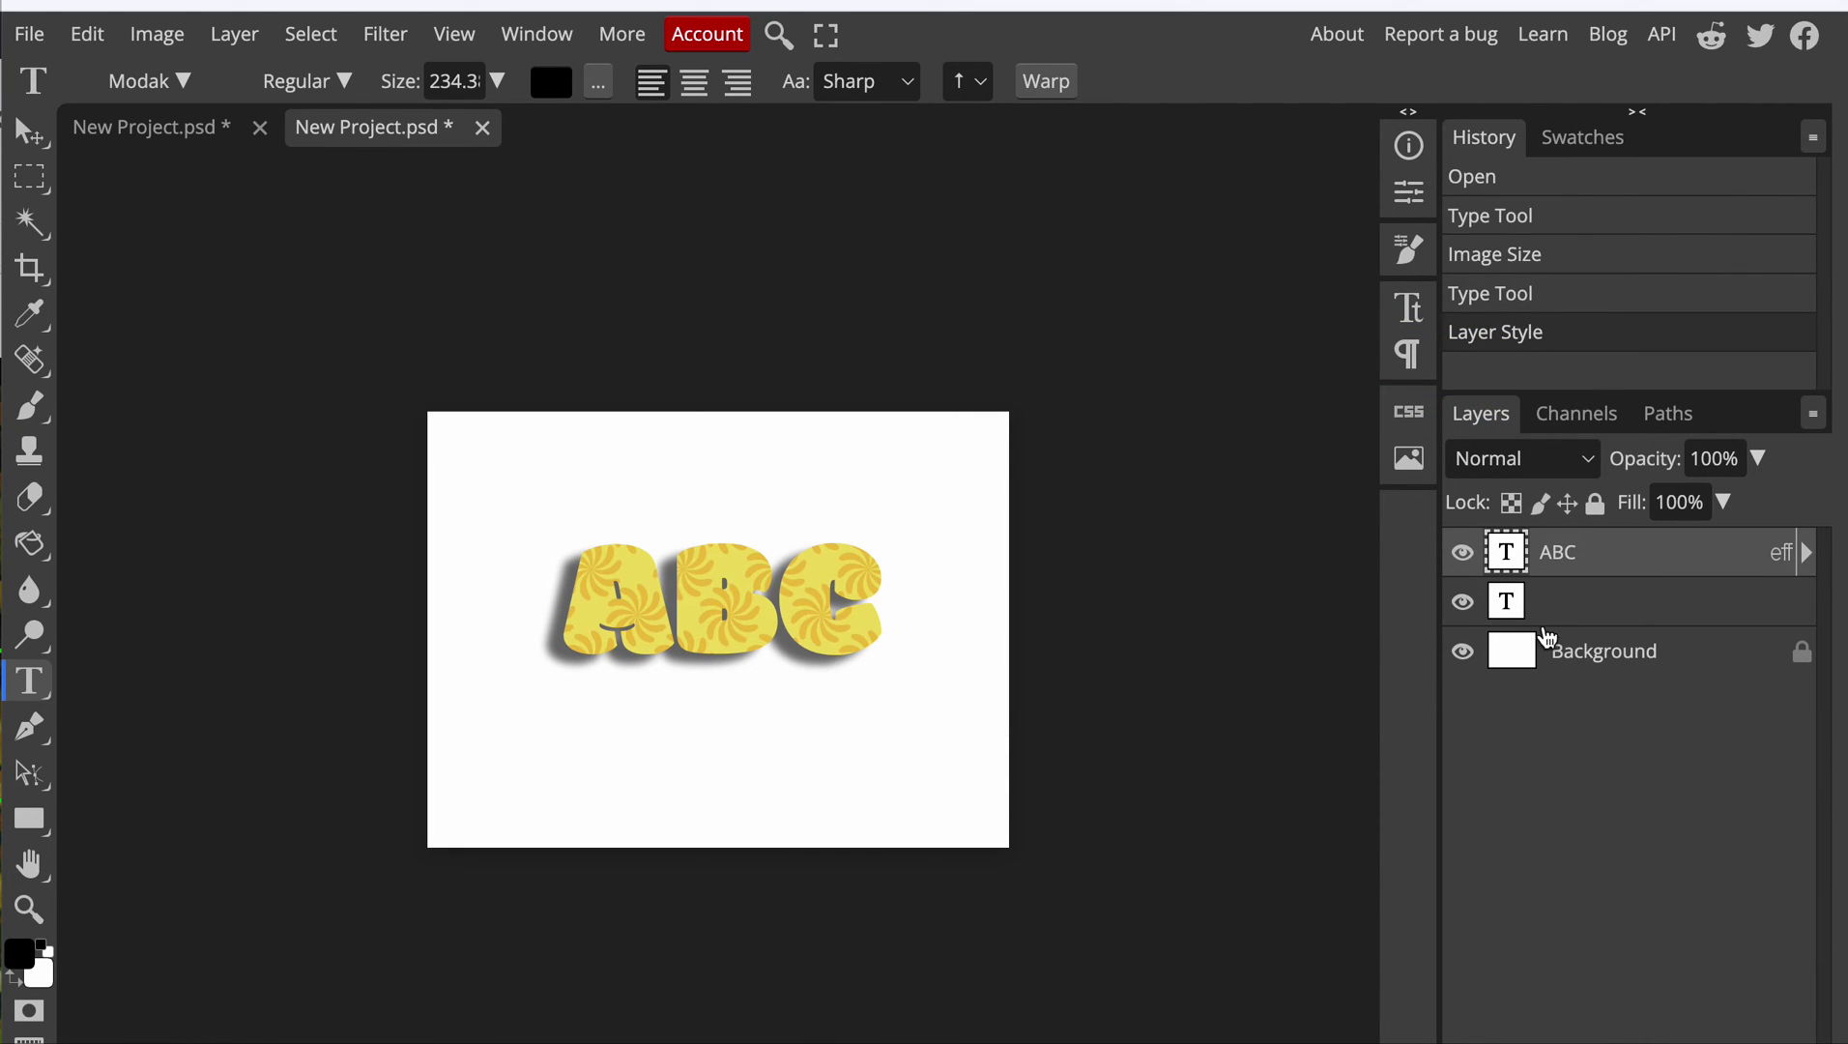
{"action": "right_click", "coordinate": [1570, 580]}
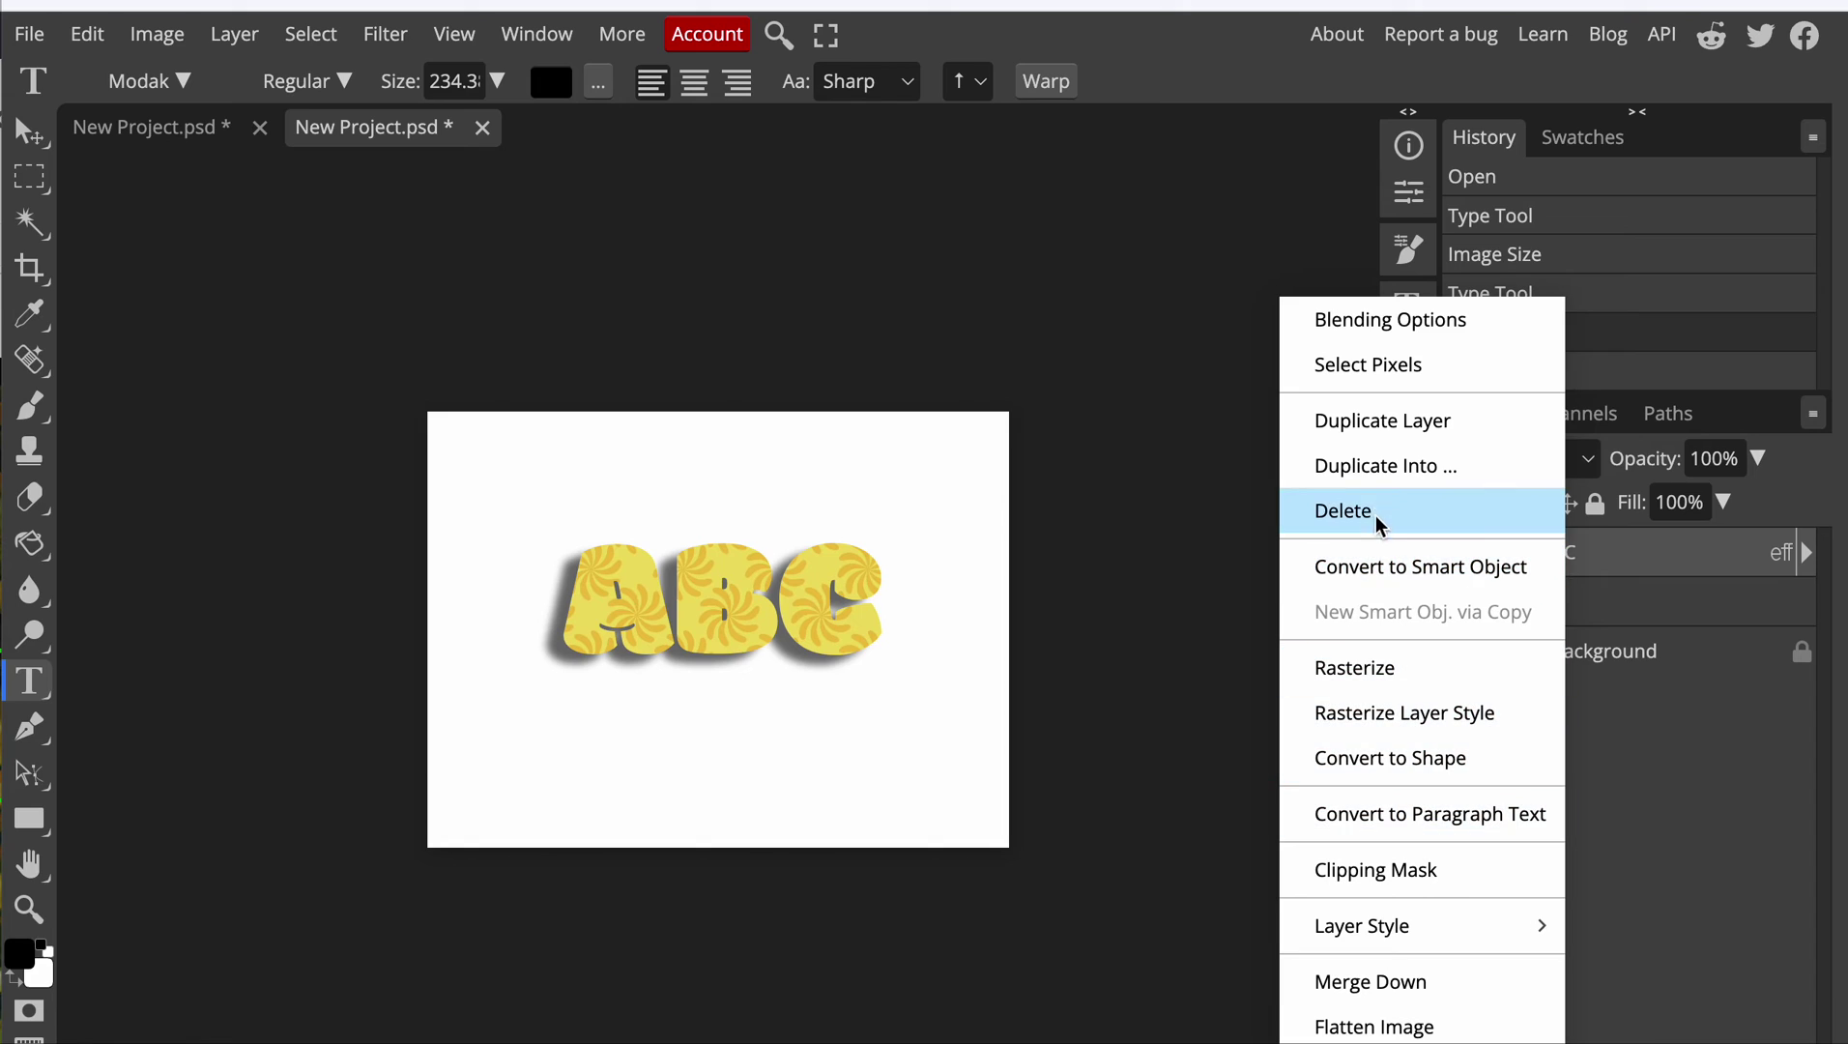
{"action": "left_click", "coordinate": [1372, 425]}
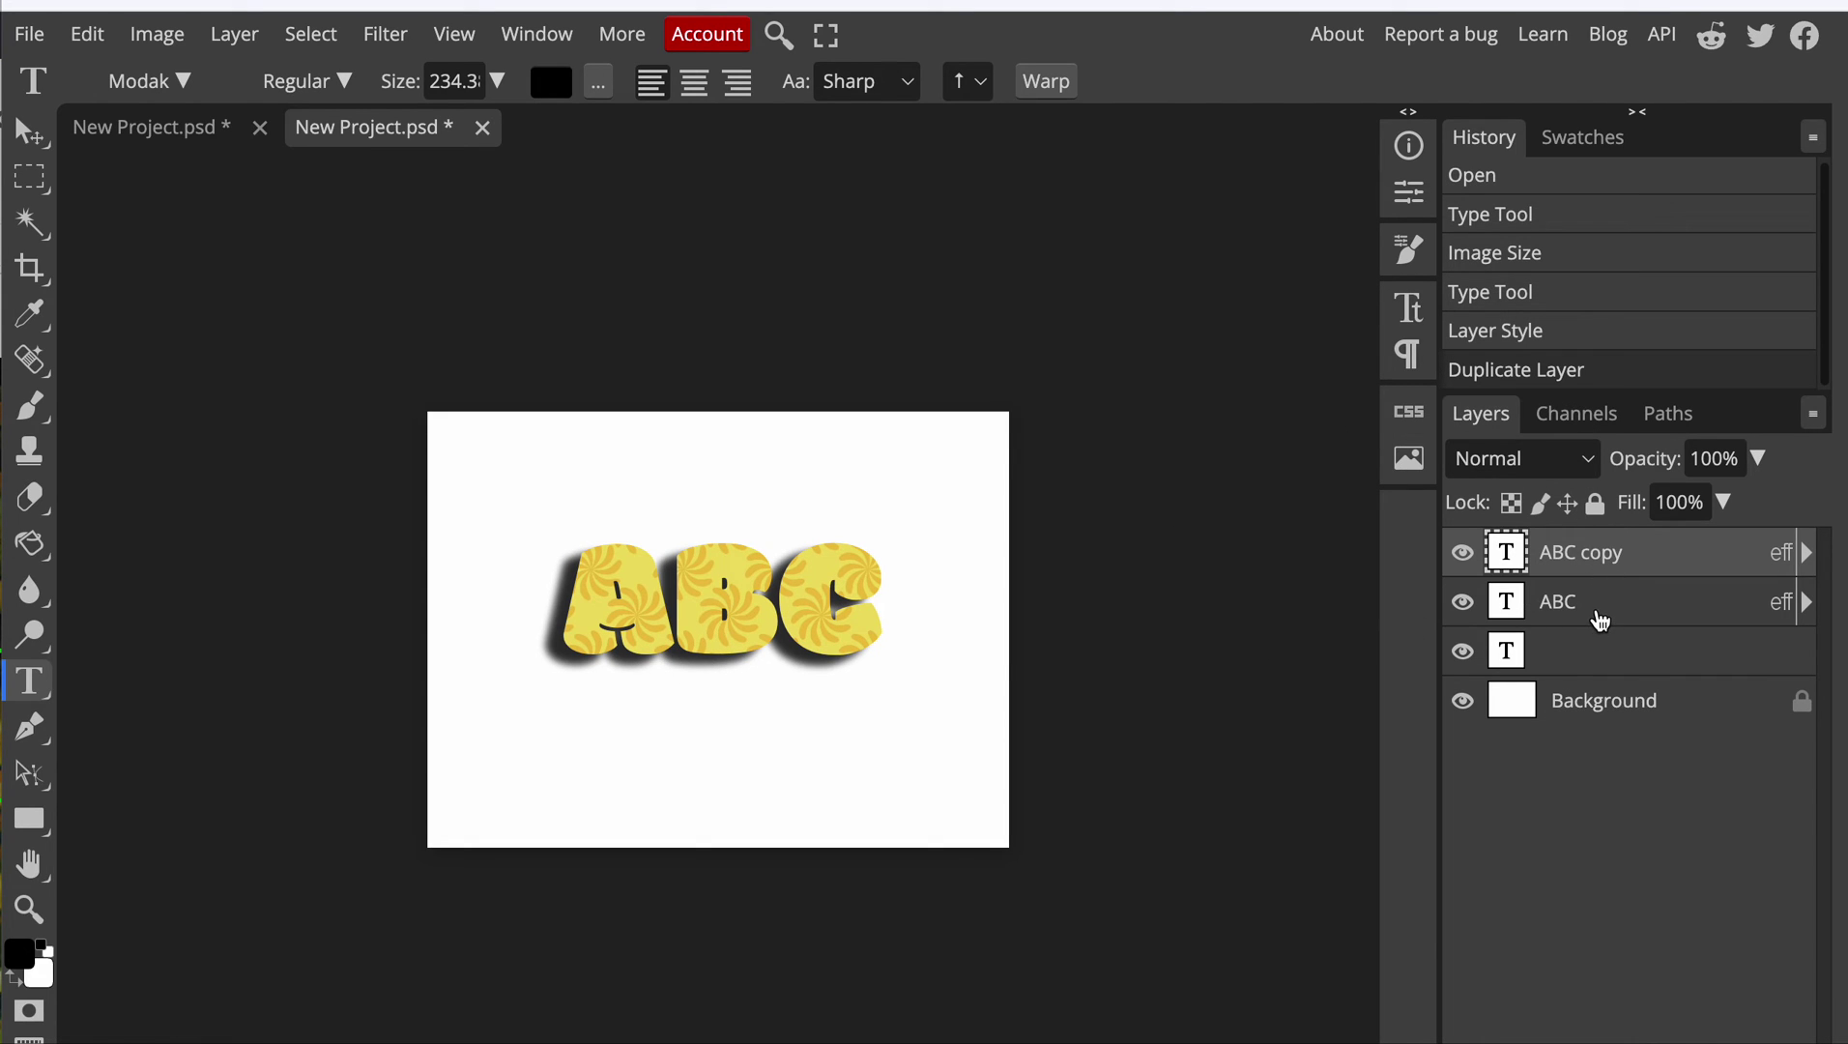
{"action": "right_click", "coordinate": [1597, 574]}
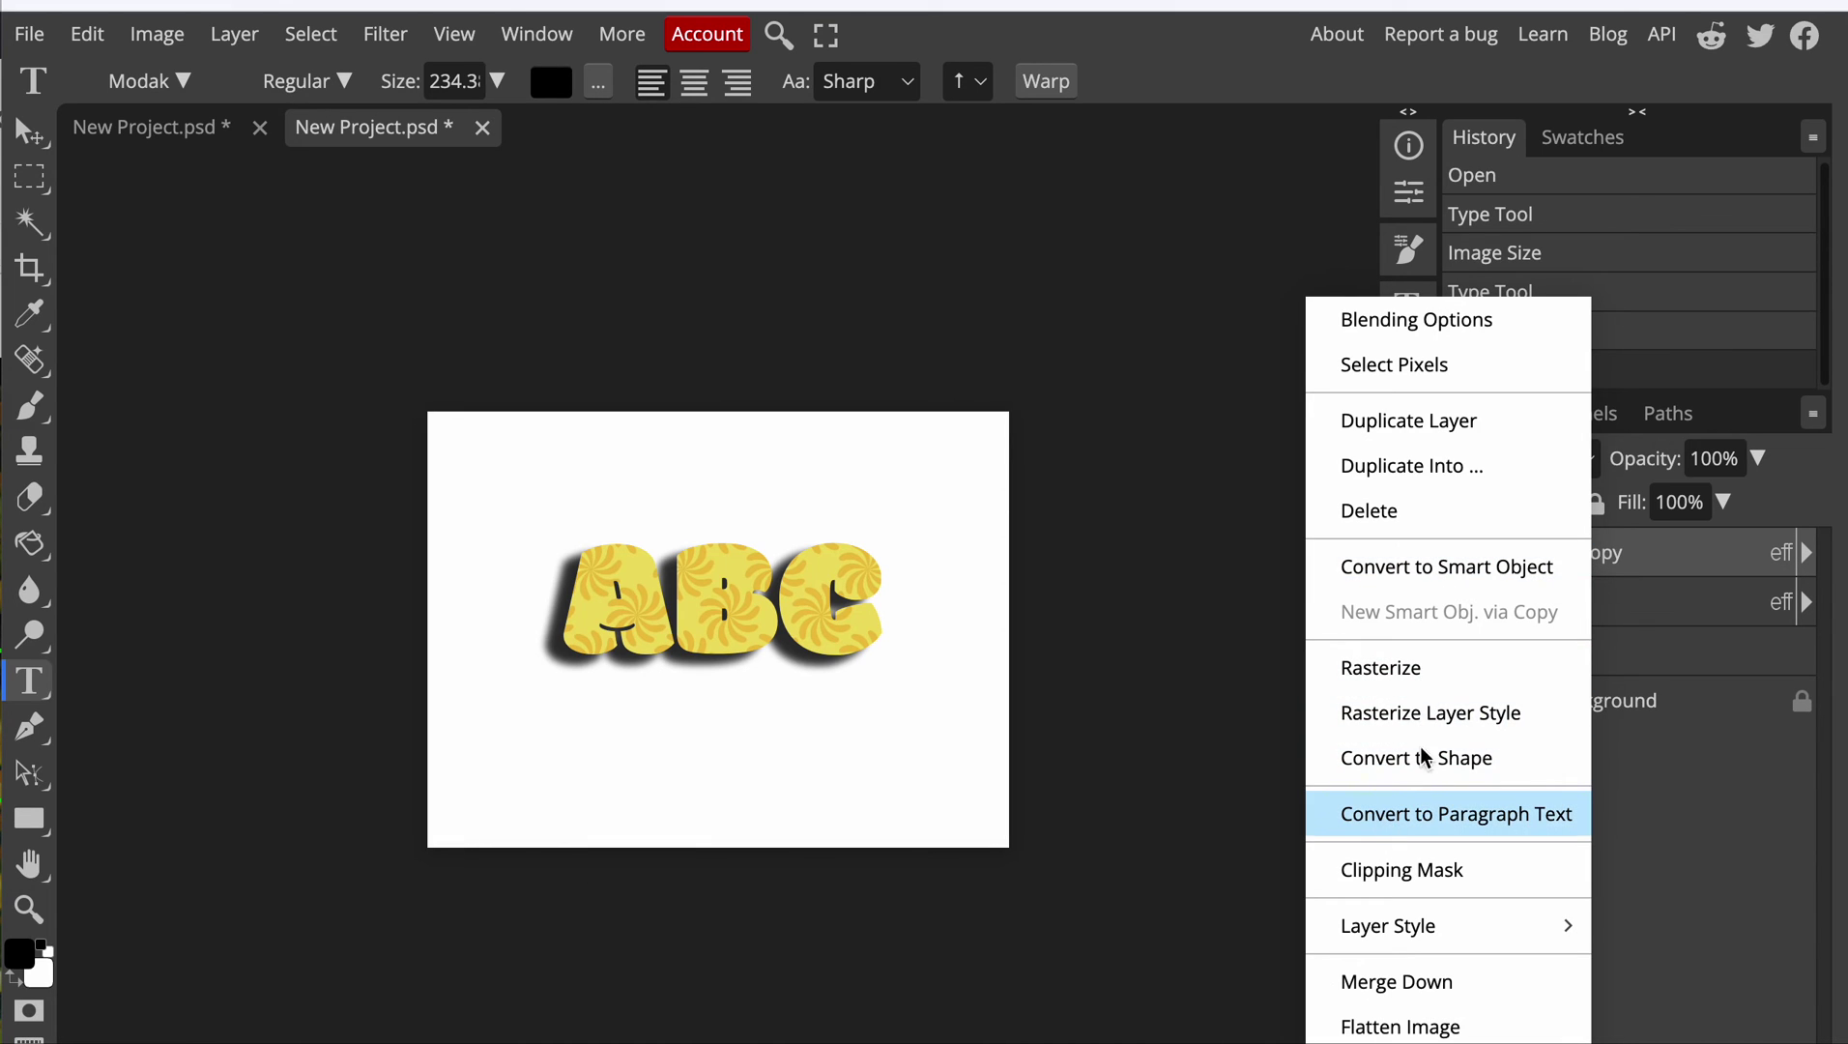
{"action": "left_click", "coordinate": [1632, 667]}
{"action": "key", "text": "ctrl+z"}
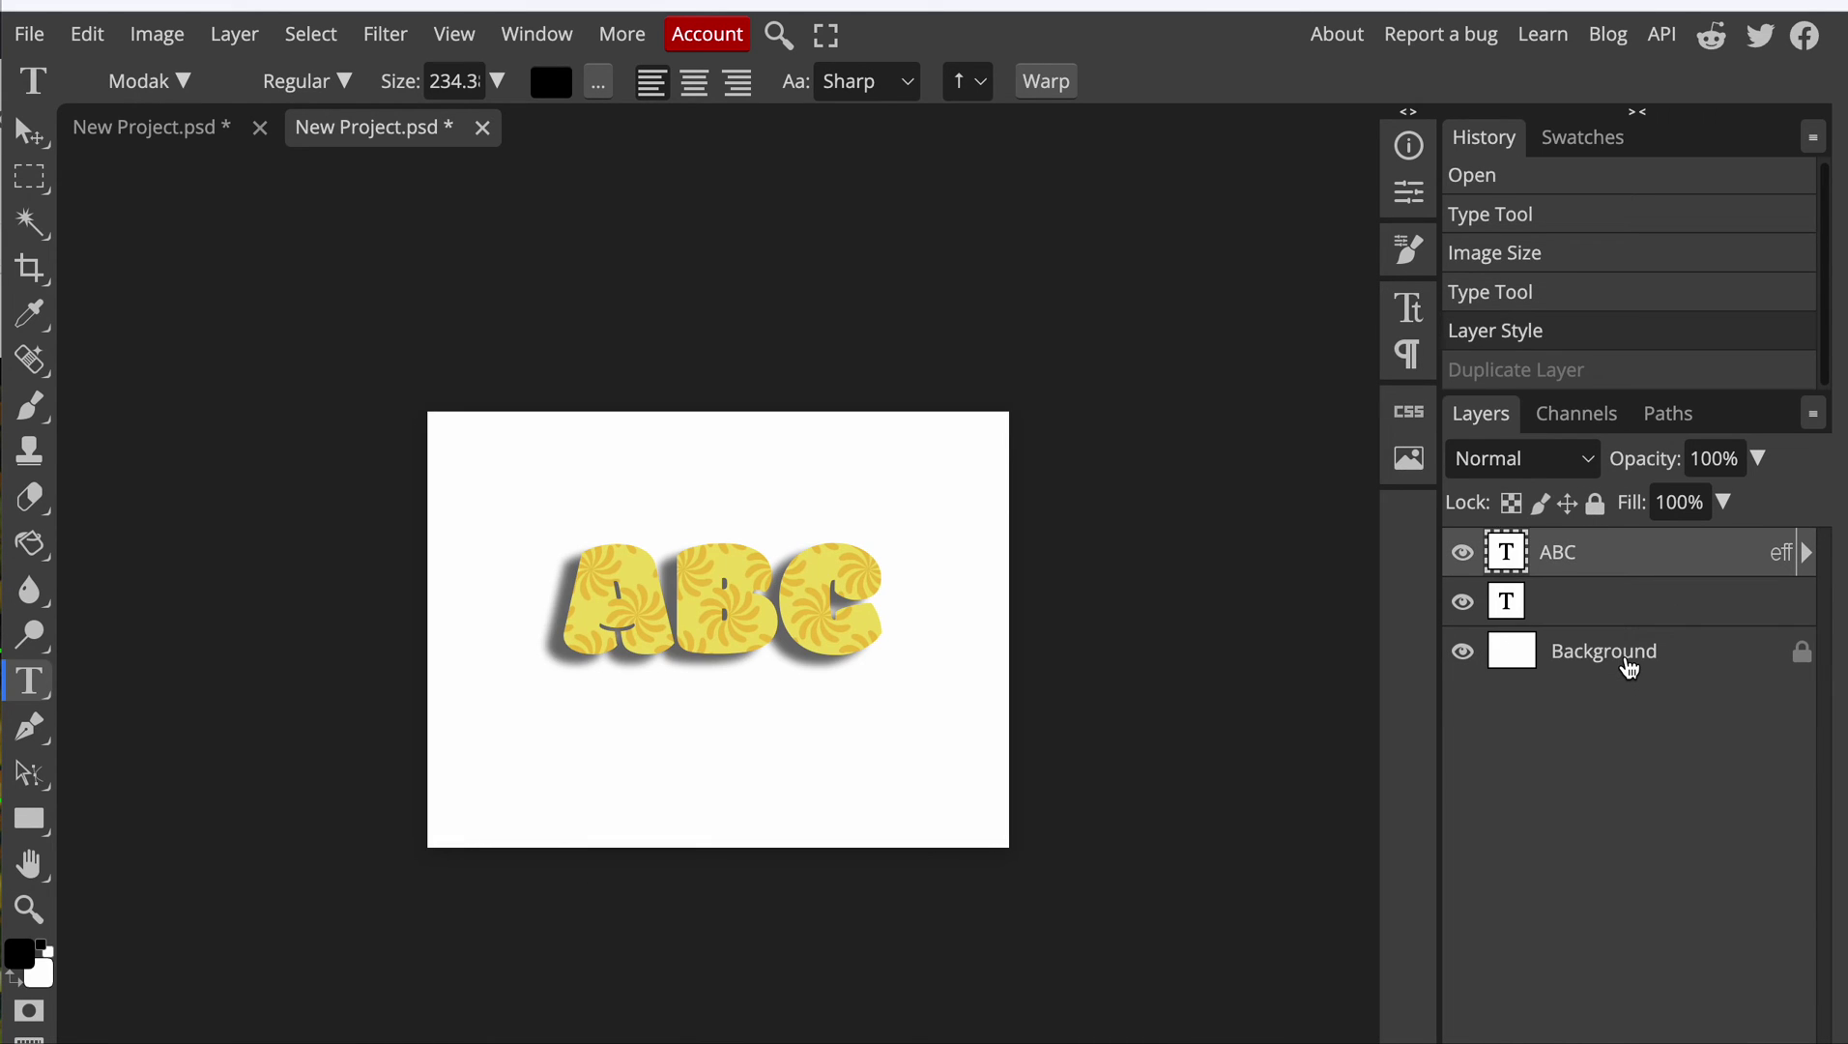
- Set the ABC drop shadow to 75% opacity and 34 px distance
{"action": "double_click", "coordinate": [1675, 569]}
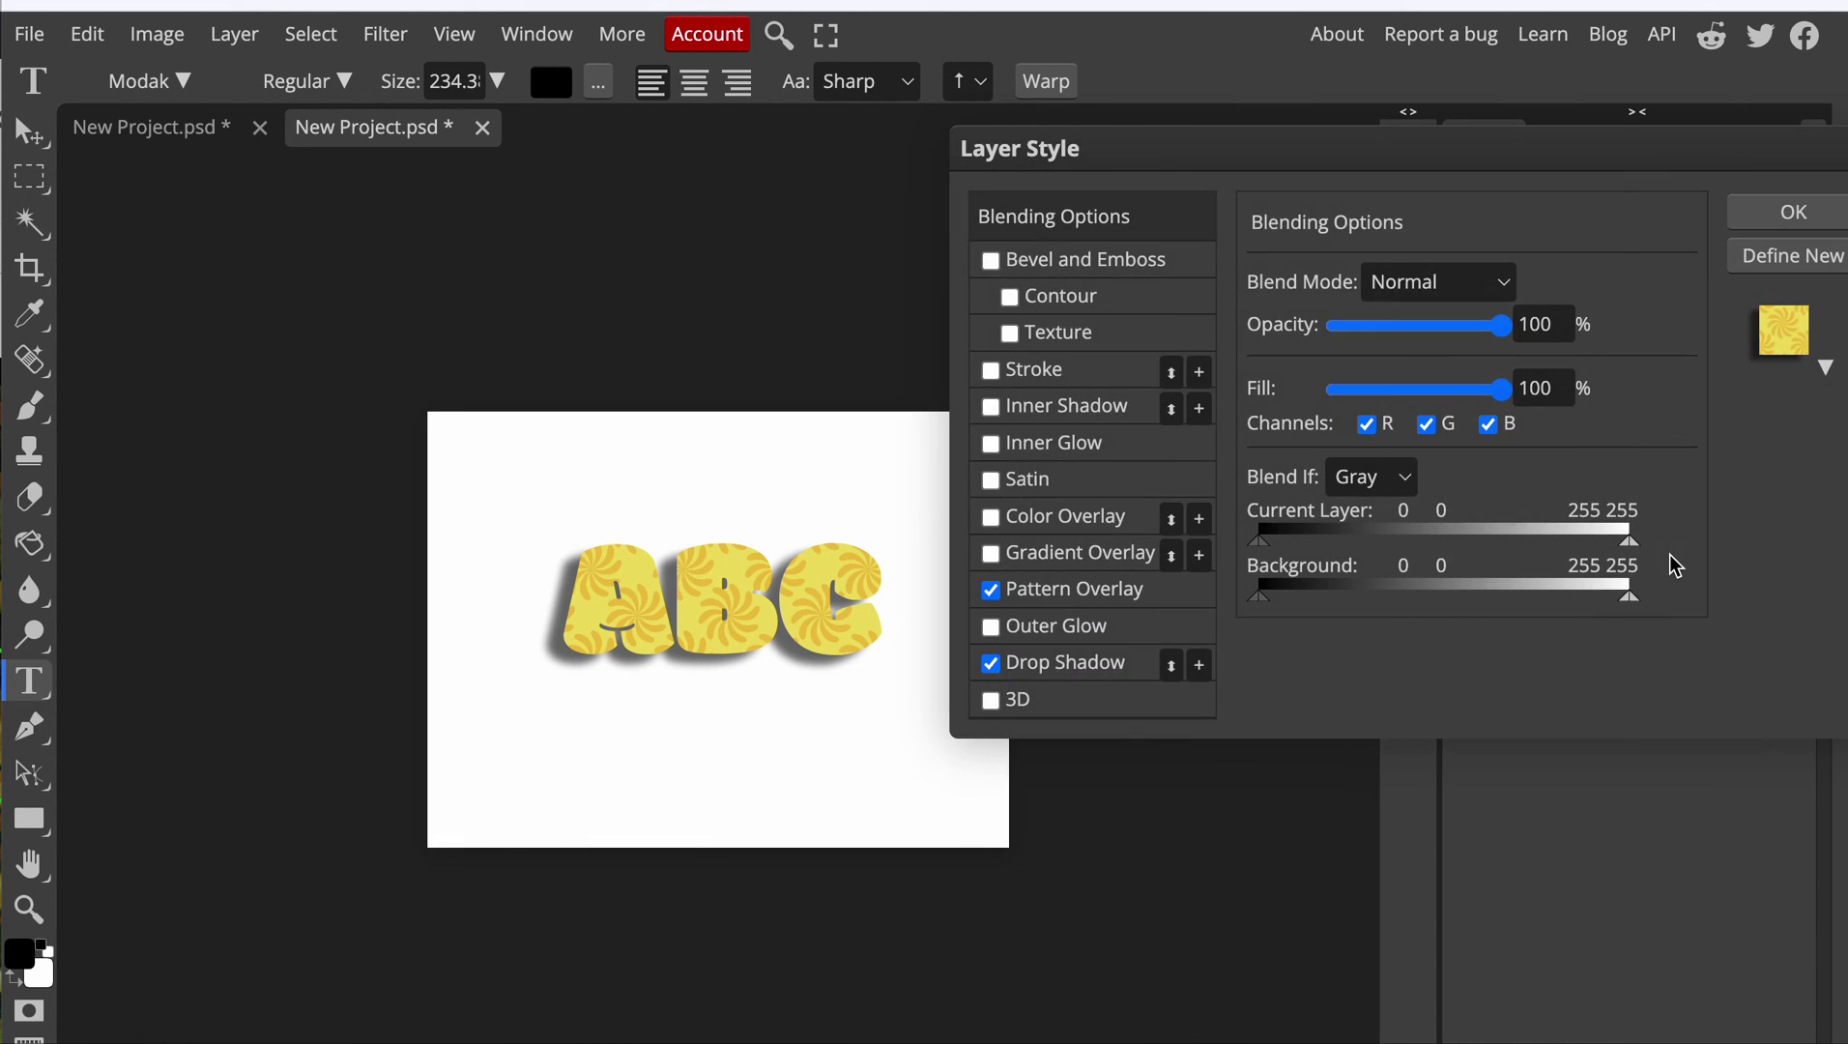
{"action": "left_click", "coordinate": [1174, 671]}
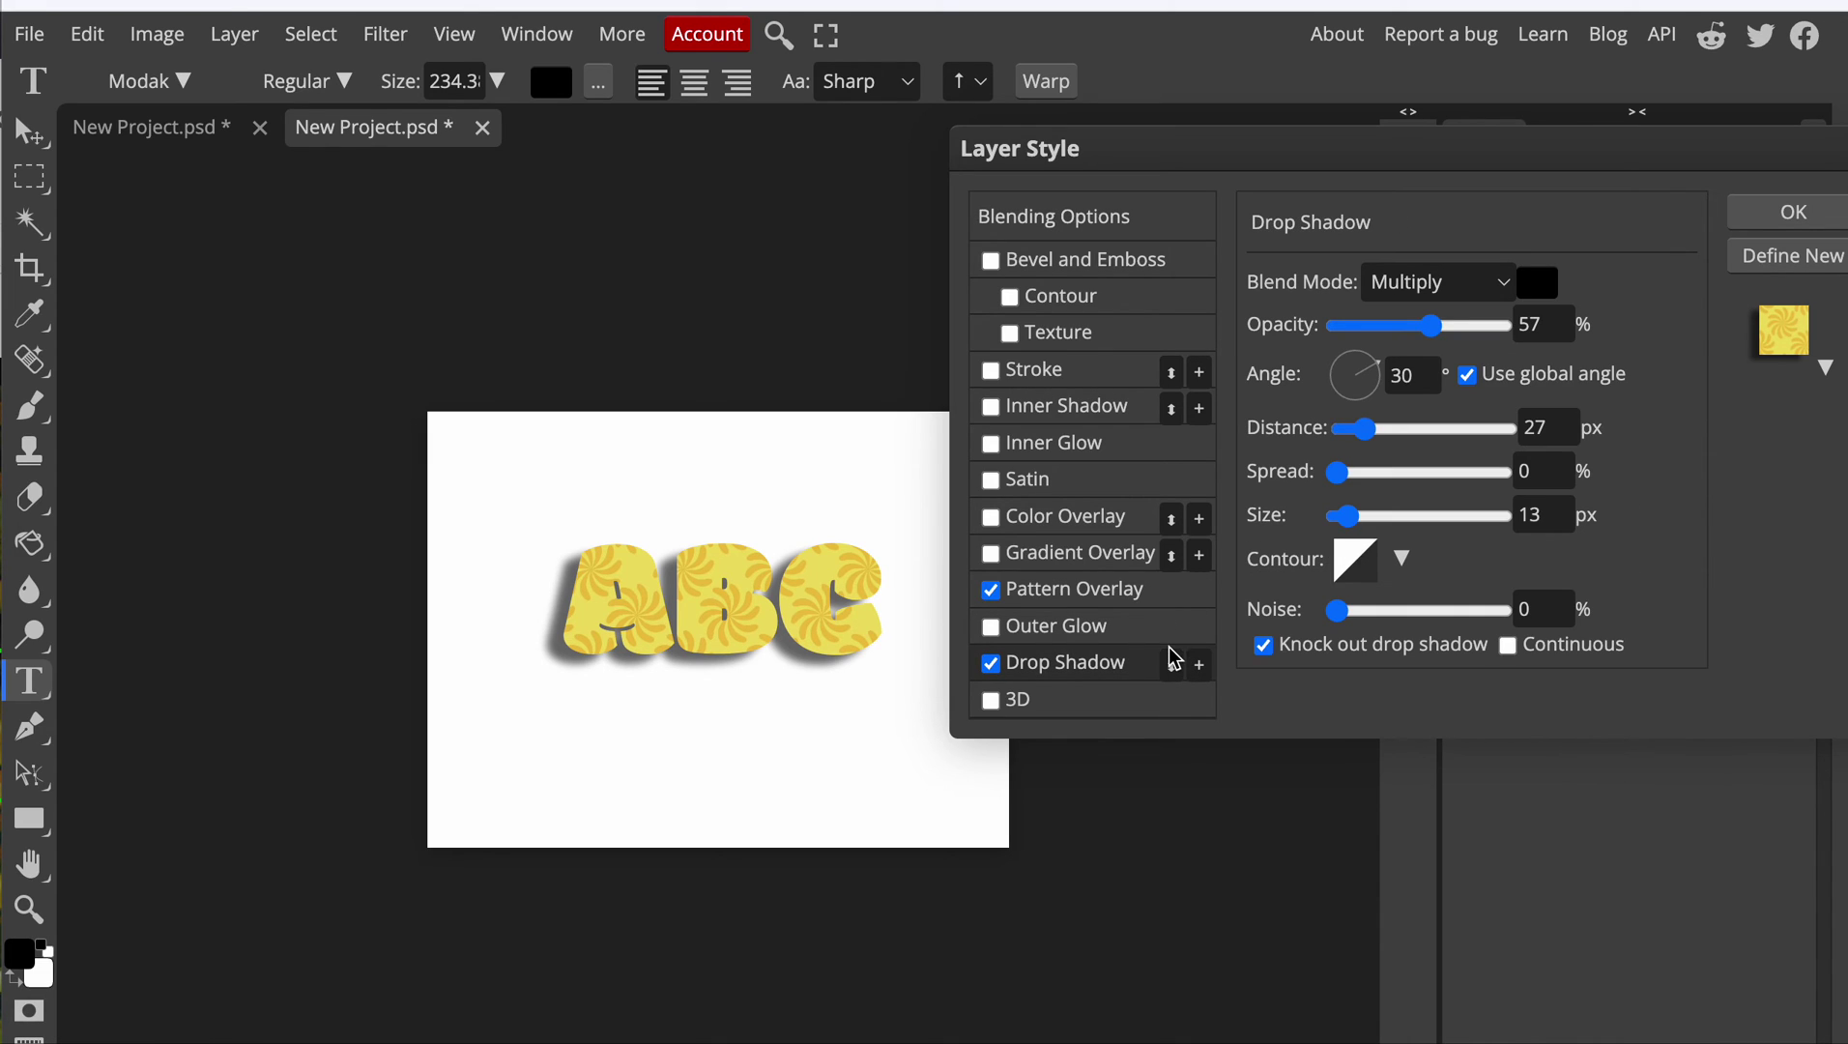
{"action": "left_click_drag", "start_coordinate": [1362, 433], "coordinate": [1411, 442]}
{"action": "mouse_move", "coordinate": [1431, 326]}
{"action": "left_mouse_down"}
{"action": "mouse_move", "coordinate": [1450, 327]}
{"action": "mouse_move", "coordinate": [1372, 338]}
{"action": "mouse_move", "coordinate": [1498, 346]}
{"action": "mouse_move", "coordinate": [1459, 336]}
{"action": "left_mouse_up"}
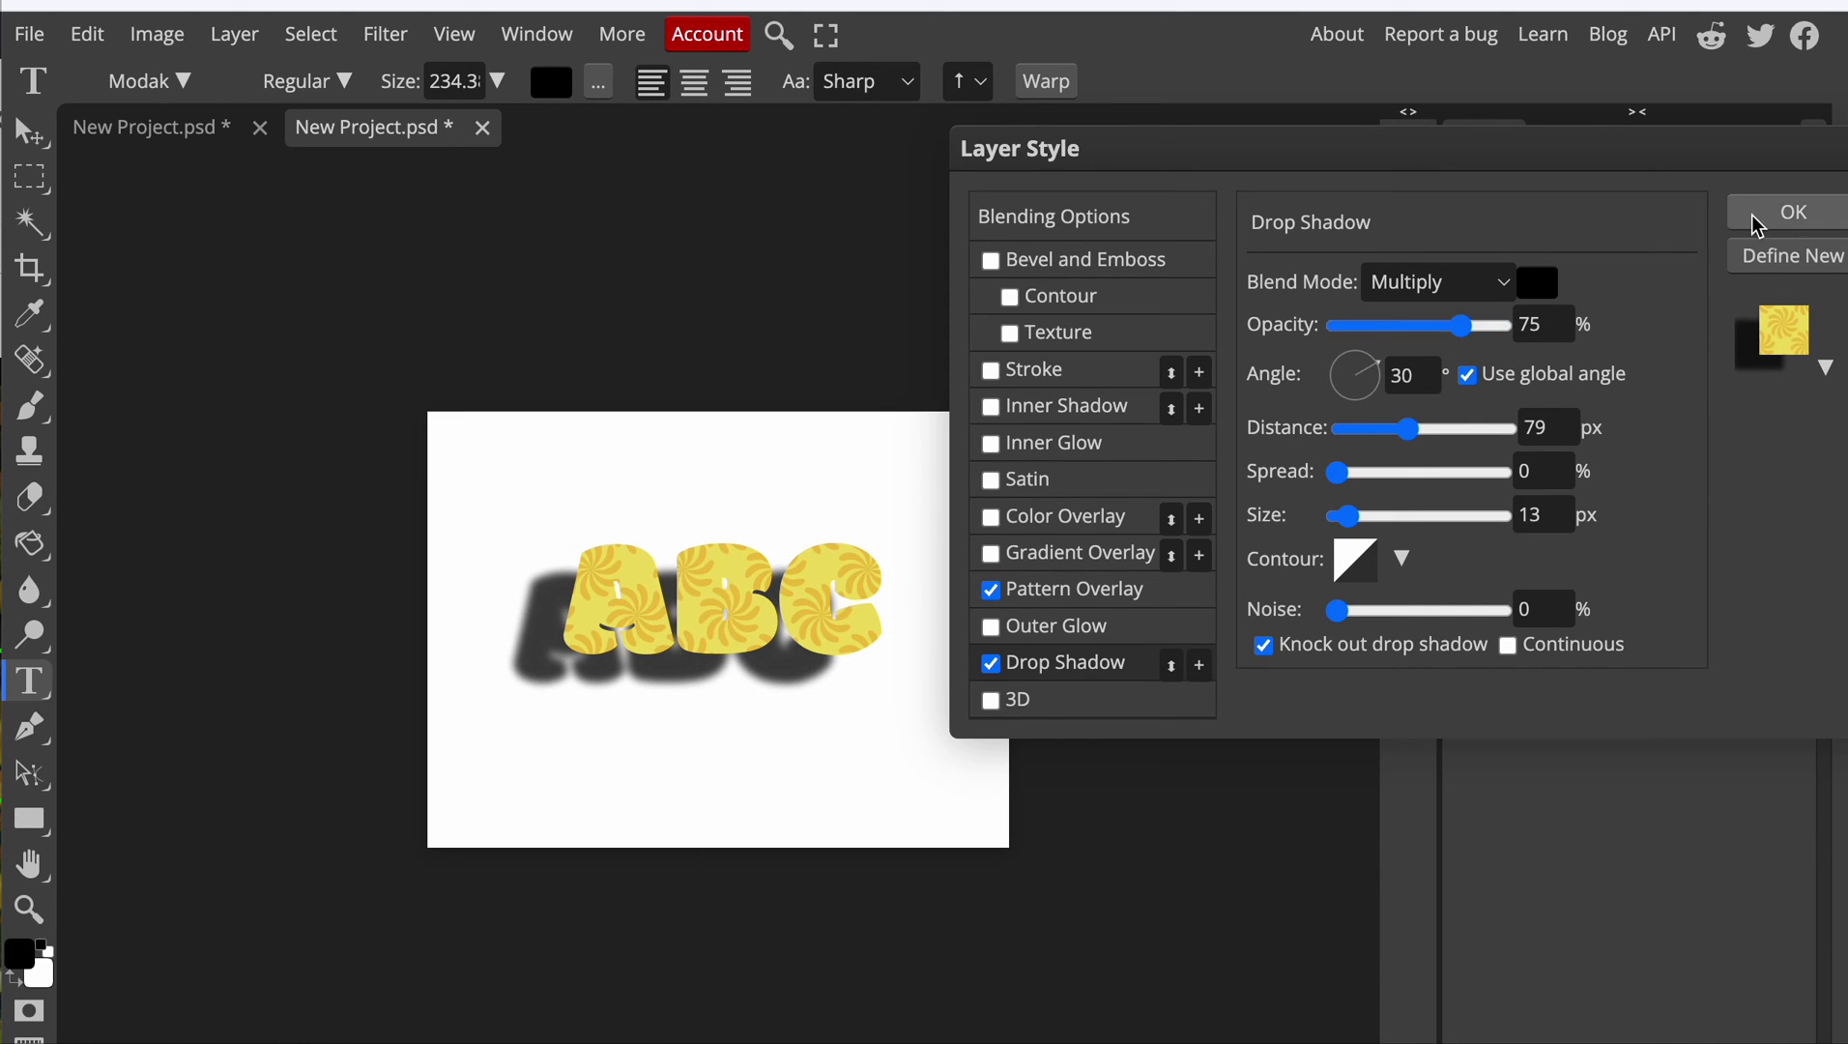
{"action": "left_click_drag", "start_coordinate": [1413, 430], "coordinate": [1380, 432]}
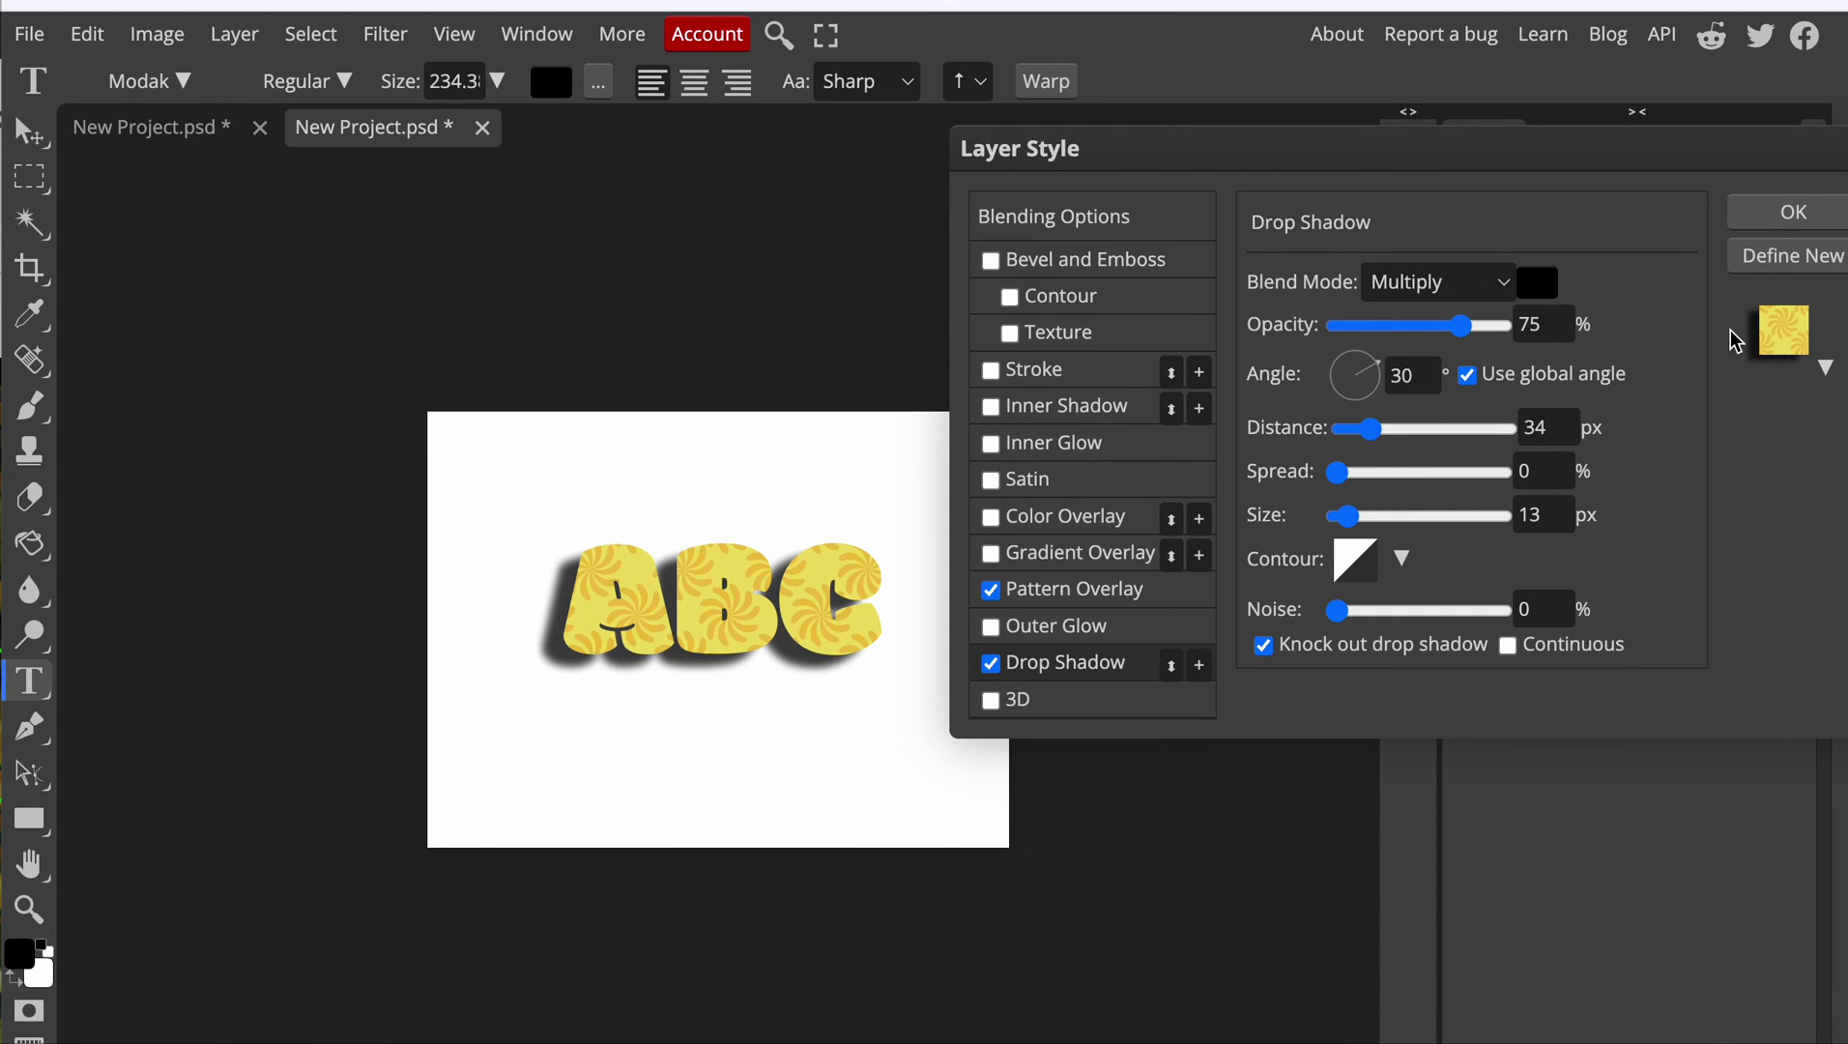
{"action": "left_click", "coordinate": [1761, 215]}
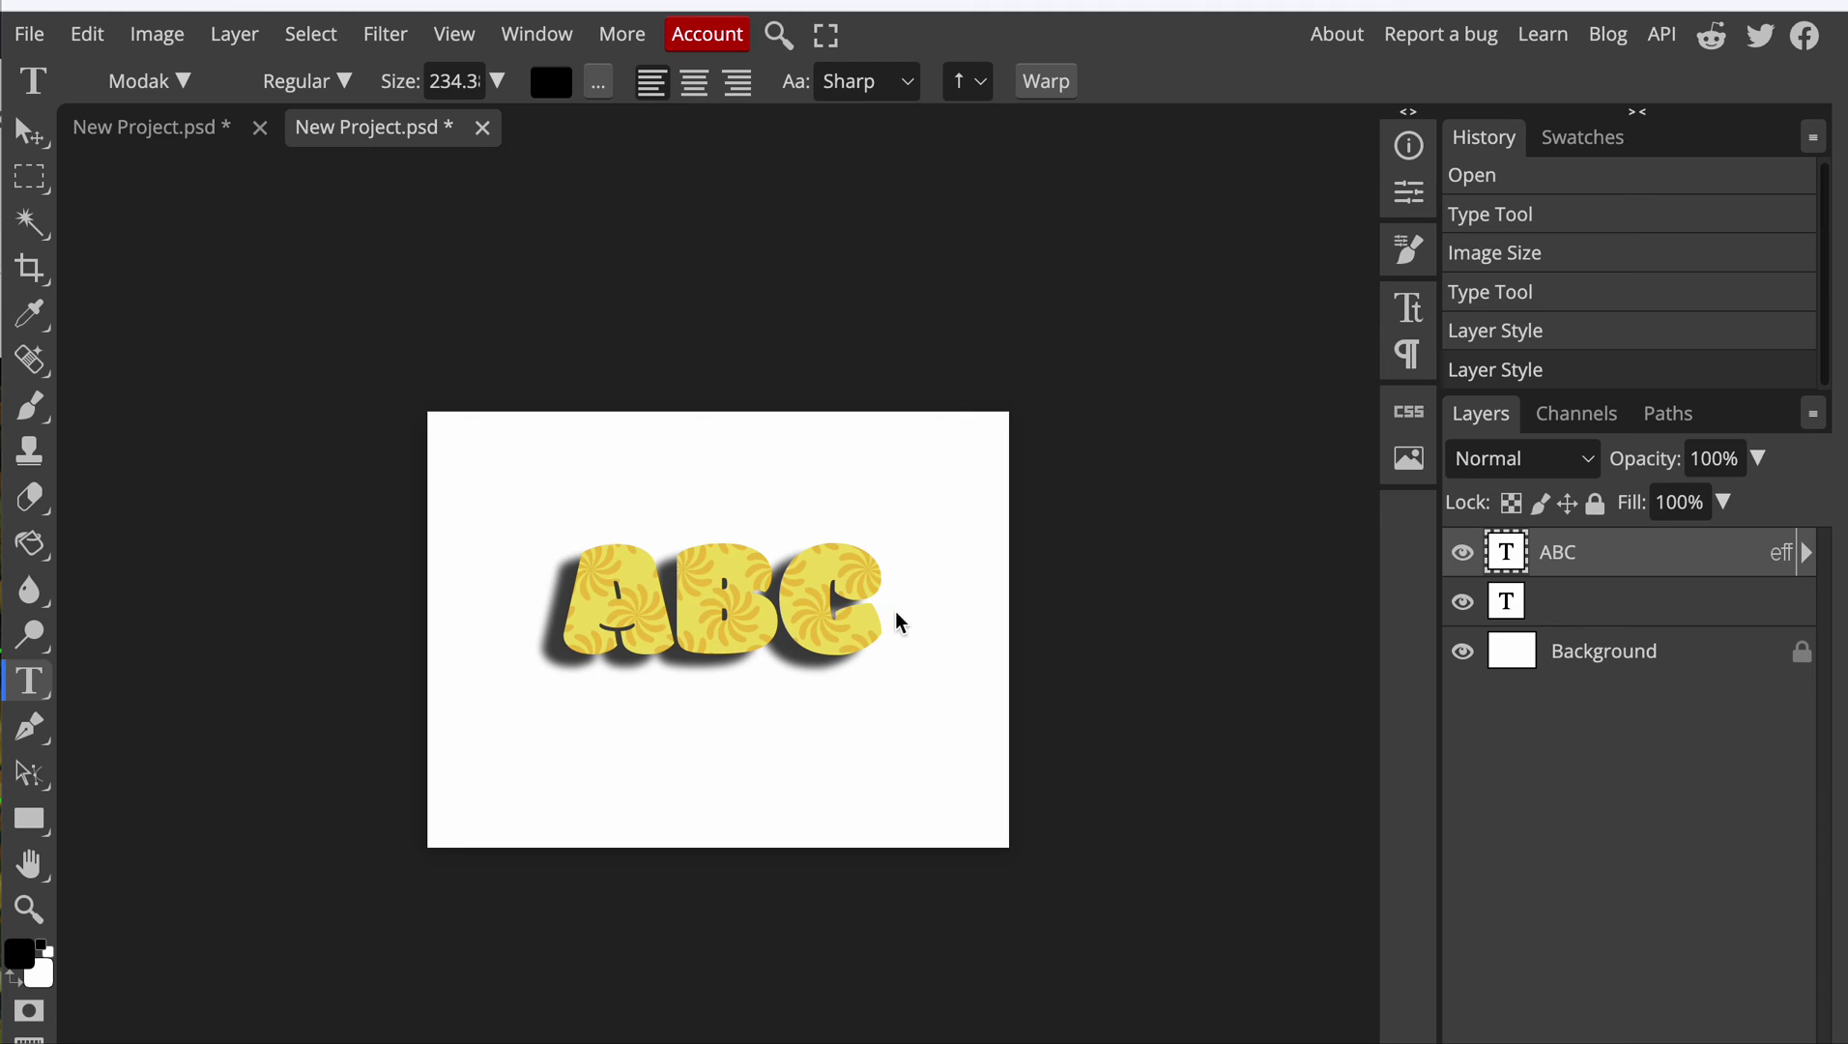
{"action": "double_click", "coordinate": [1566, 555]}
{"action": "double_click", "coordinate": [1721, 570]}
{"action": "left_click", "coordinate": [1071, 597]}
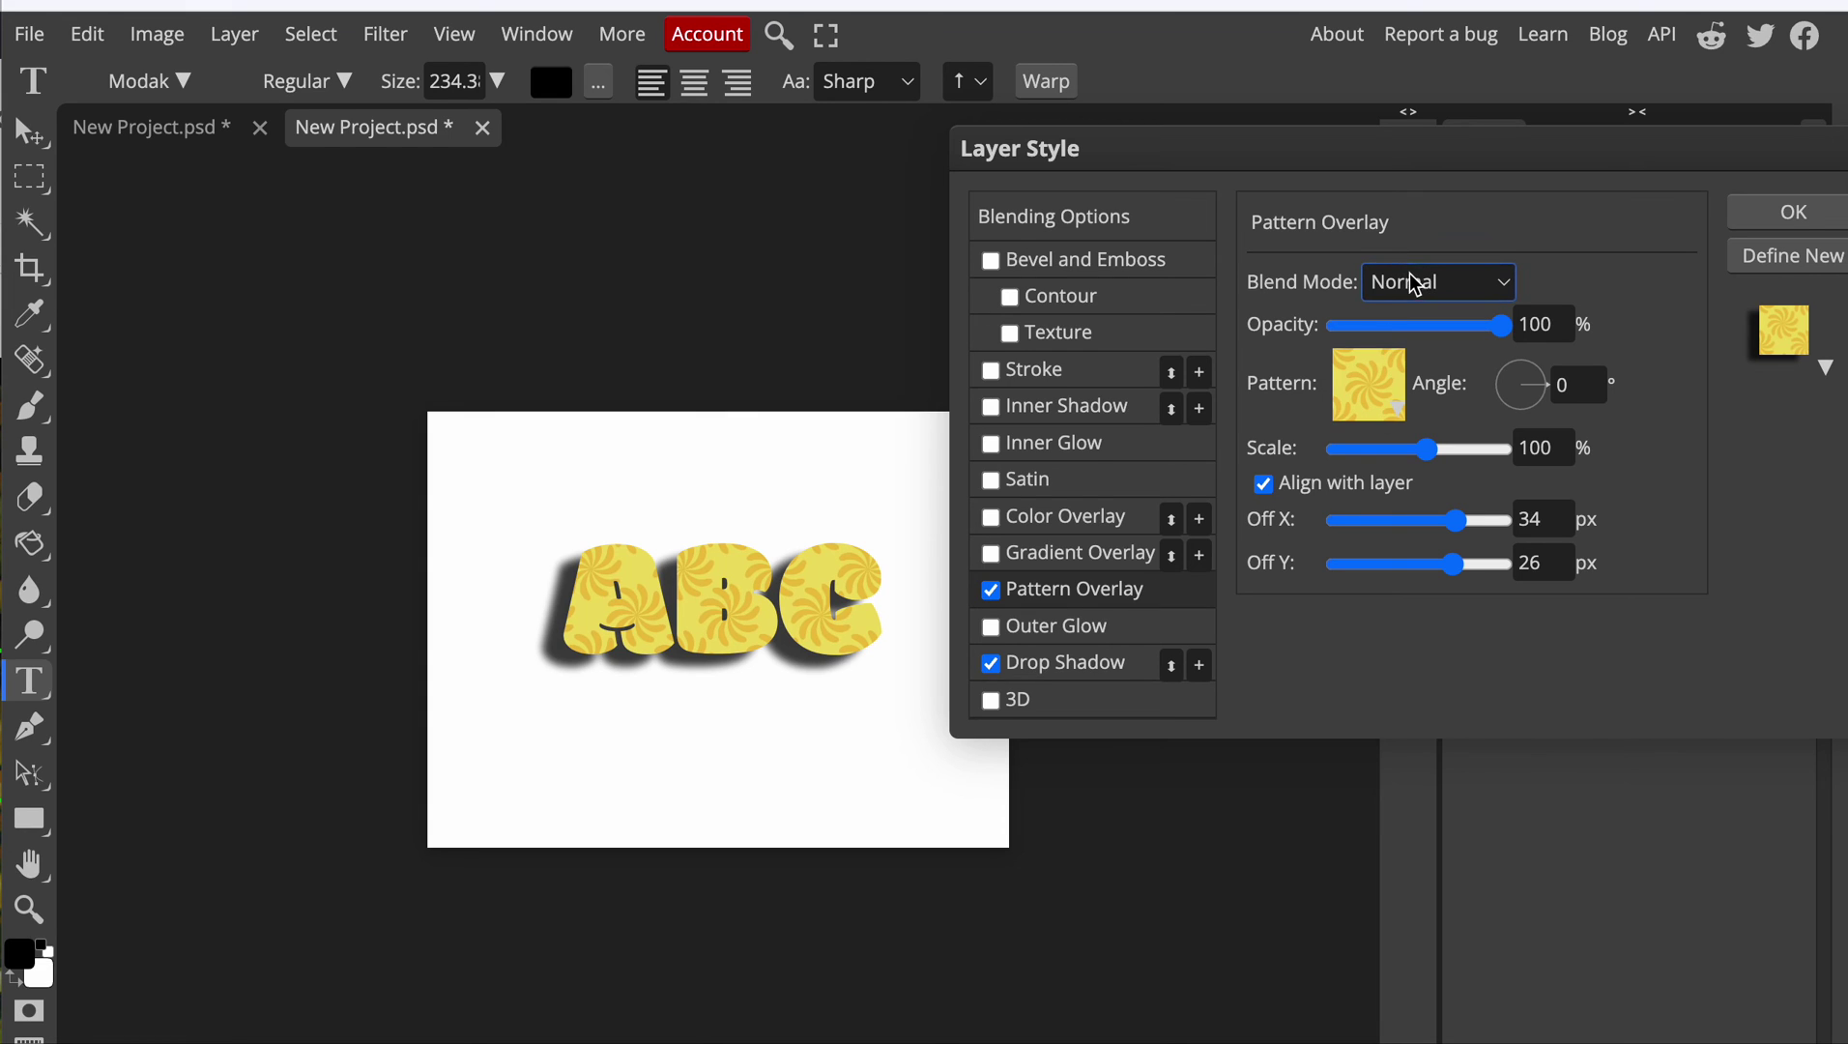
{"action": "left_click", "coordinate": [1364, 411]}
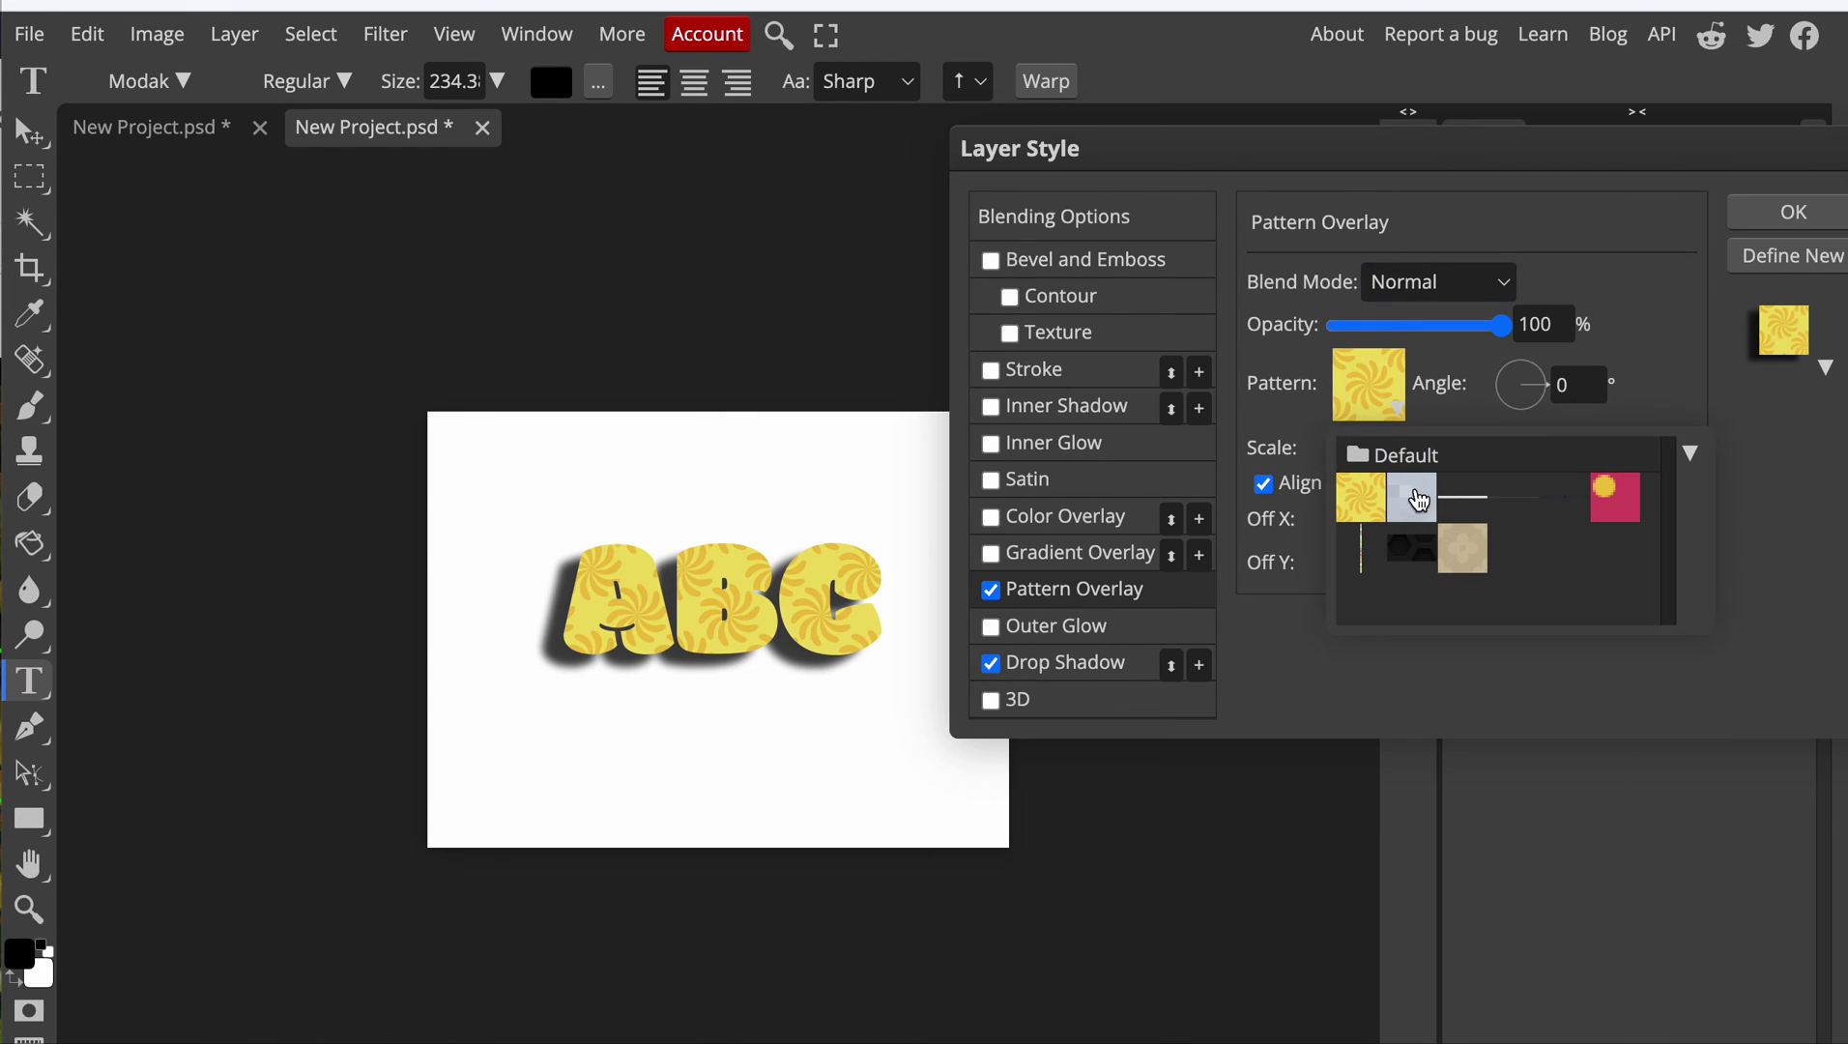
{"action": "left_click", "coordinate": [1614, 495]}
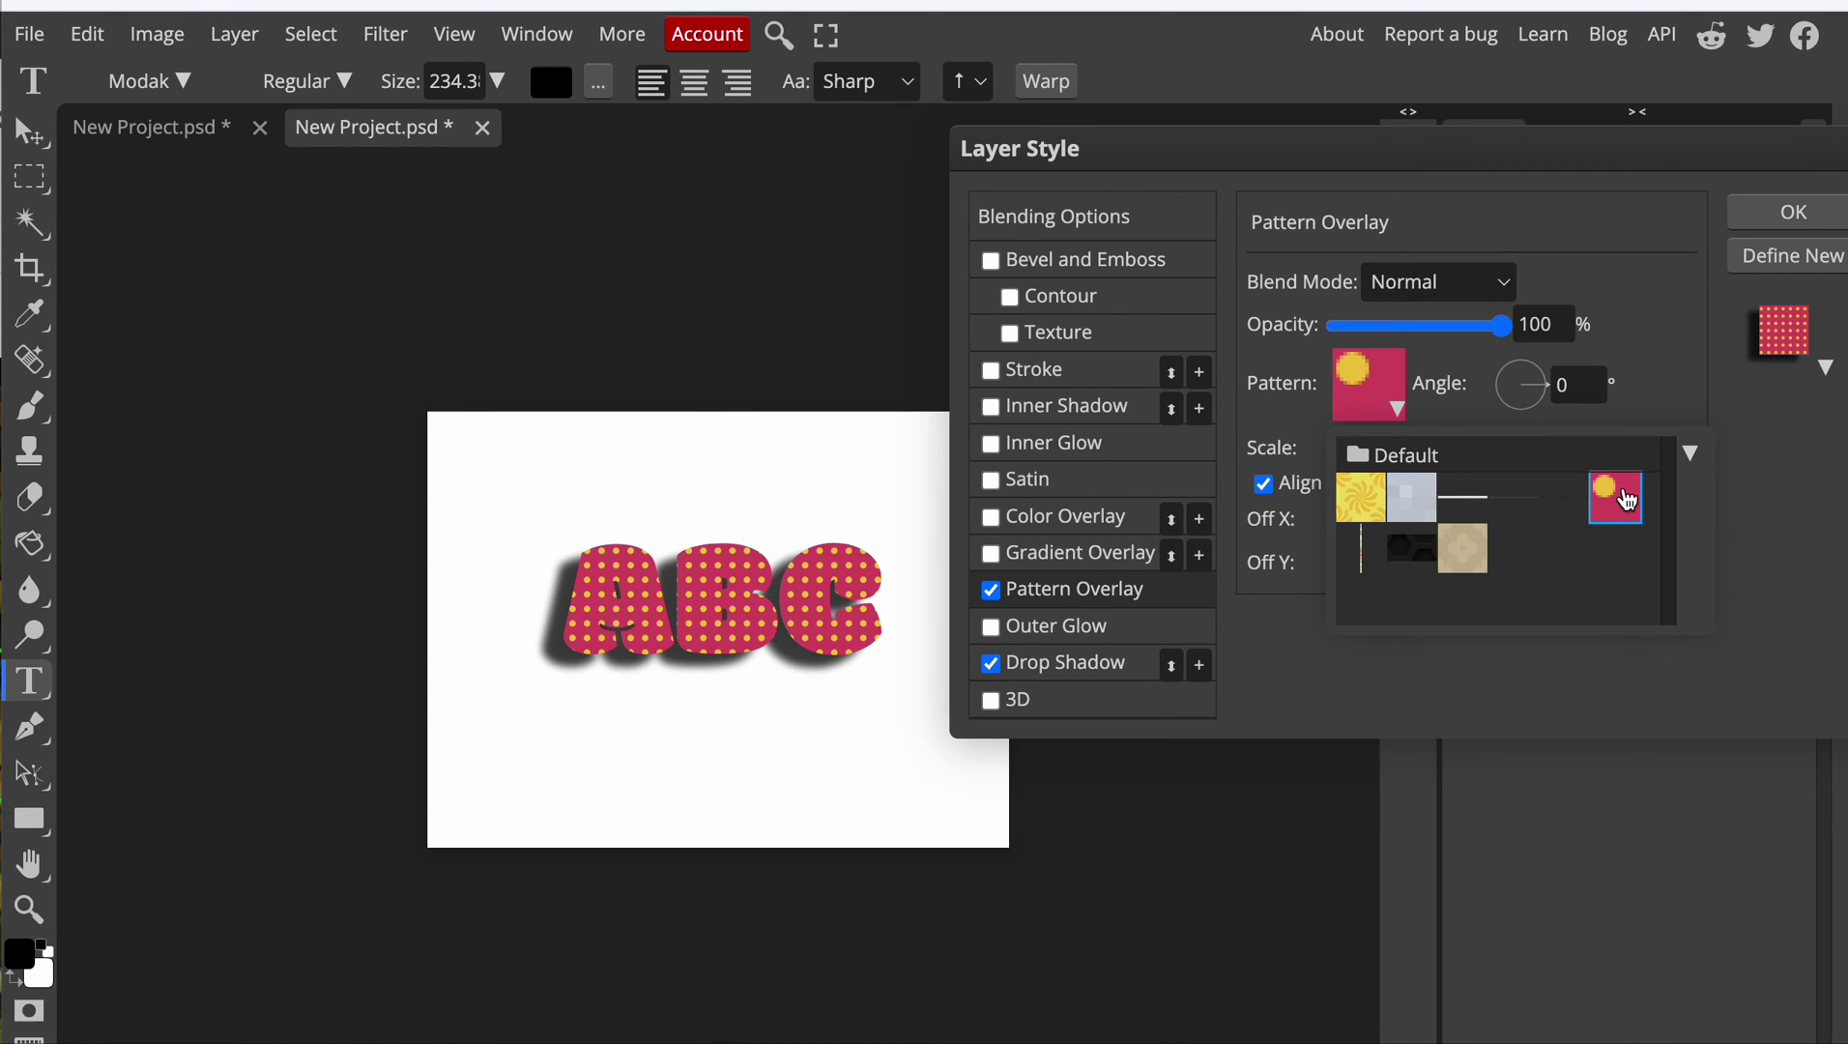
{"action": "left_click", "coordinate": [1483, 553]}
{"action": "left_click", "coordinate": [1380, 520]}
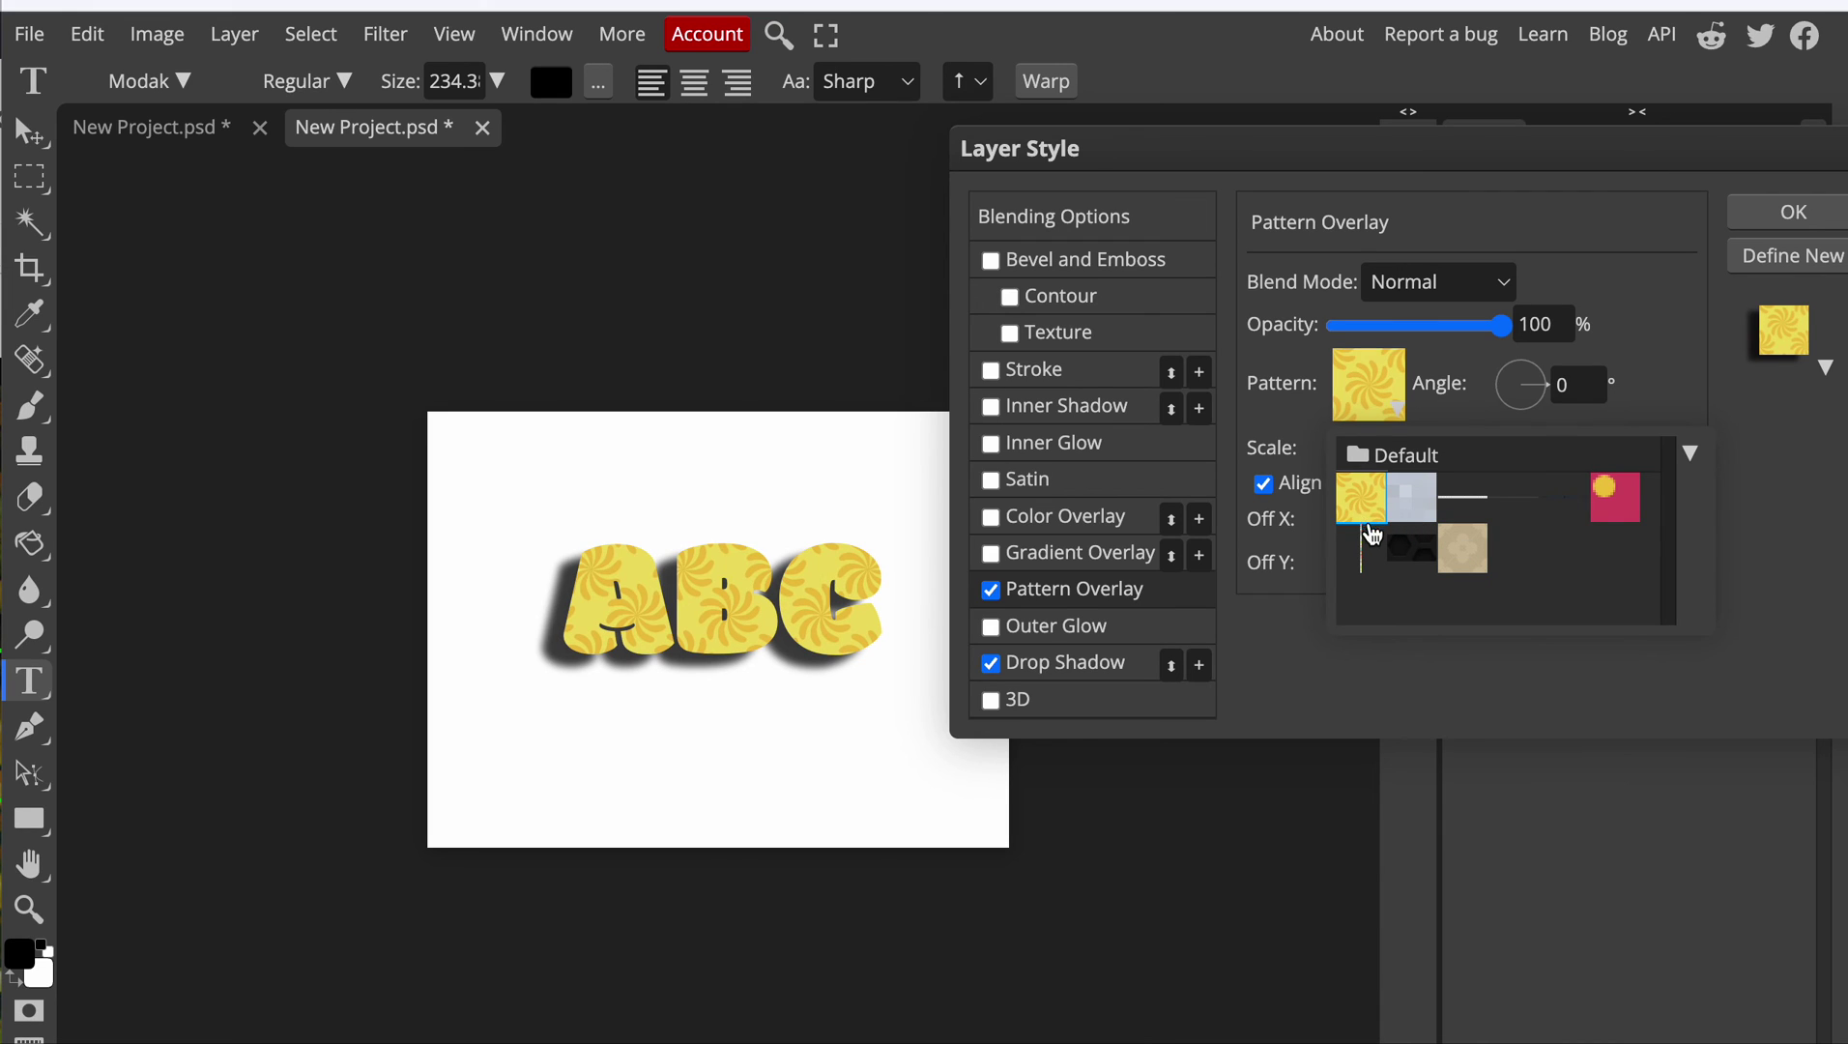
{"action": "left_click", "coordinate": [1411, 560]}
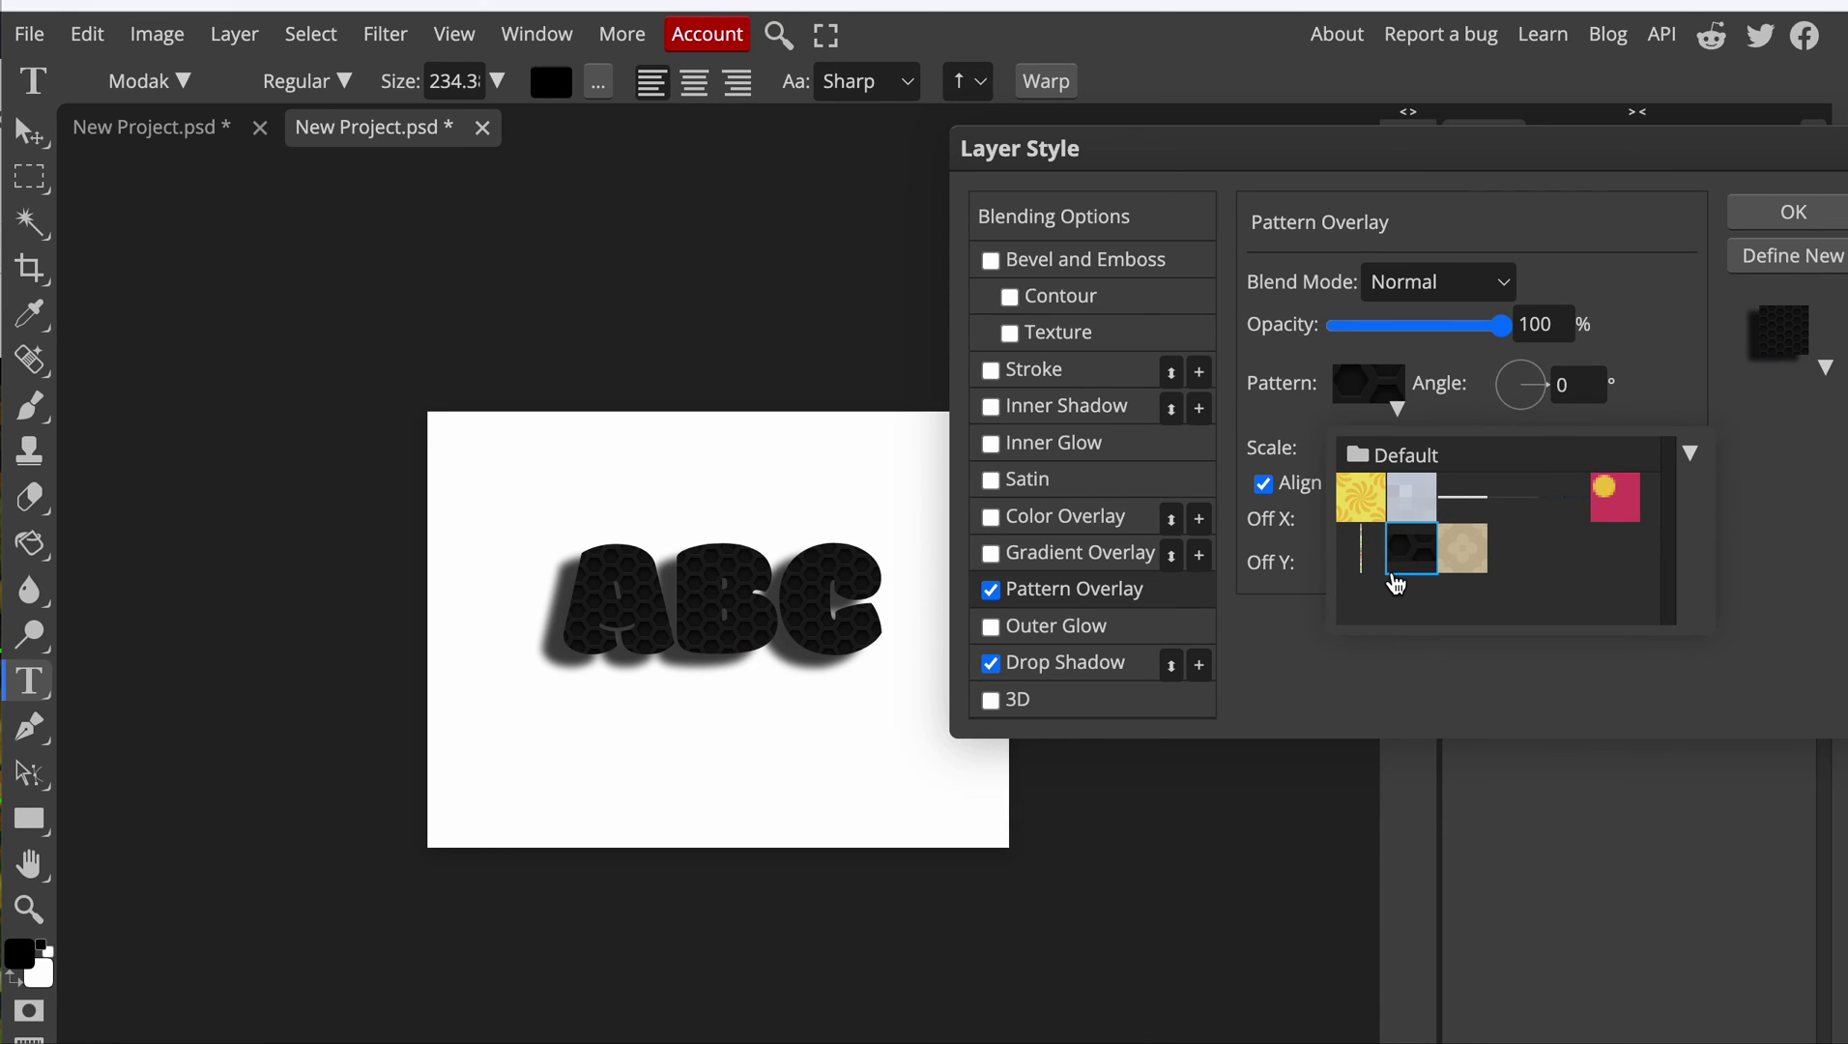
{"action": "left_click_drag", "start_coordinate": [1498, 326], "coordinate": [1576, 352]}
{"action": "left_click", "coordinate": [1399, 406]}
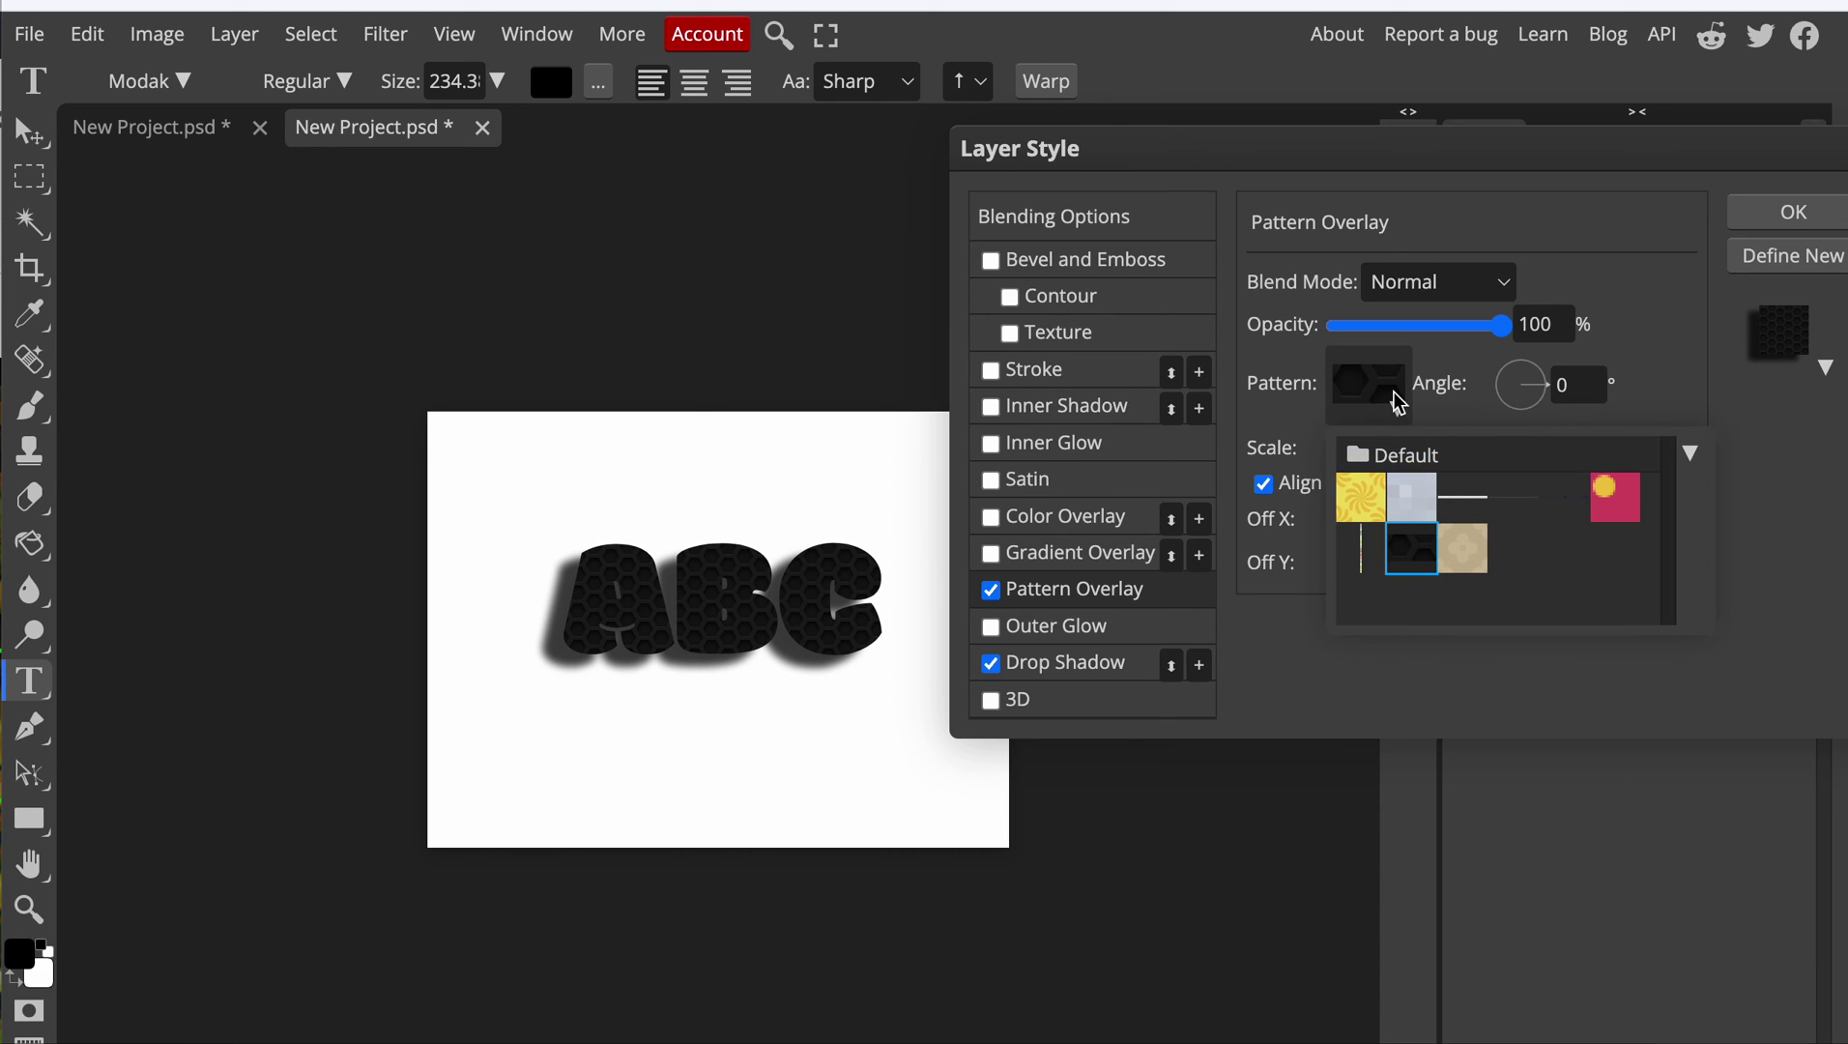
{"action": "left_click", "coordinate": [1689, 453]}
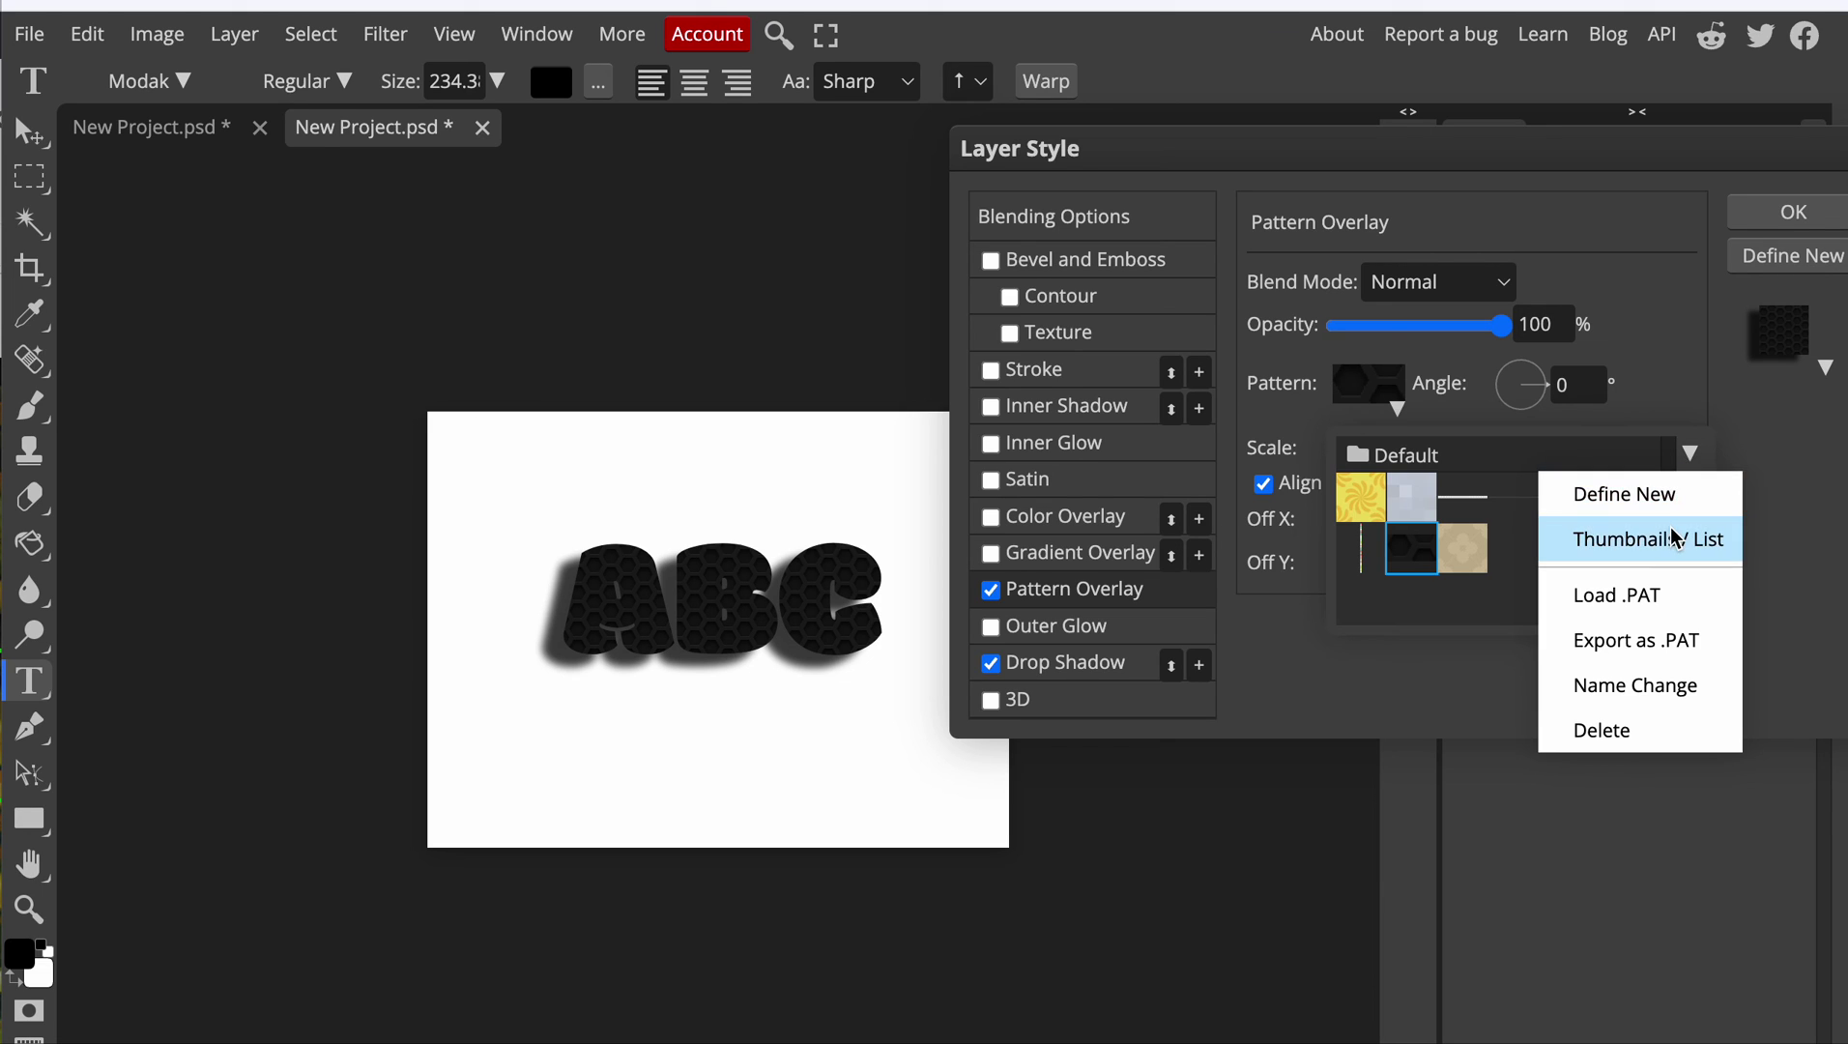
{"action": "left_click", "coordinate": [1634, 537]}
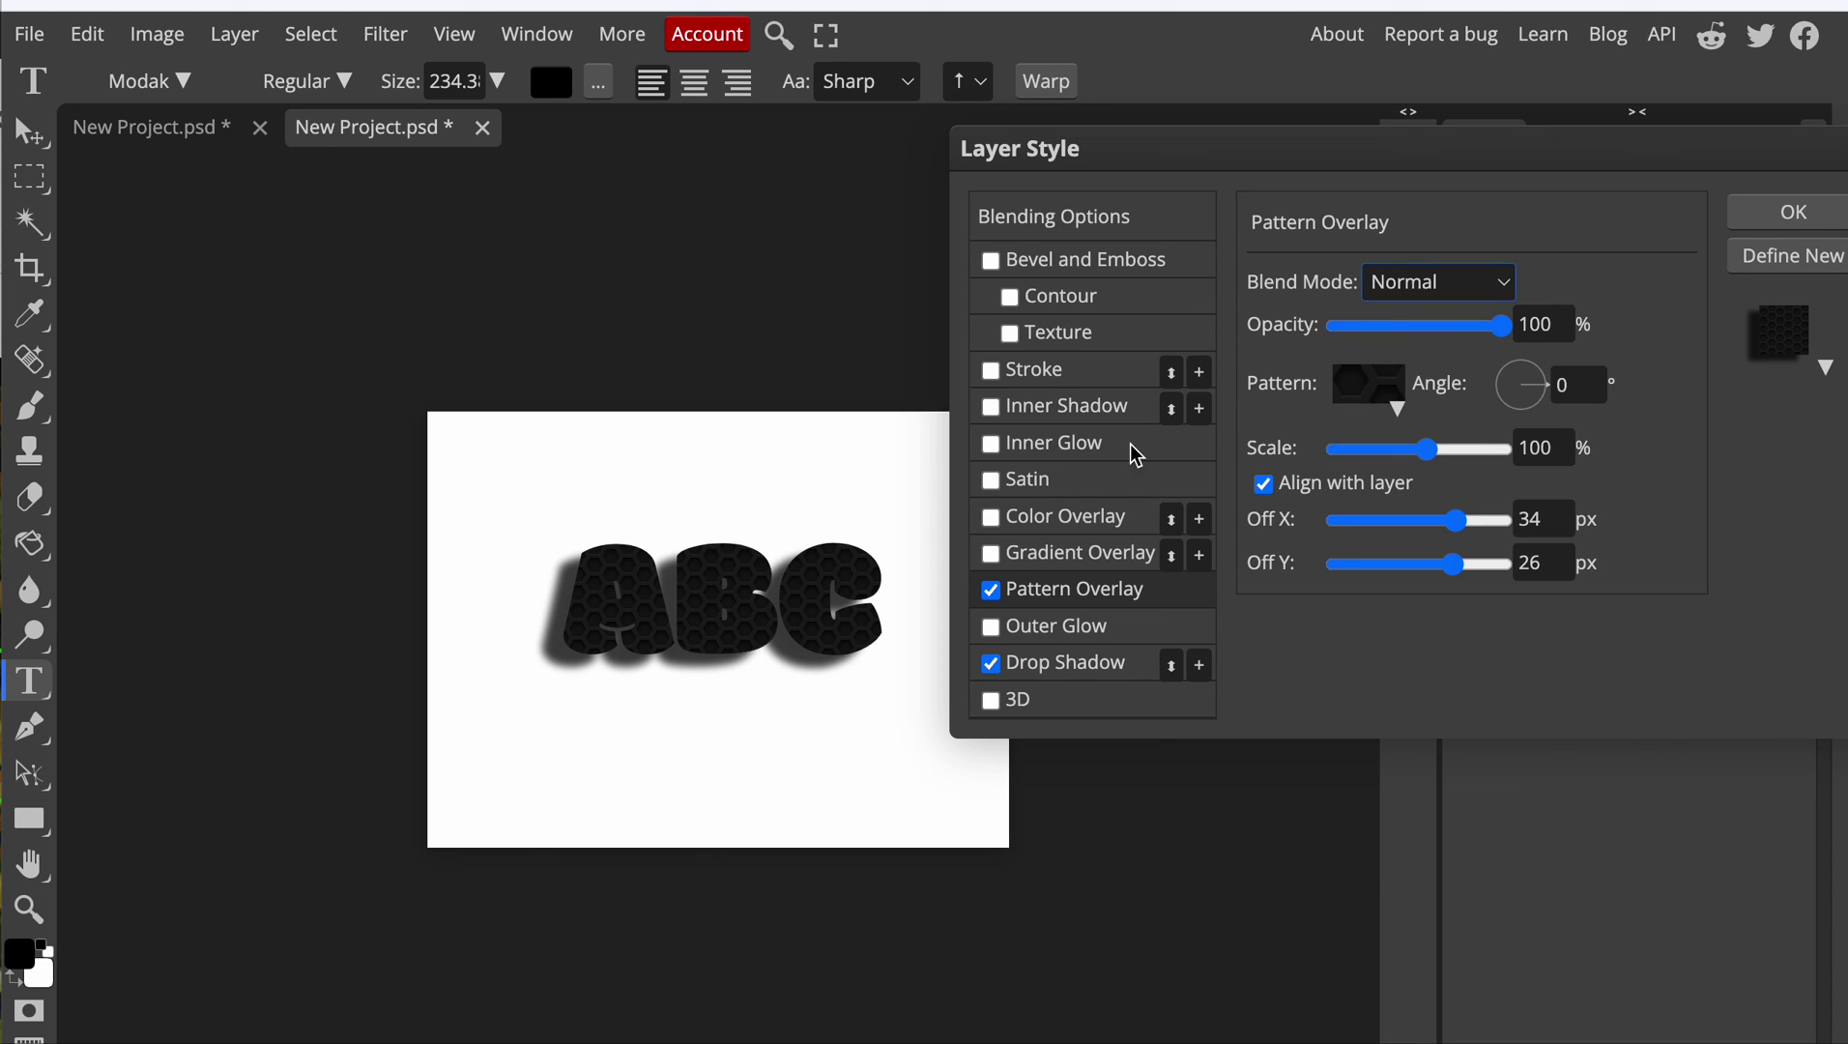
{"action": "left_click", "coordinate": [1087, 591]}
{"action": "left_click", "coordinate": [1353, 397]}
{"action": "left_click", "coordinate": [1380, 508]}
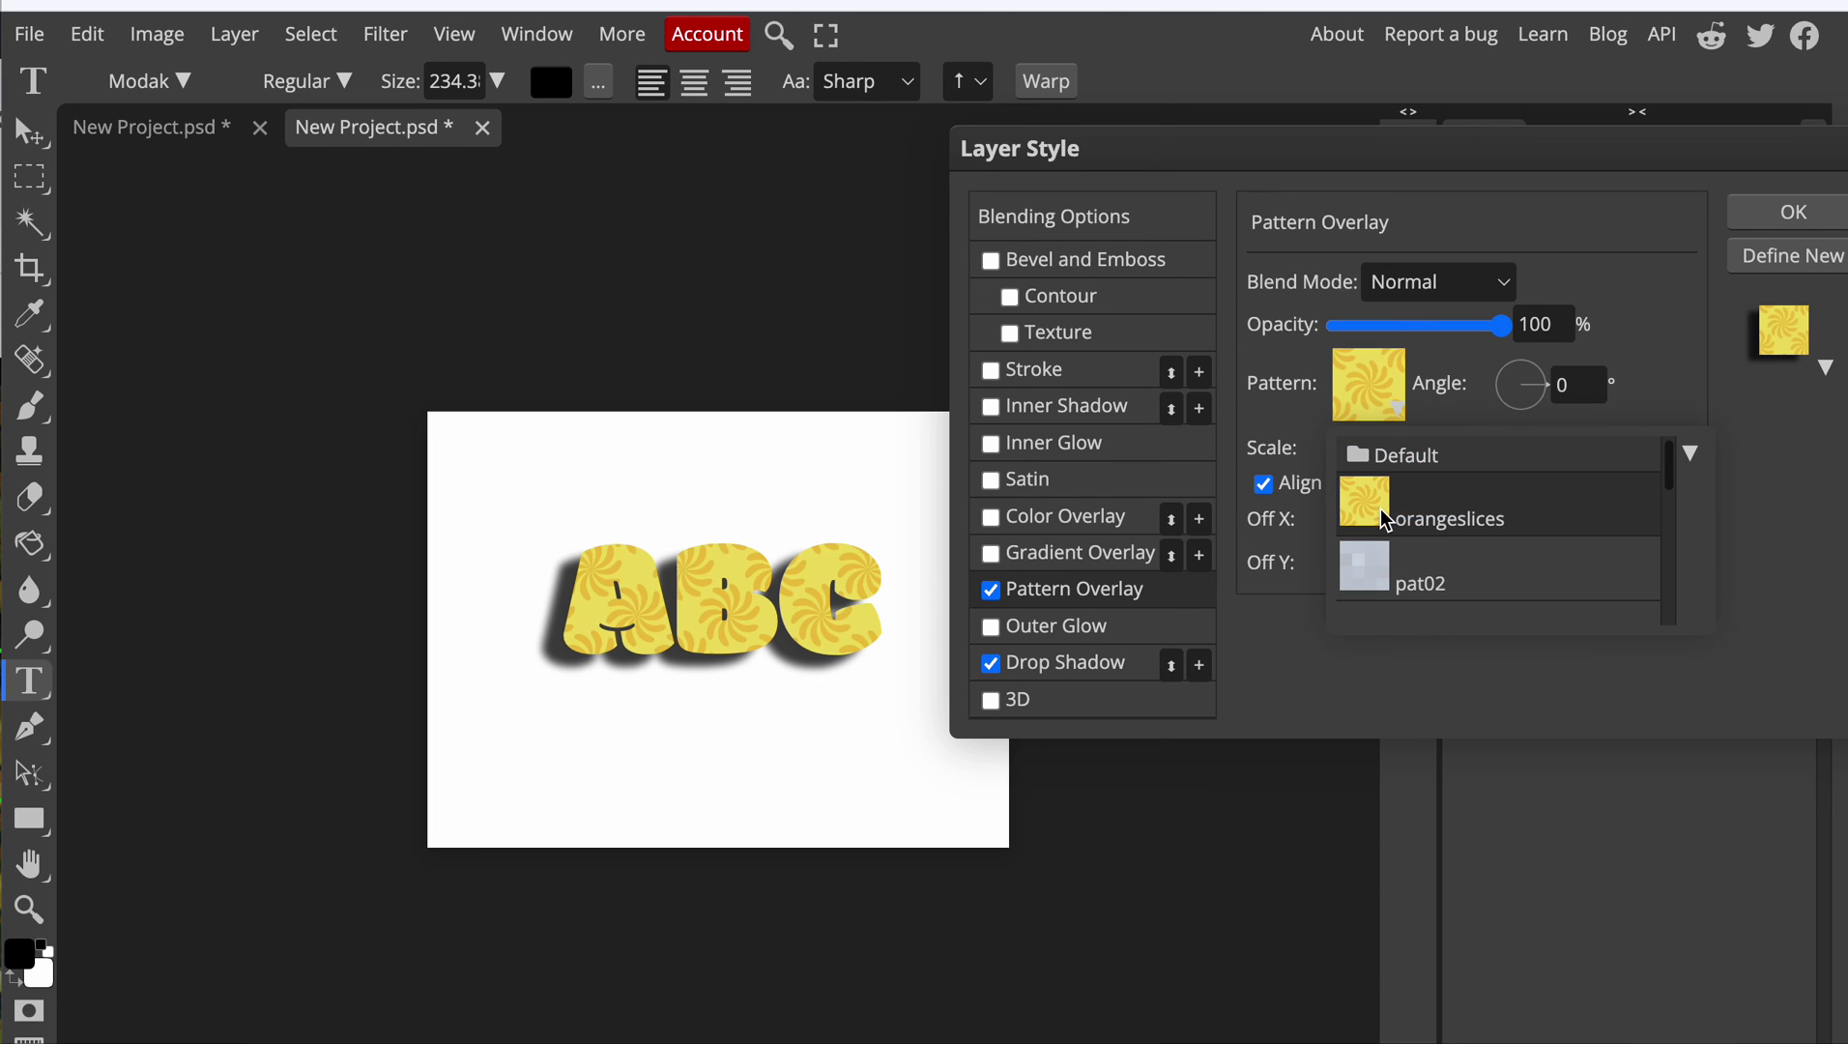
- Apply the pattern change, duplicate ABC, shift the copy upward, then select the original
{"action": "left_click", "coordinate": [1773, 232]}
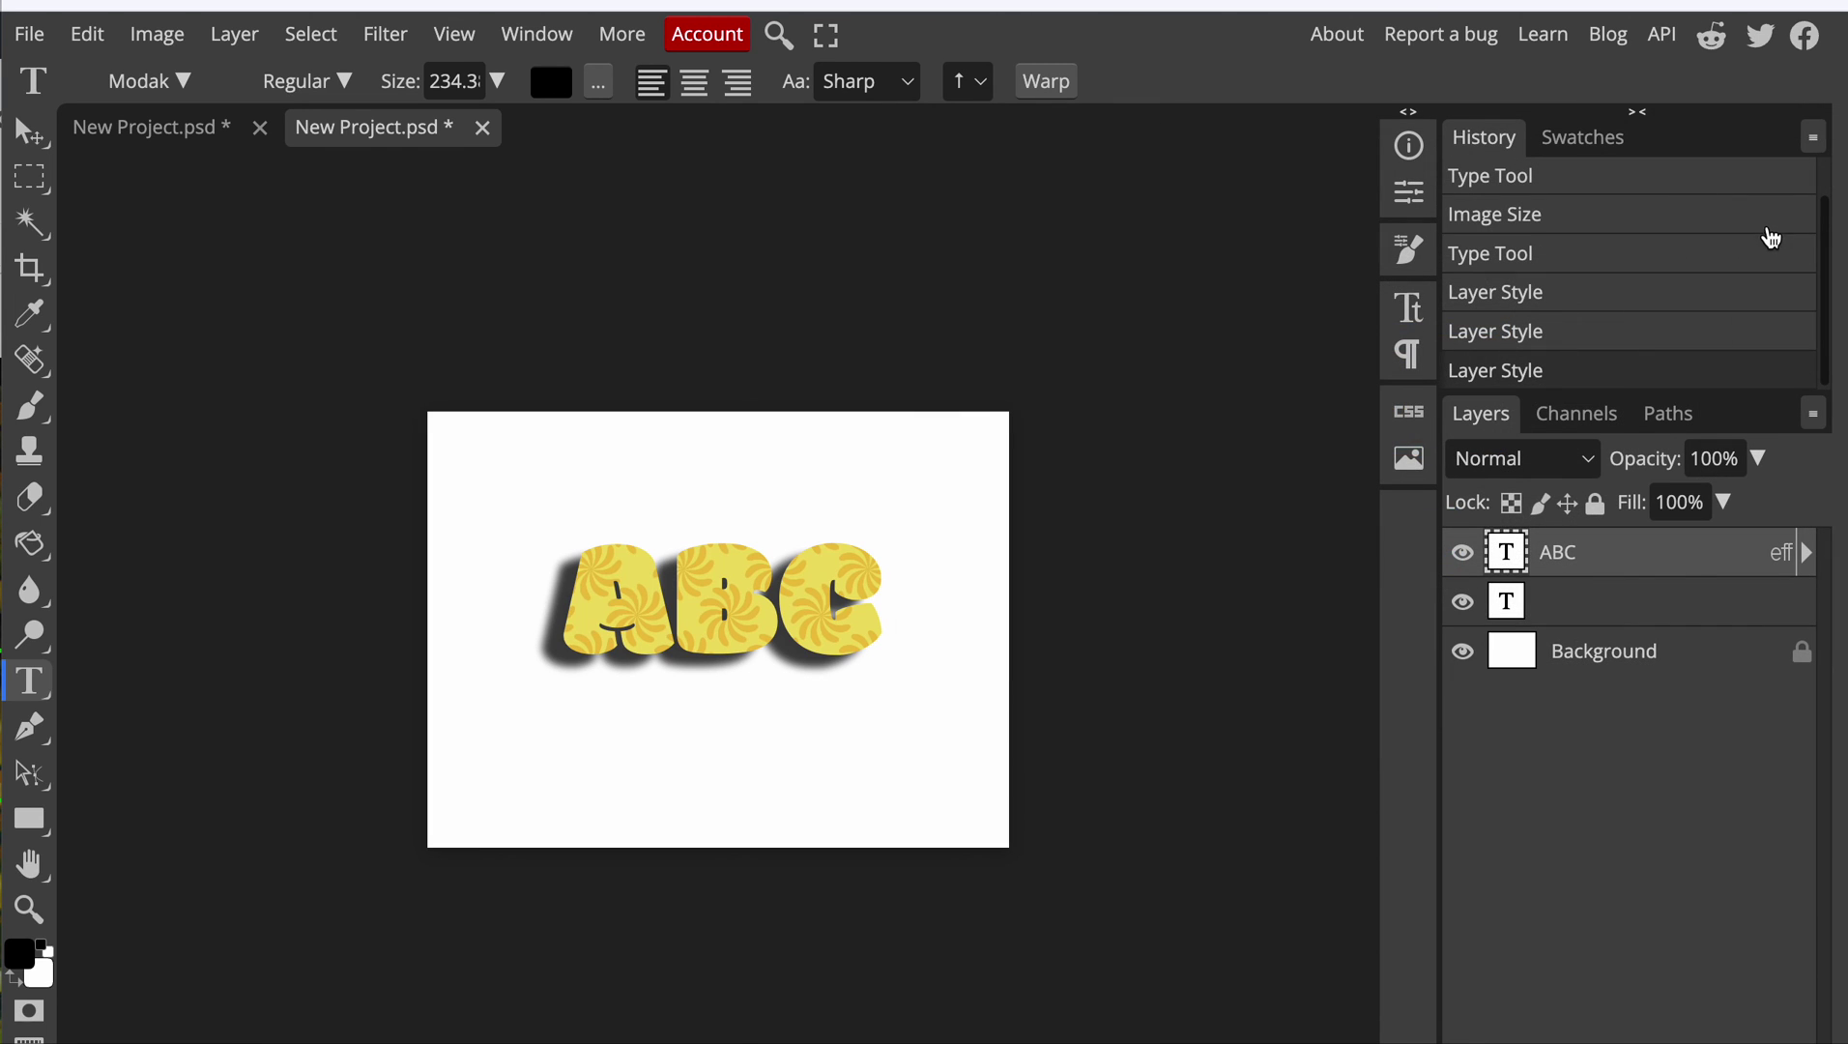
{"action": "left_click", "coordinate": [1662, 490]}
{"action": "right_click", "coordinate": [1649, 575]}
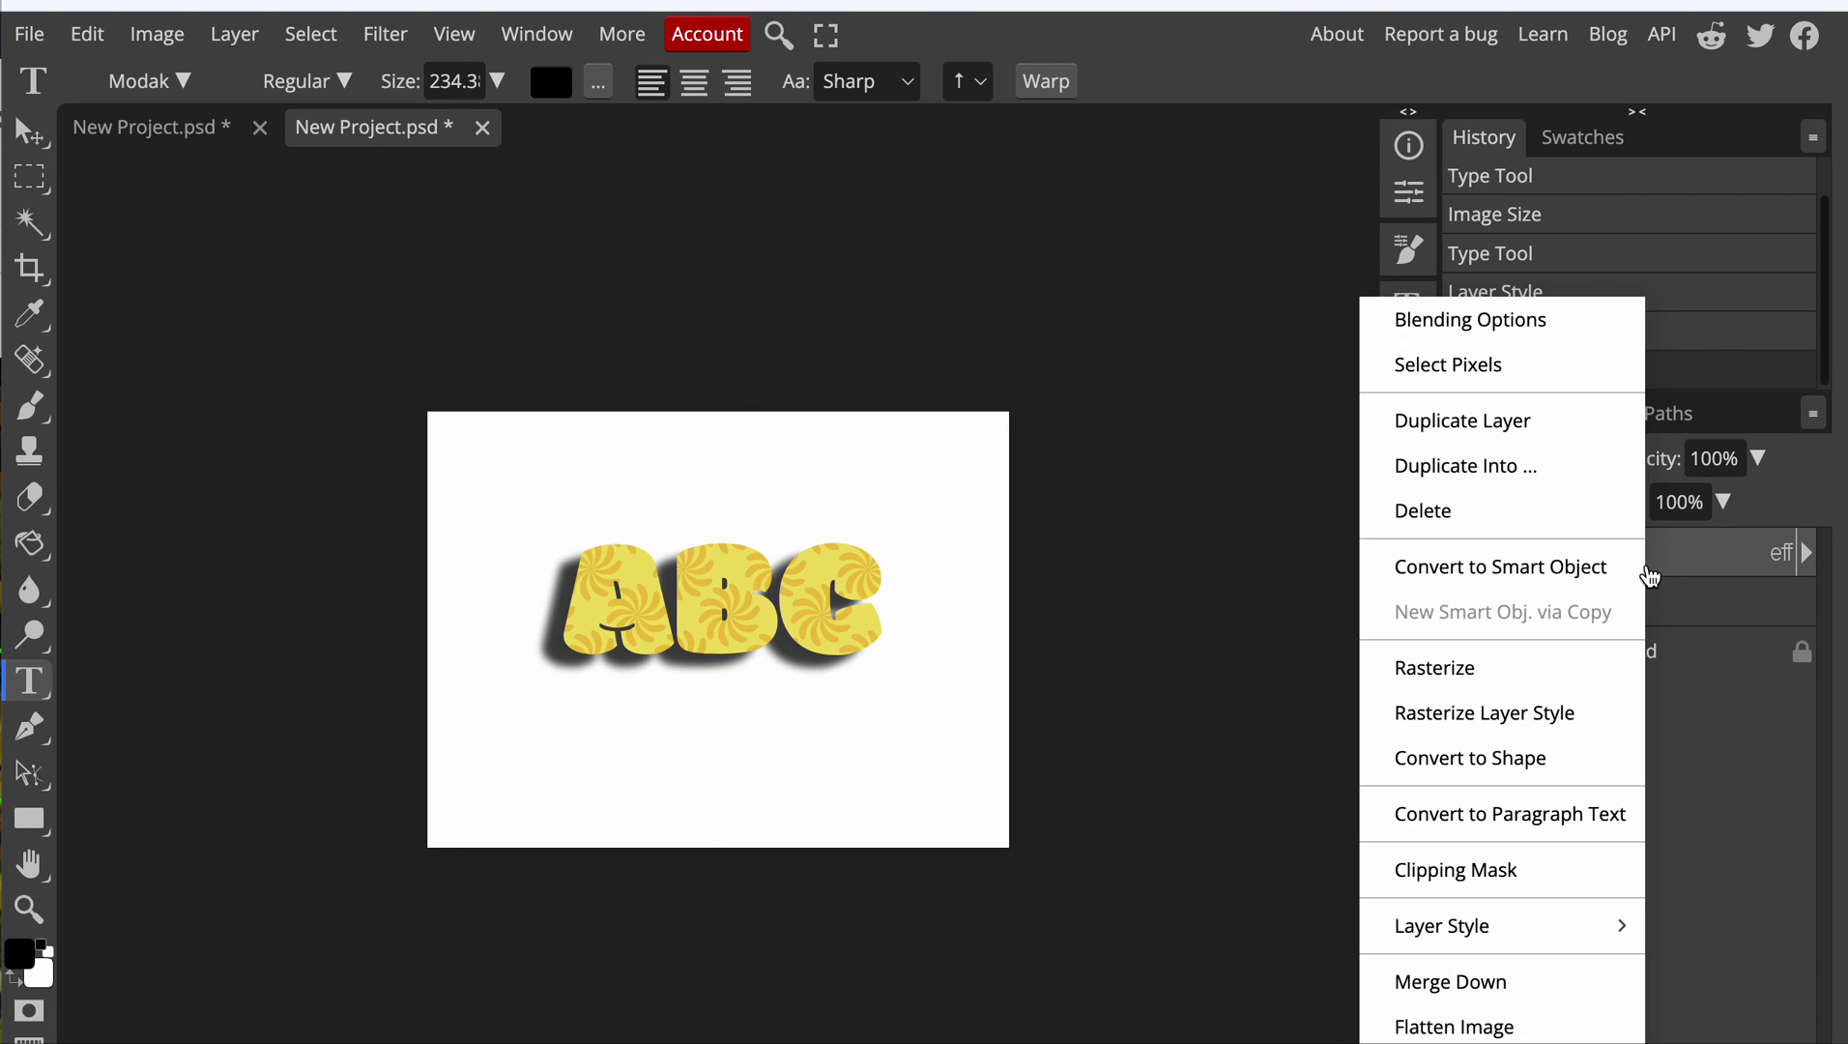
{"action": "left_click", "coordinate": [1459, 425]}
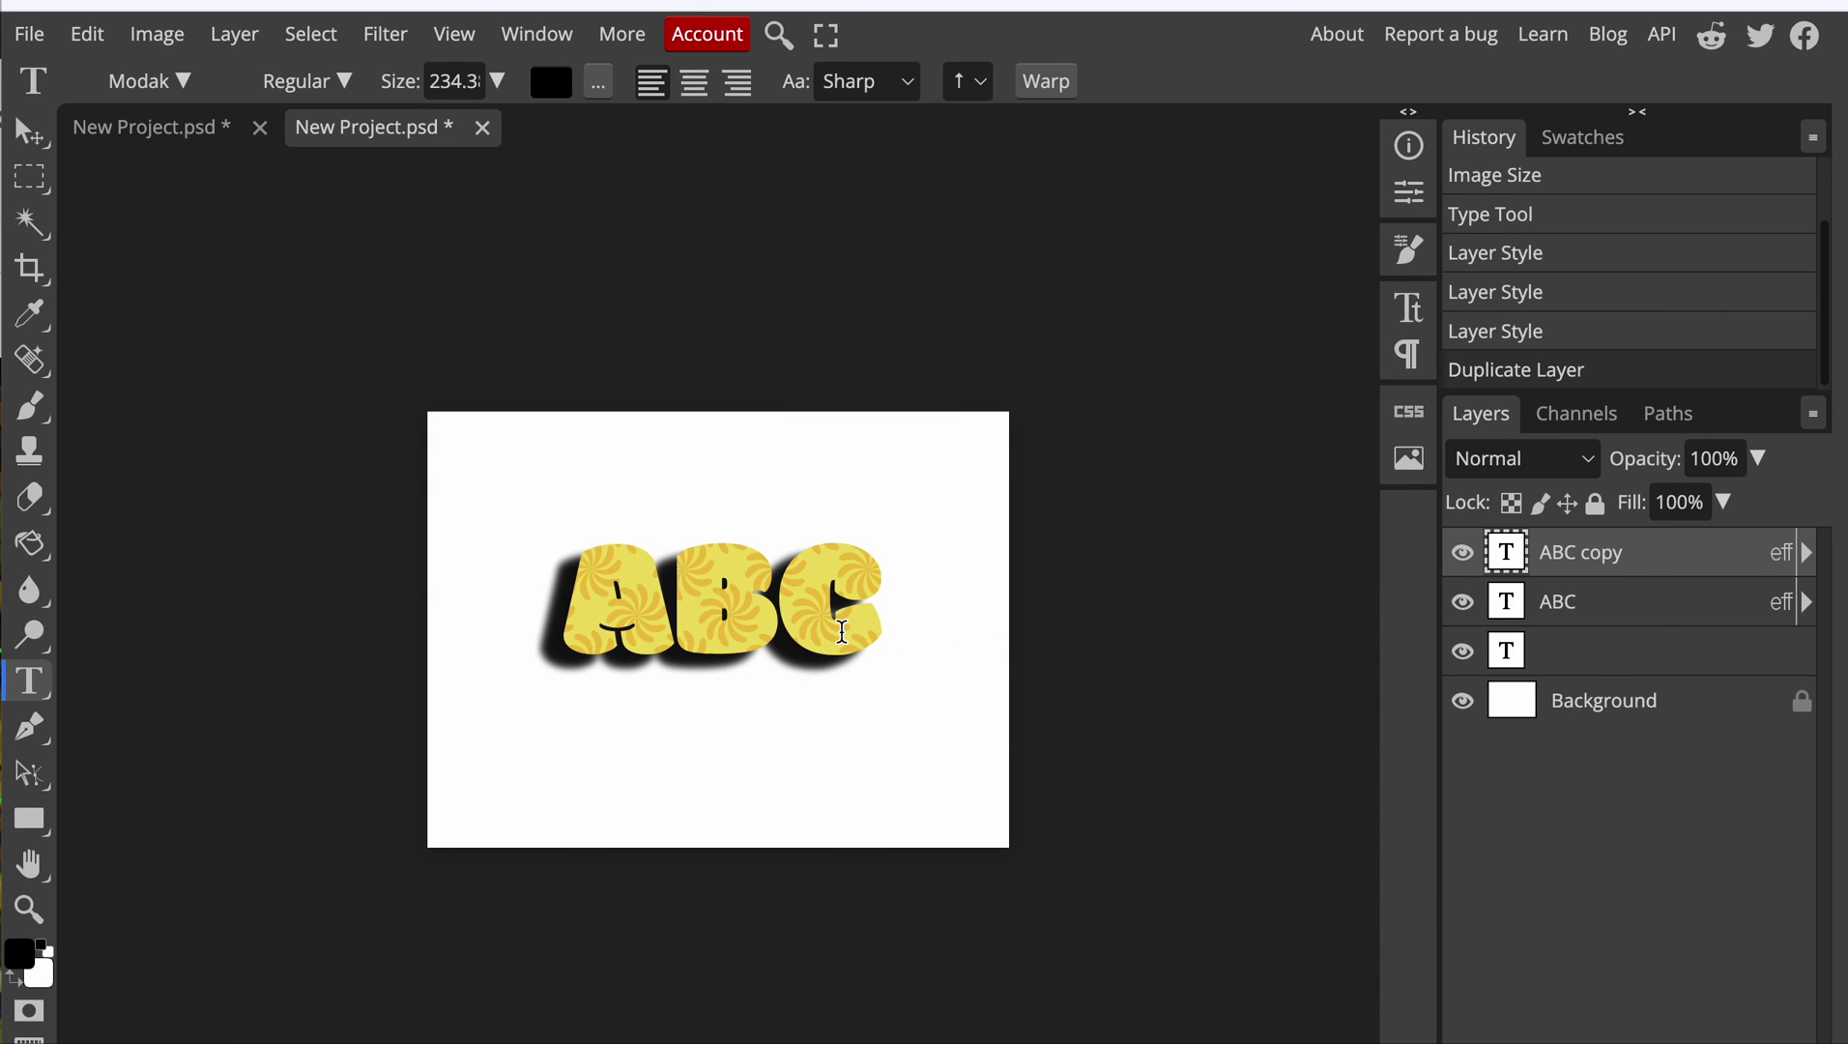
{"action": "key", "text": "v"}
{"action": "left_click_drag", "start_coordinate": [865, 642], "coordinate": [873, 553]}
{"action": "left_click", "coordinate": [1633, 597]}
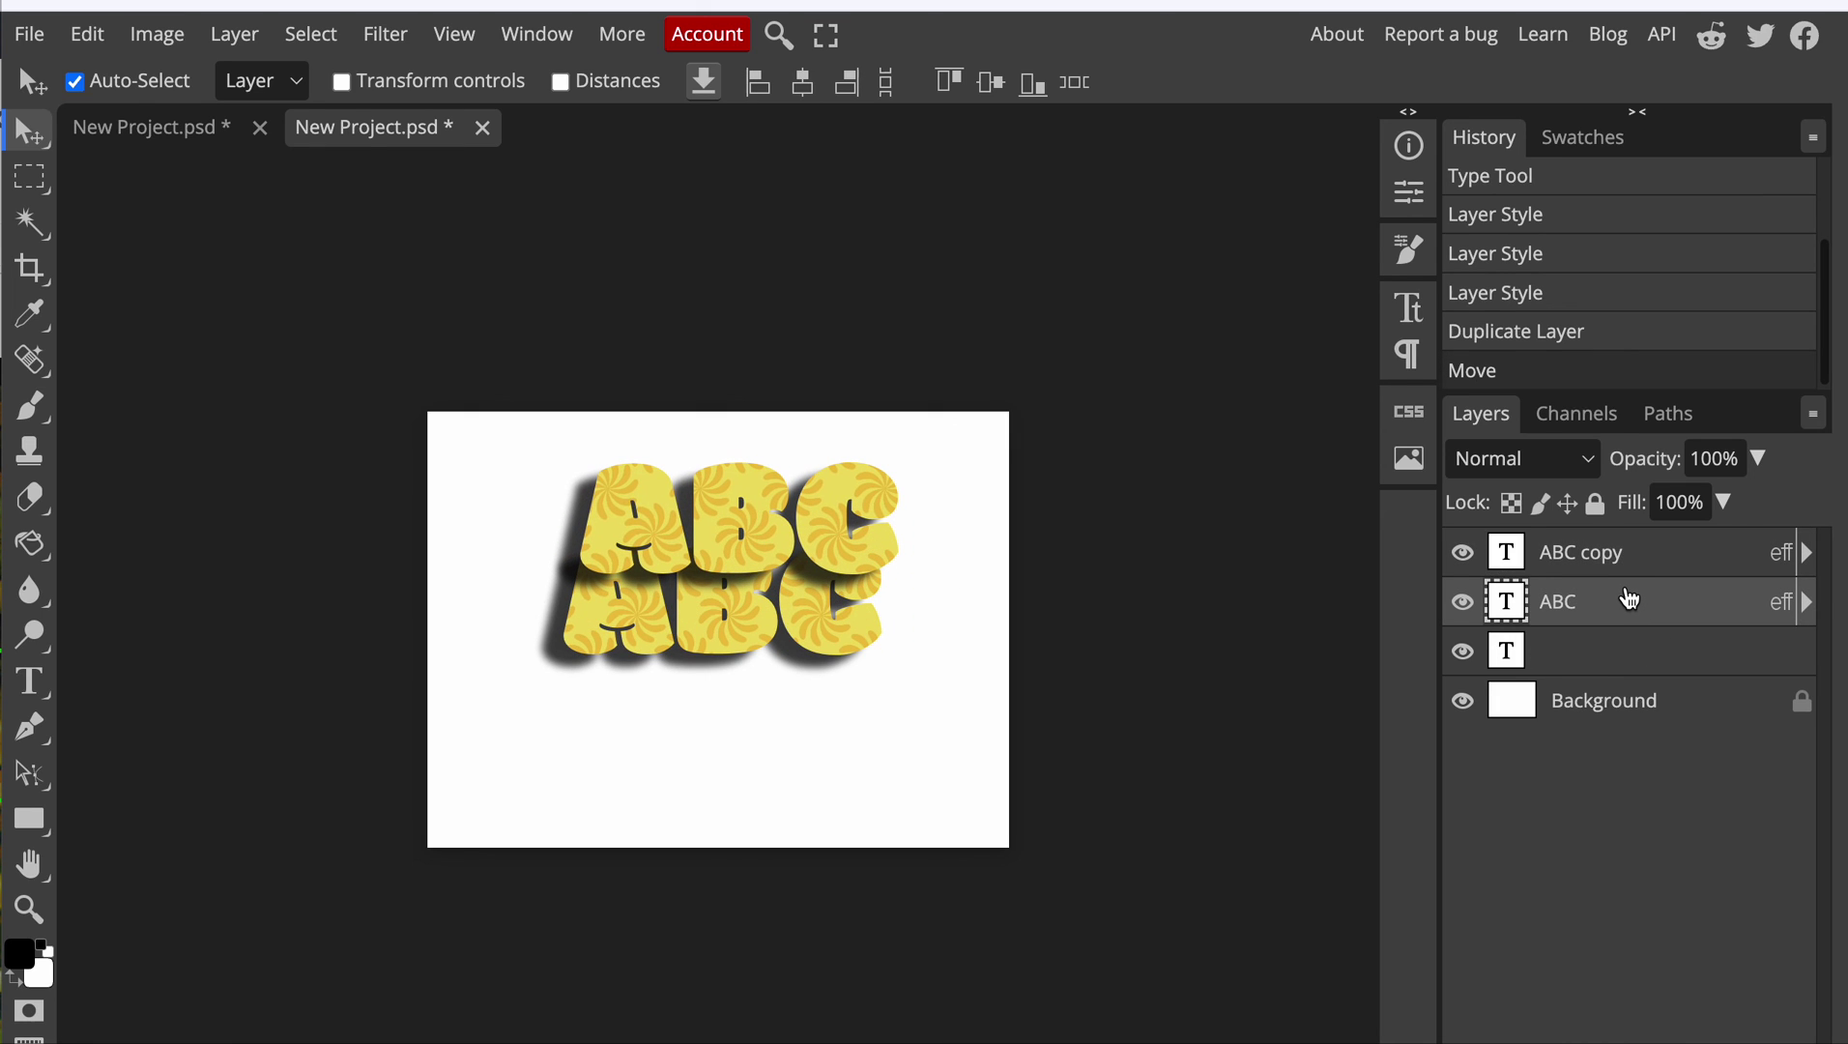
- Remove the original ABC's Pattern Overlay to make it black, then lower the patterned copy over it
{"action": "double_click", "coordinate": [1628, 599]}
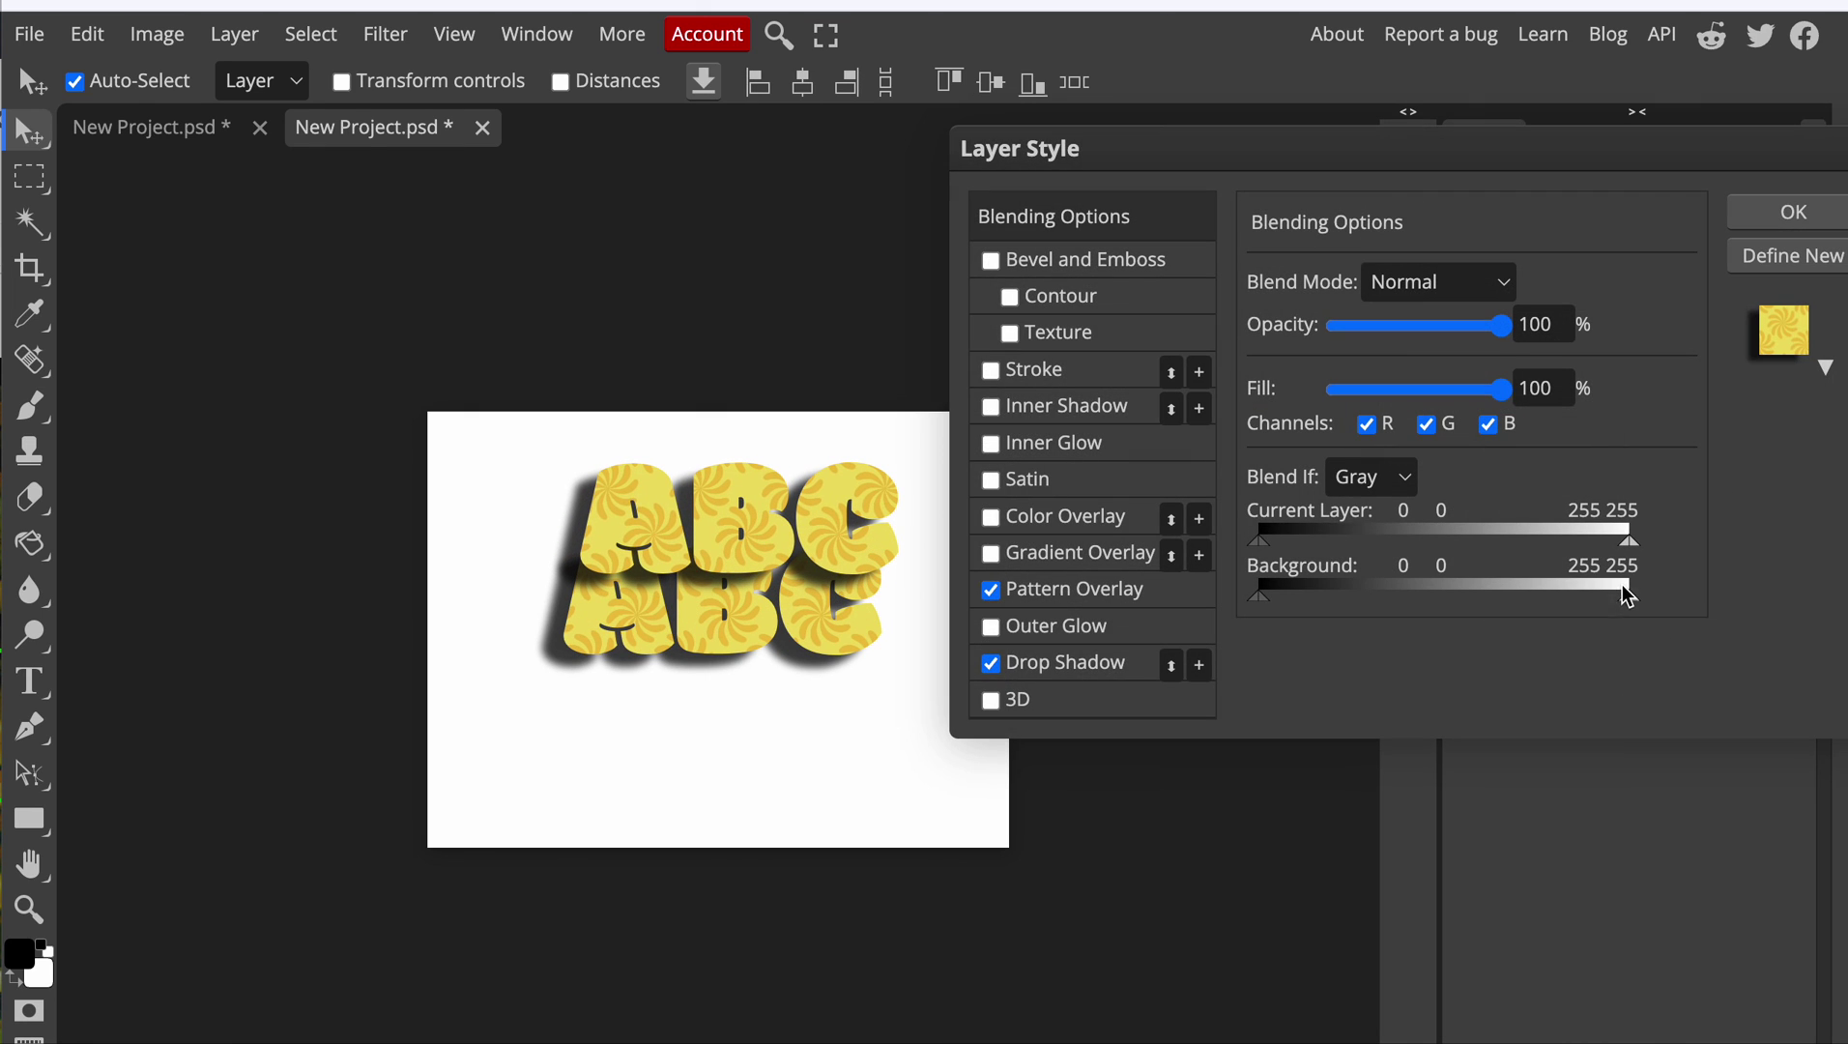
{"action": "left_click", "coordinate": [1008, 593]}
{"action": "left_click", "coordinate": [1005, 591]}
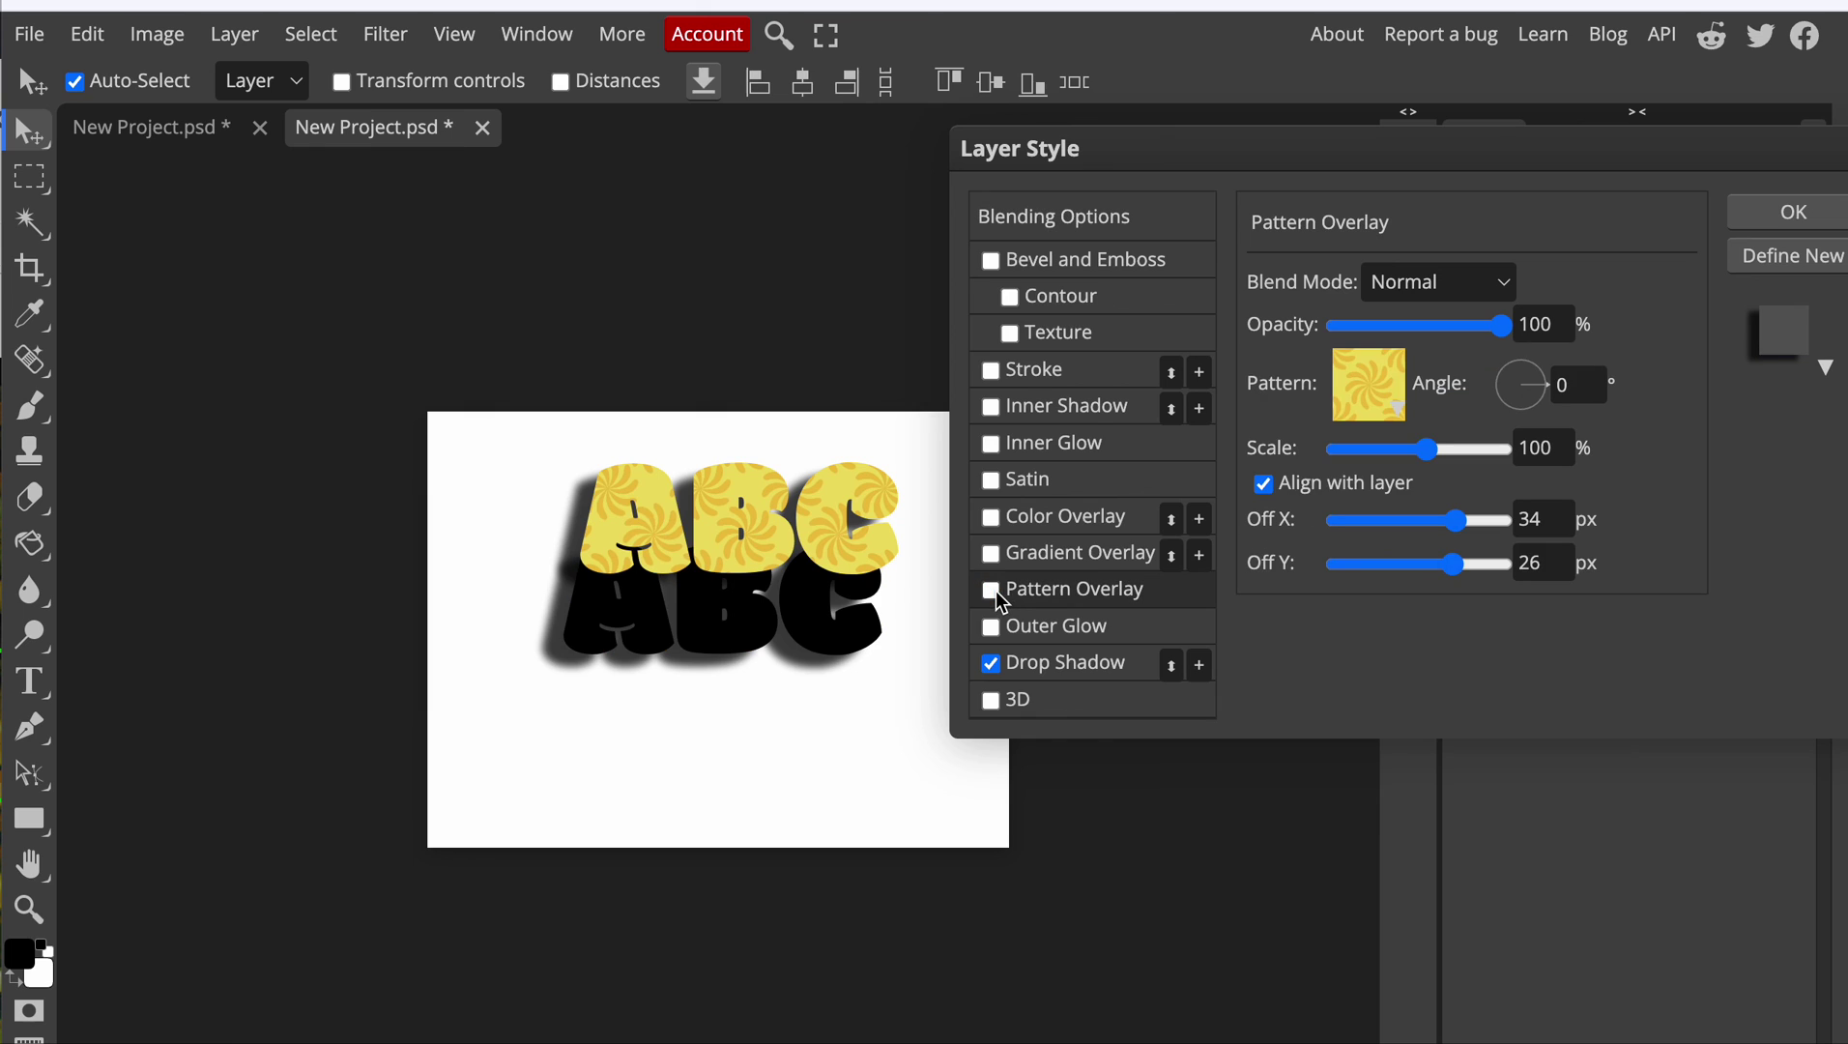
{"action": "left_click", "coordinate": [1769, 213]}
{"action": "left_click", "coordinate": [899, 543]}
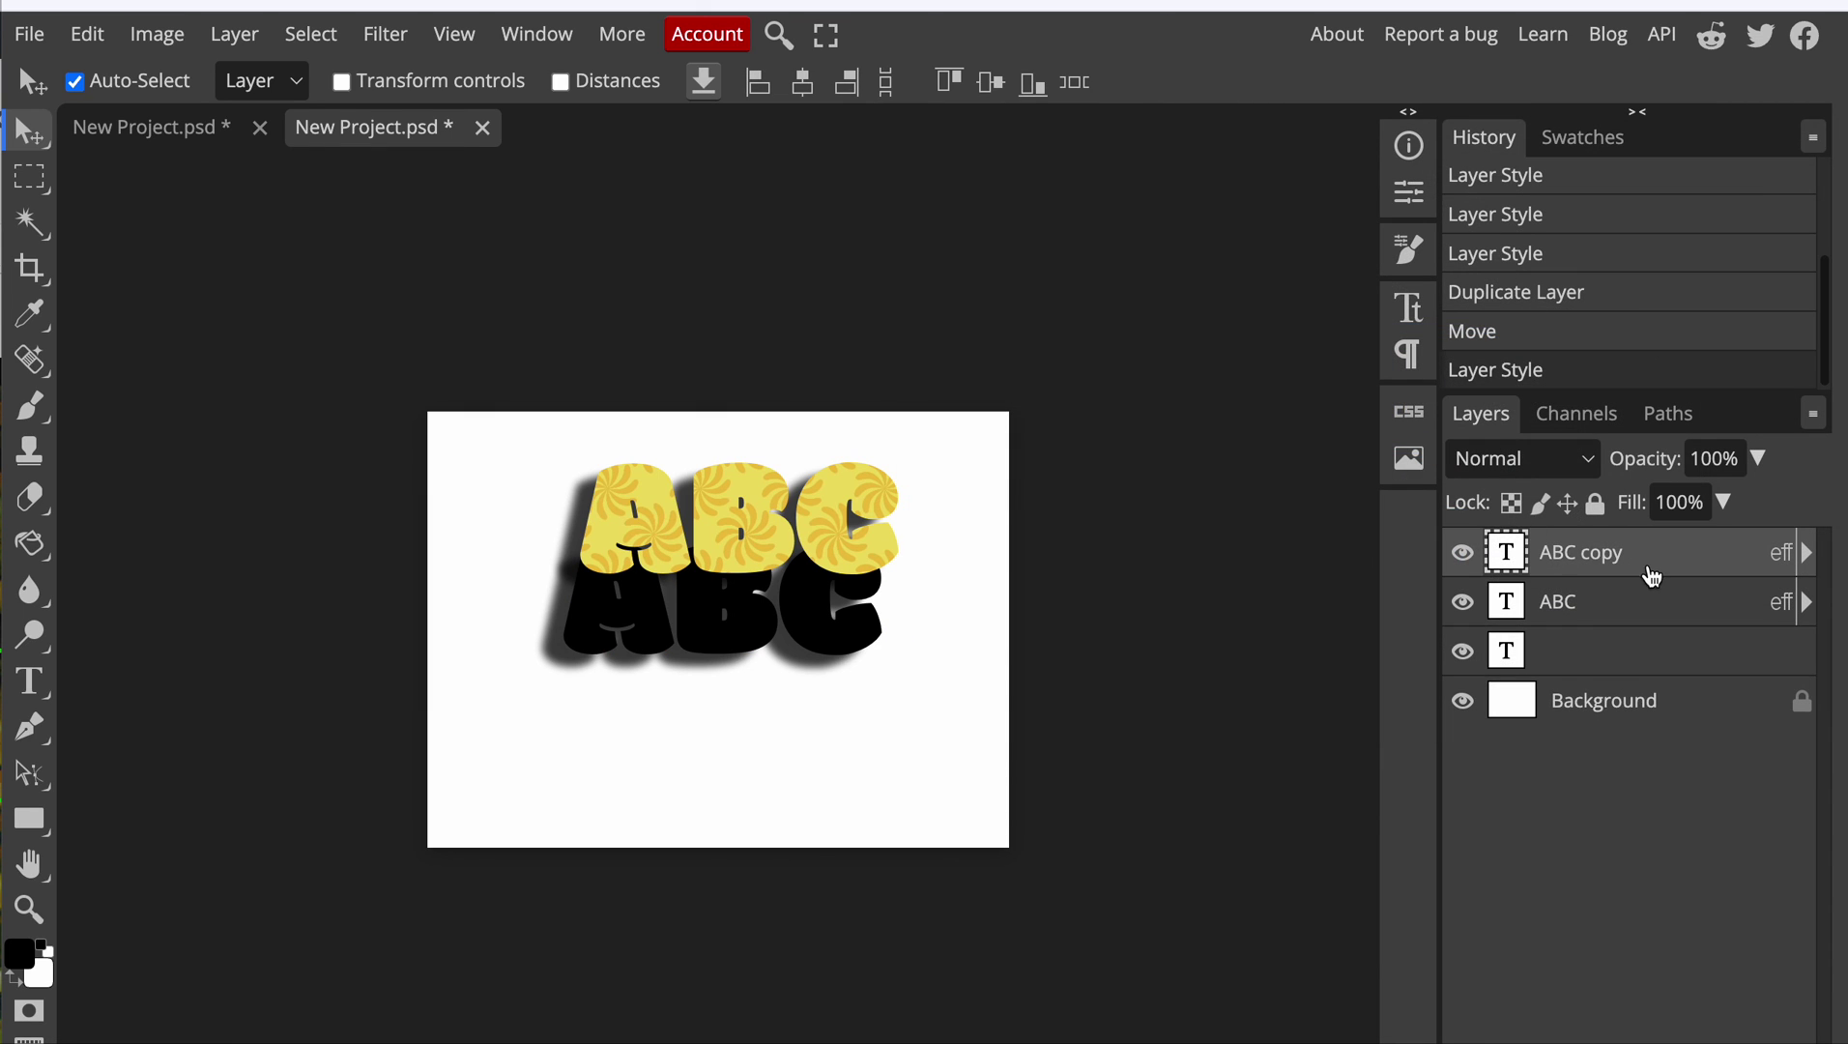
{"action": "left_click_drag", "start_coordinate": [883, 559], "coordinate": [881, 641]}
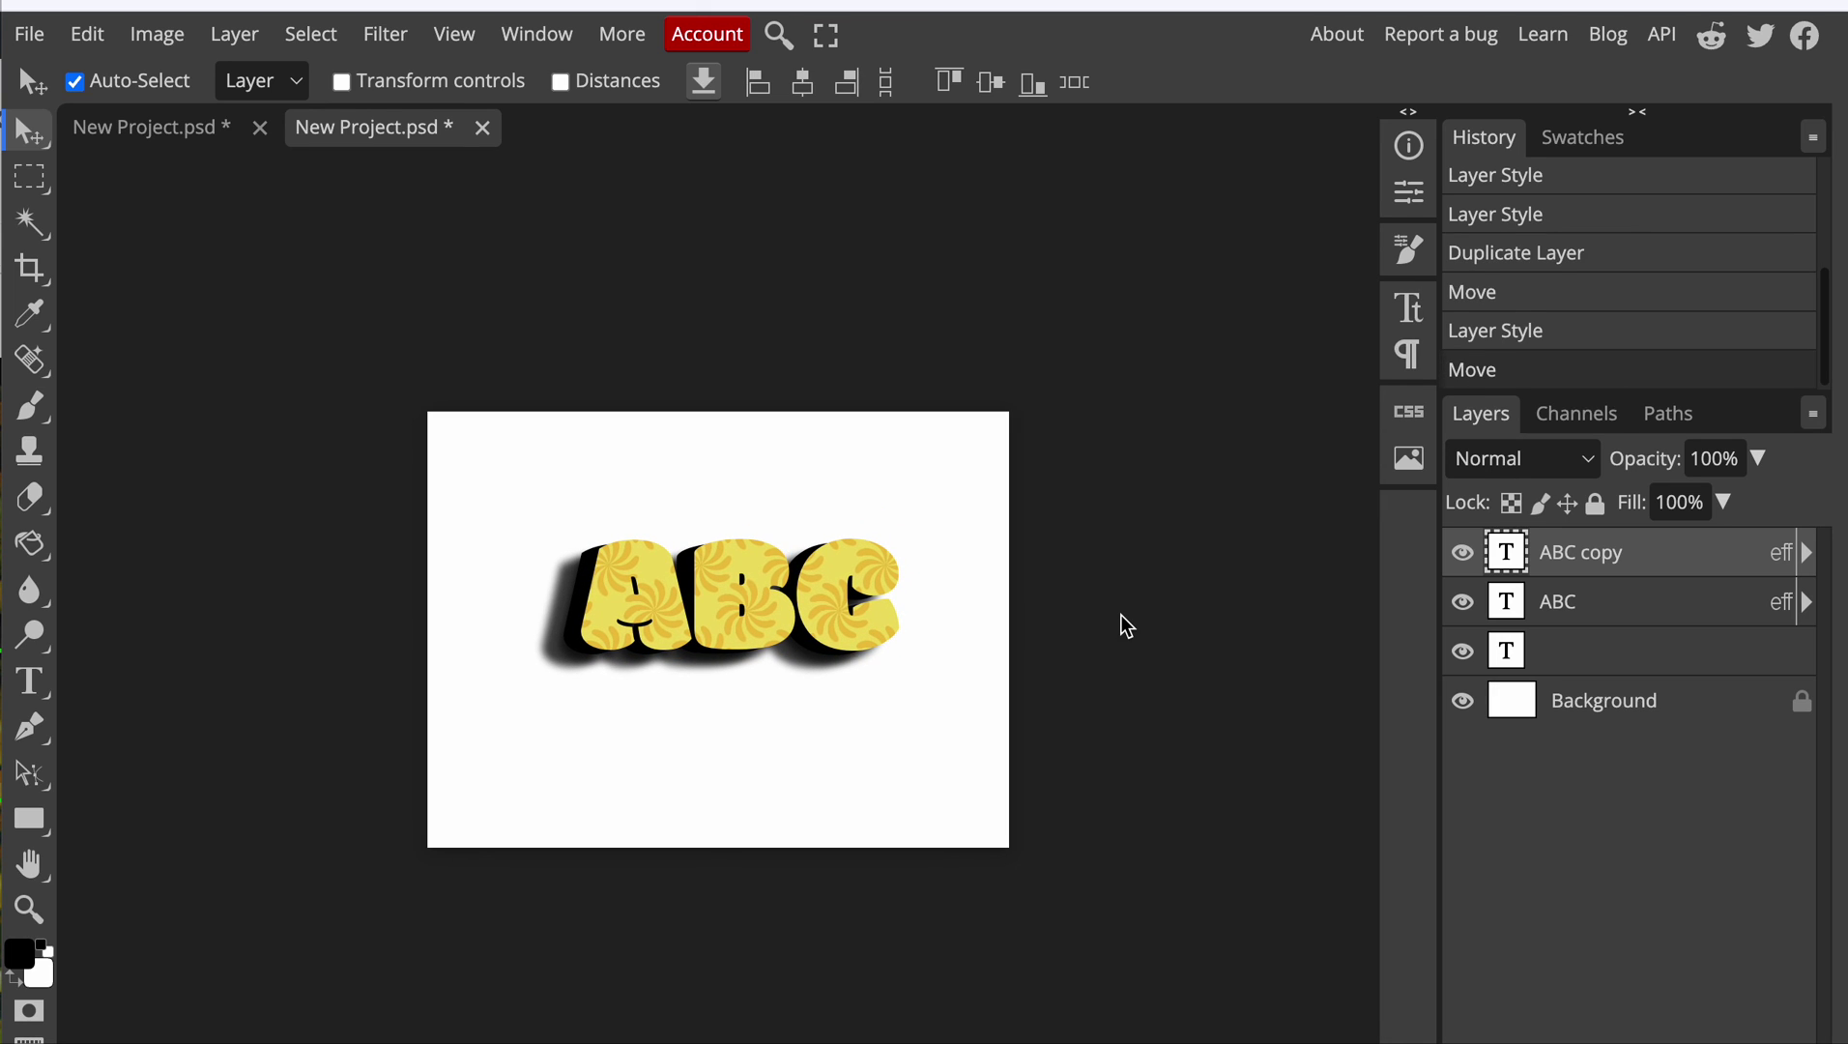